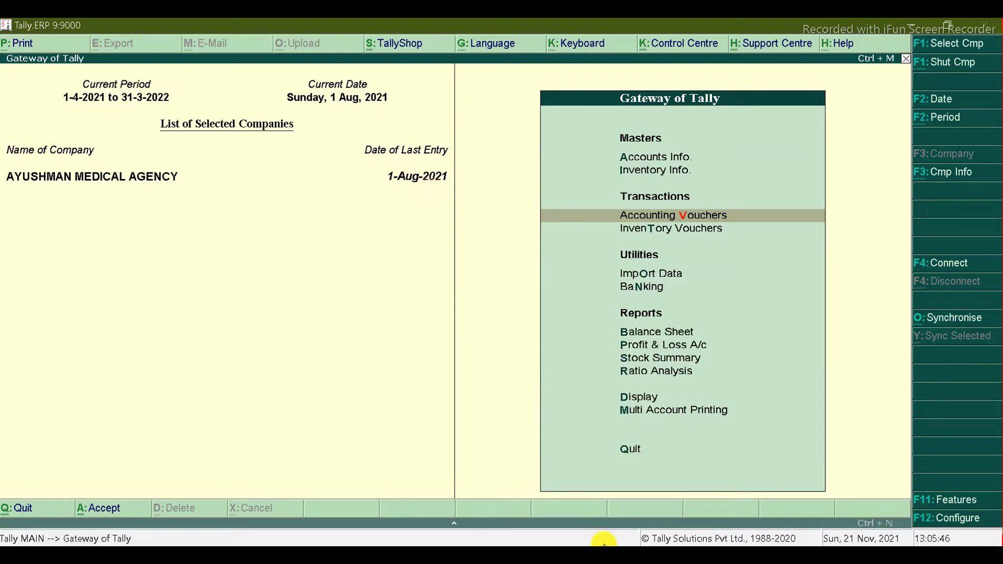
Switch to the browser and look through the uploaded videos on the professional prime YouTube channel
click(632, 553)
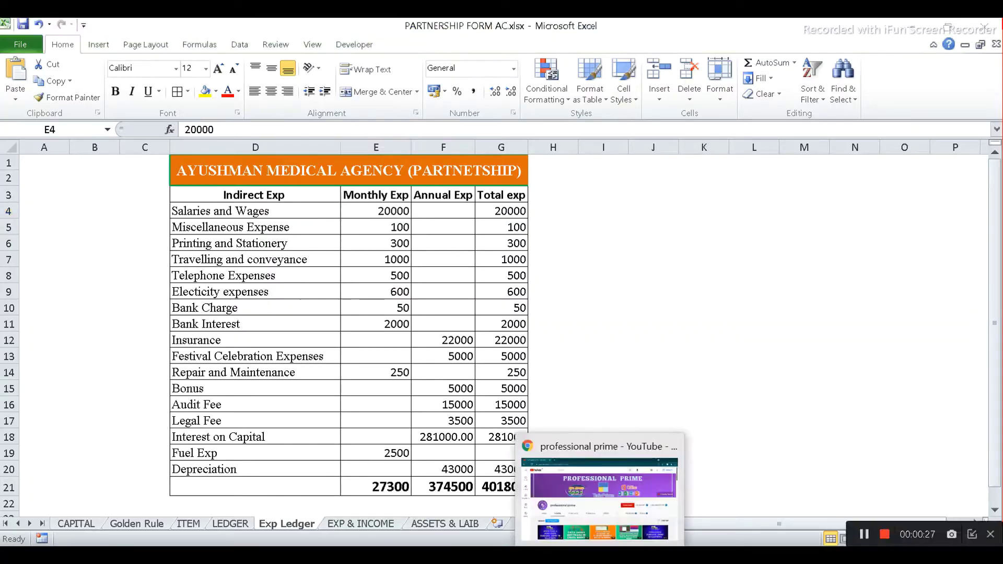
click(614, 470)
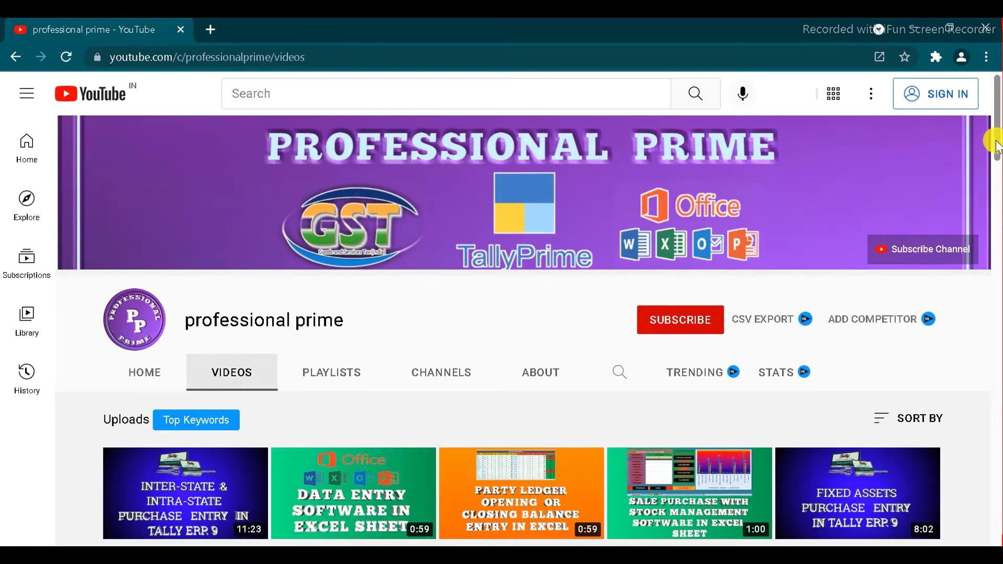
drag(996, 144, 996, 345)
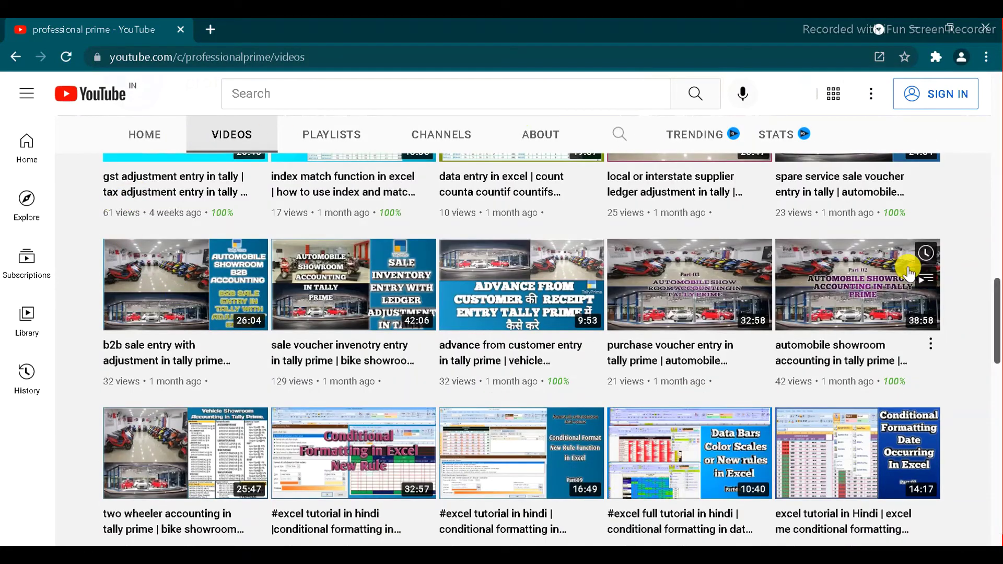
drag(996, 291, 998, 85)
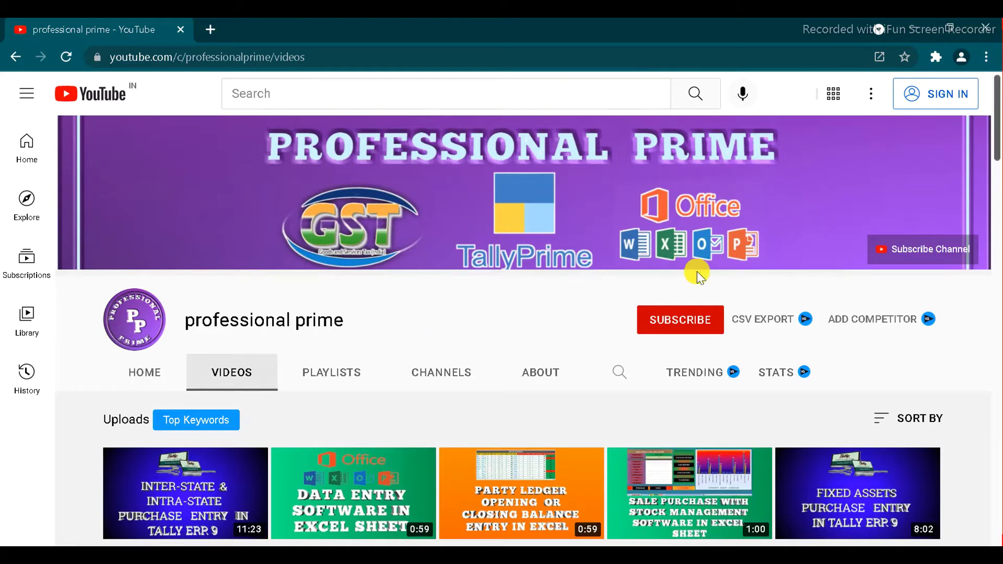
click(996, 286)
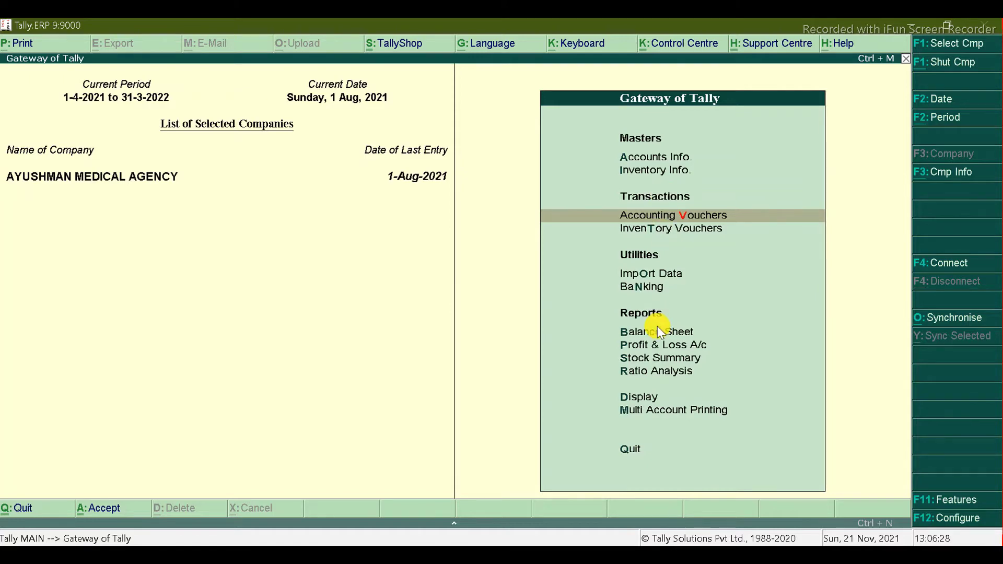
Open Tally's List of Accounts and examine the ledgers listed under Indirect Expenses
key(d)
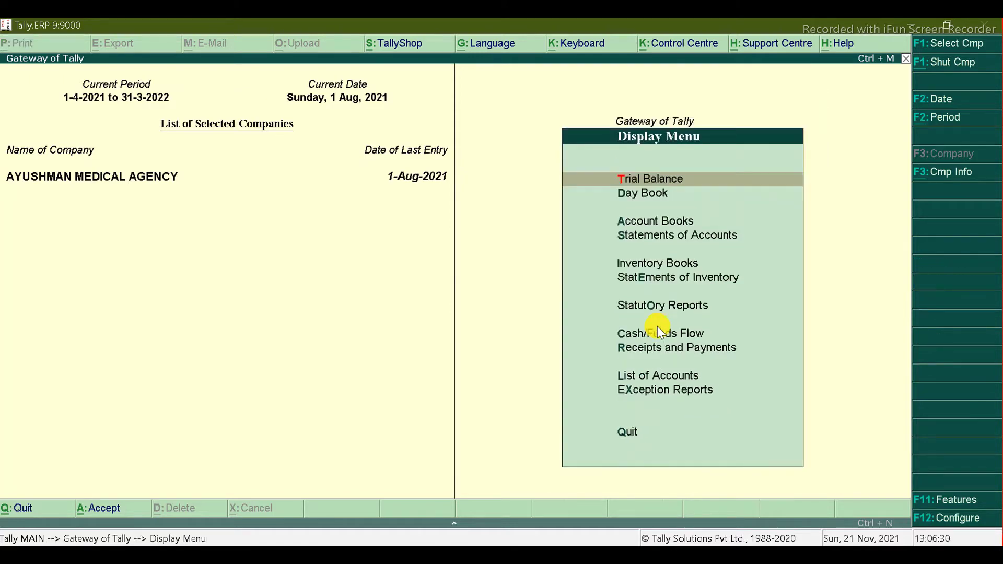
key(l)
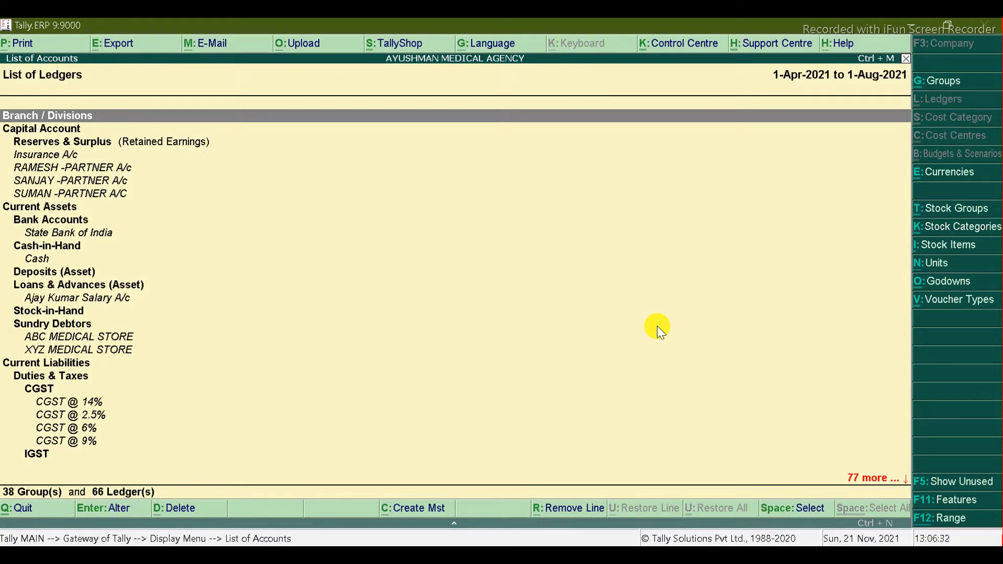
key(End)
key(Up)
key(Up)
key(Up)
key(Up)
key(Up)
key(Up)
key(Up)
key(Up)
key(Up)
key(Up)
key(Up)
key(Up)
key(Up)
key(Up)
key(Up)
key(Up)
key(Up)
key(Up)
key(Up)
key(Up)
key(Up)
key(Up)
key(Up)
key(Up)
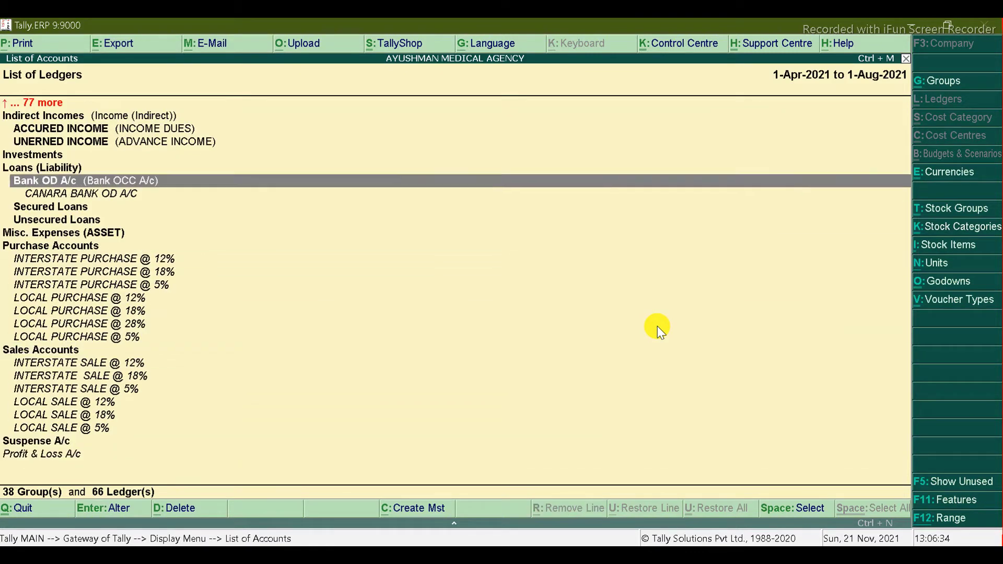
key(Up)
key(Up)
key(Up)
key(Up)
key(Up)
key(Up)
key(Up)
key(Up)
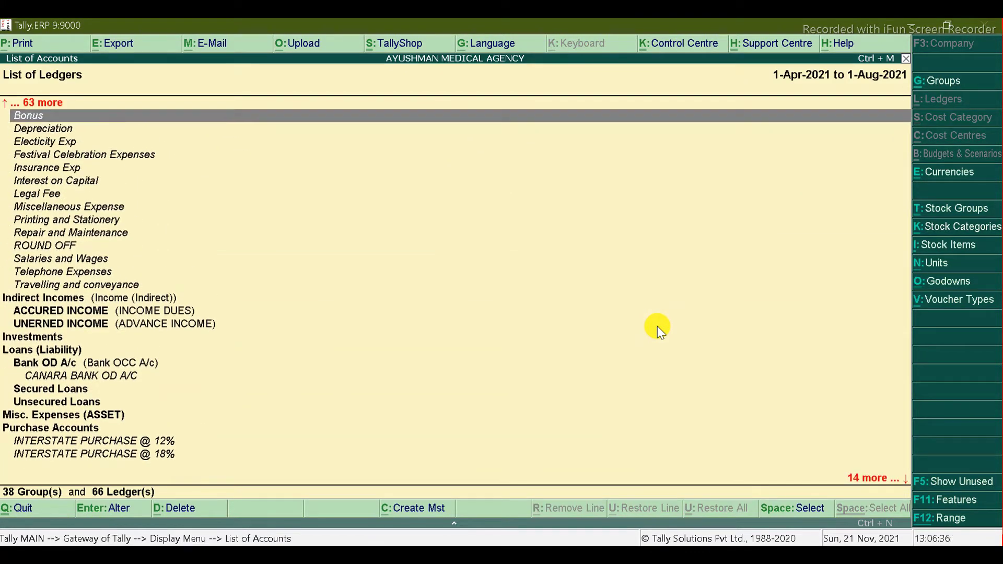
key(Down)
key(Down)
key(Down)
key(Down)
key(Down)
key(Down)
key(Down)
key(Down)
key(Down)
key(Down)
key(Down)
key(Down)
key(Down)
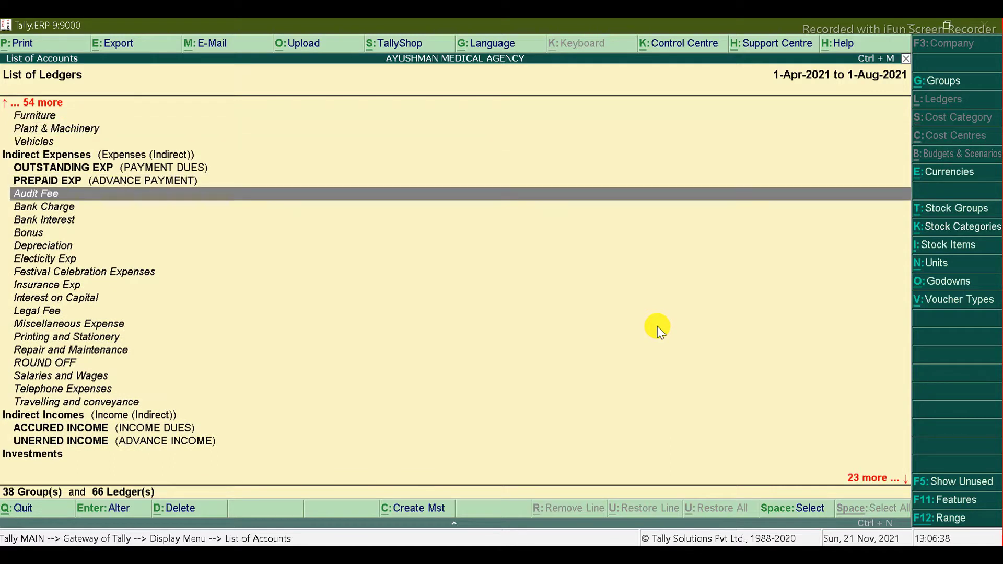
key(Down)
key(Down)
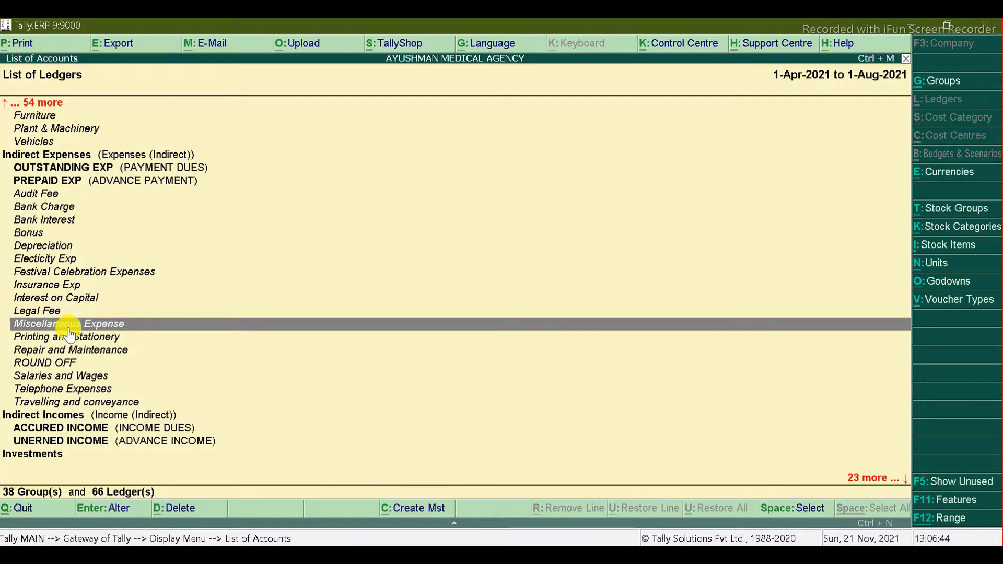
Review the Miscellaneous Expense and Legal Fee ledger masters, leaving each without changes
key(Return)
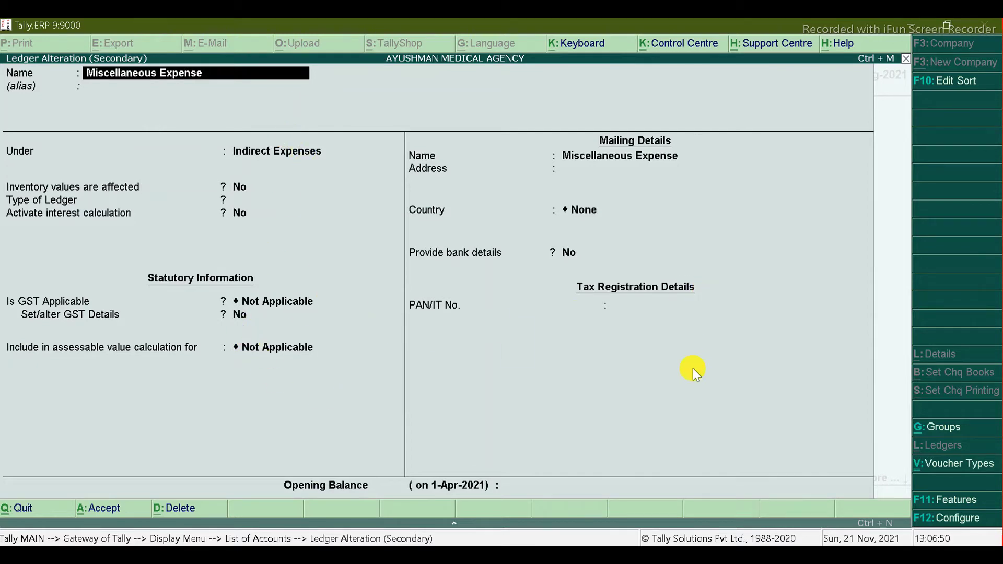
key(Escape)
key(y)
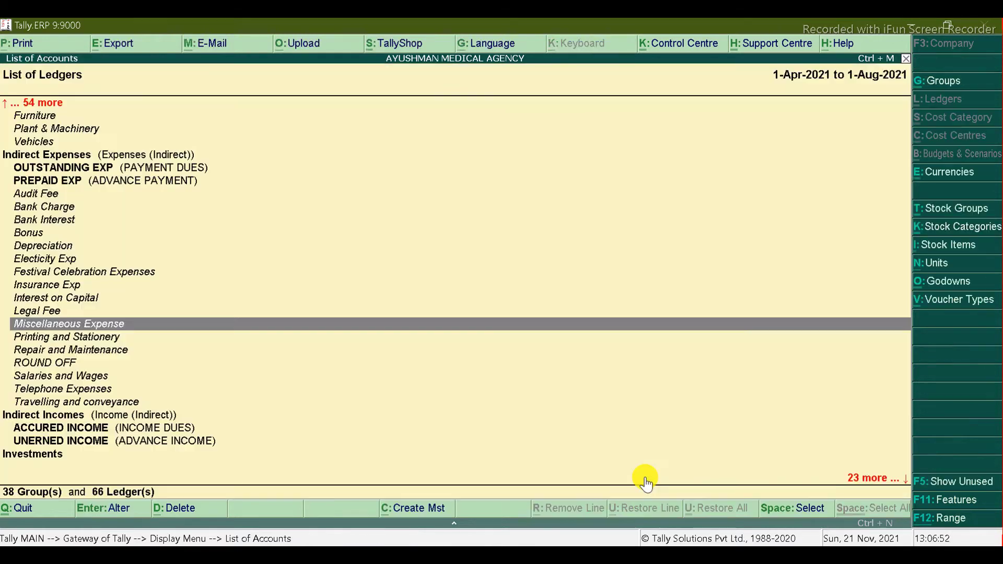
key(Up)
key(Return)
key(Escape)
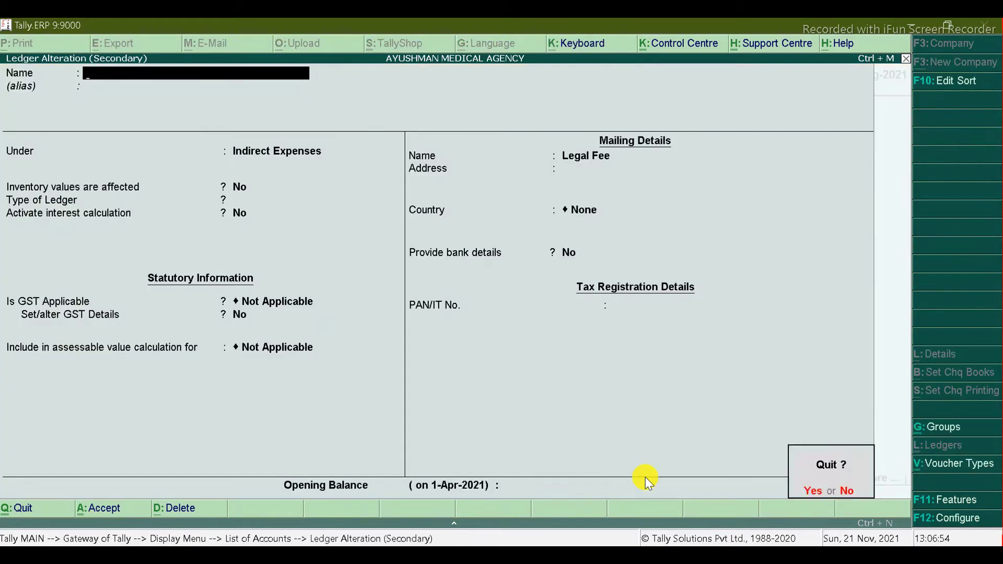
key(y)
Review the Bank Charge ledger master, leave it without changes, and return to the Gateway of Tally
key(Up)
key(Up)
key(Up)
key(Up)
key(Up)
key(Up)
key(Up)
key(Up)
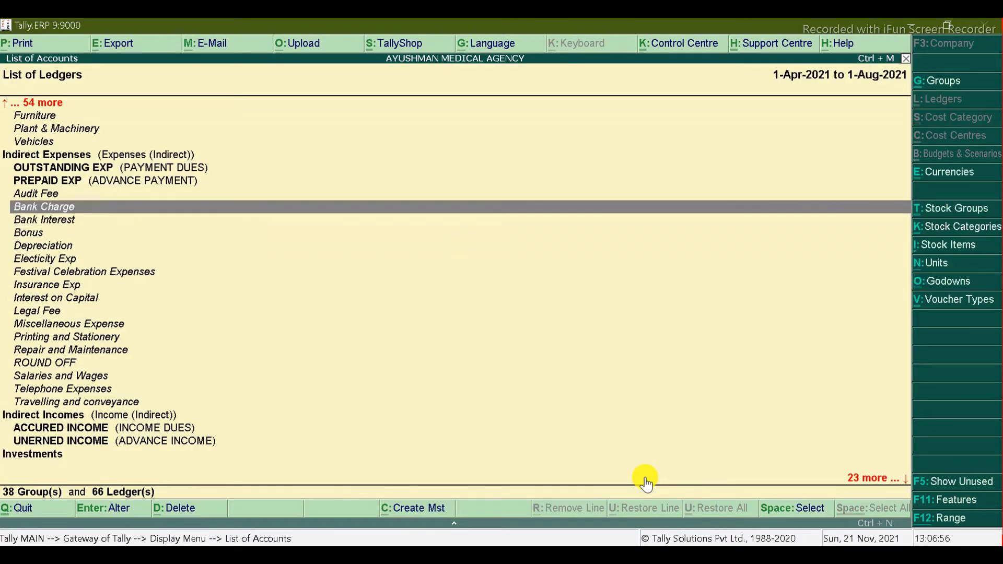
key(Return)
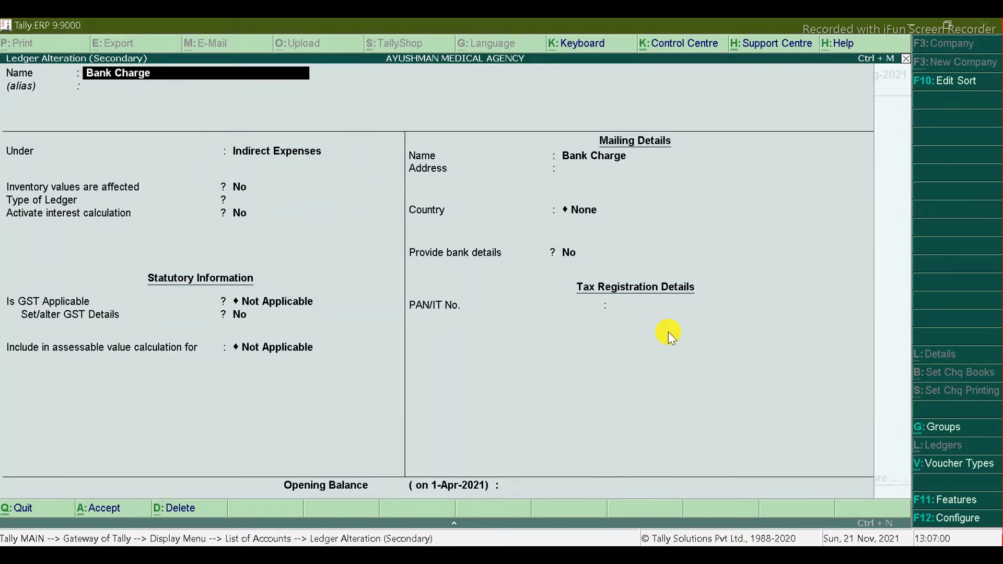
key(Escape)
key(y)
key(Escape)
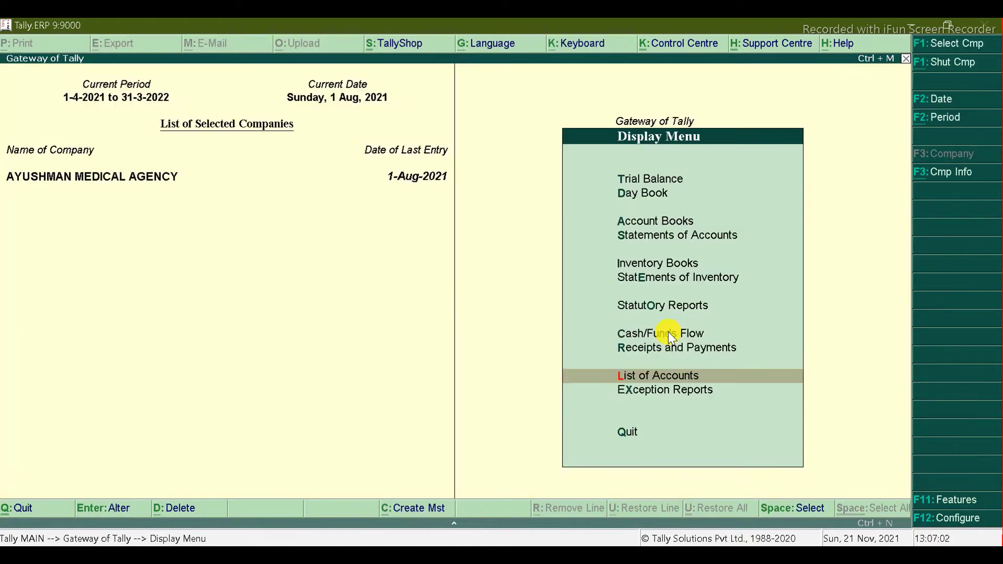
key(Escape)
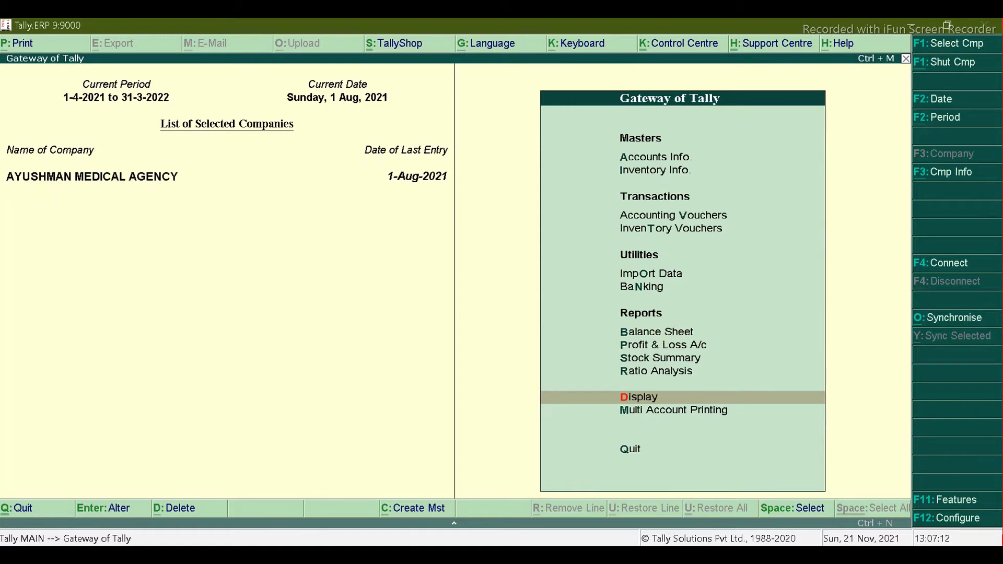
Switch to the PARTNERSHIP FORM AC workbook in Excel and study the EXP & INCOME and Exp Ledger sheets
key(alt+Tab)
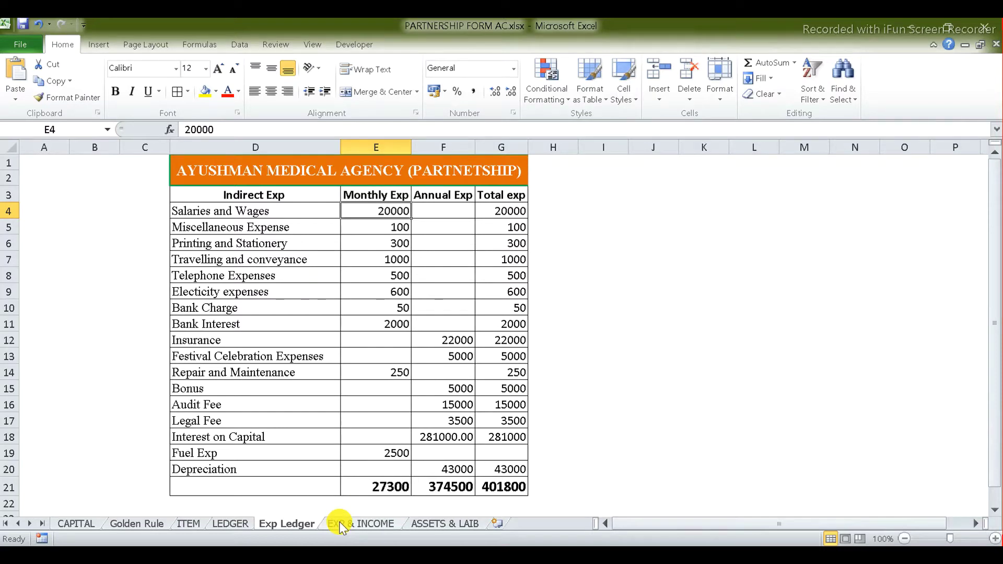
click(342, 524)
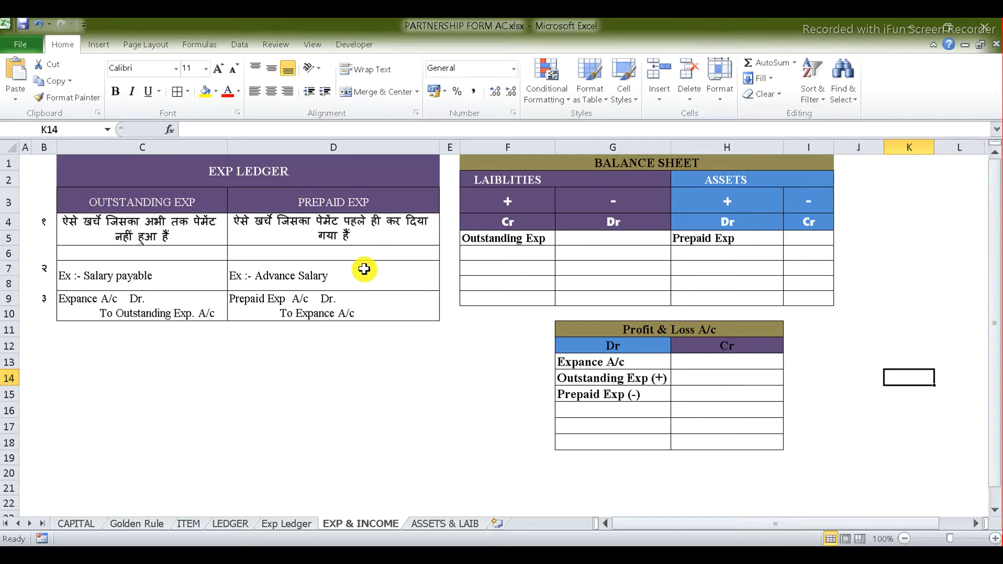
click(366, 272)
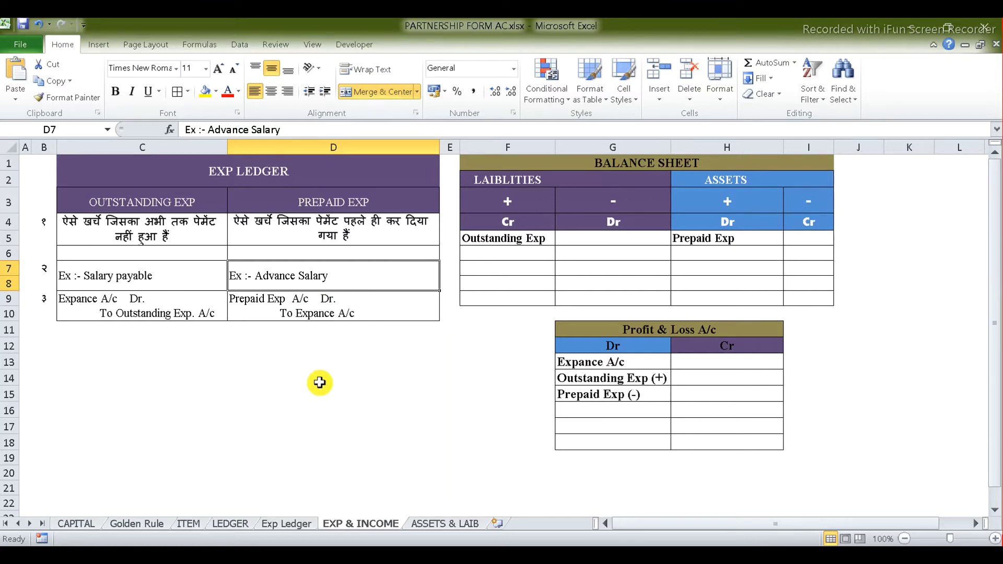
click(288, 524)
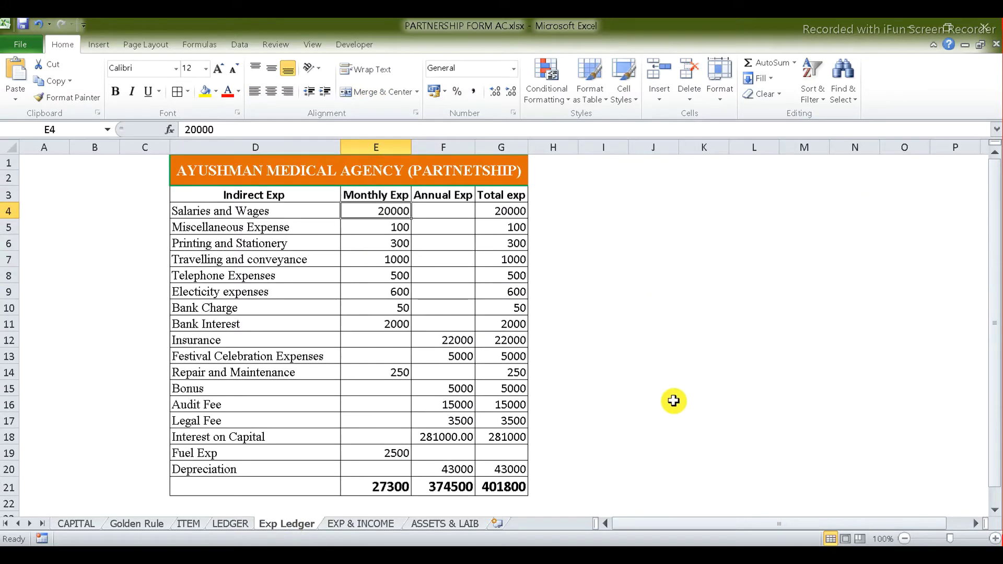
click(683, 546)
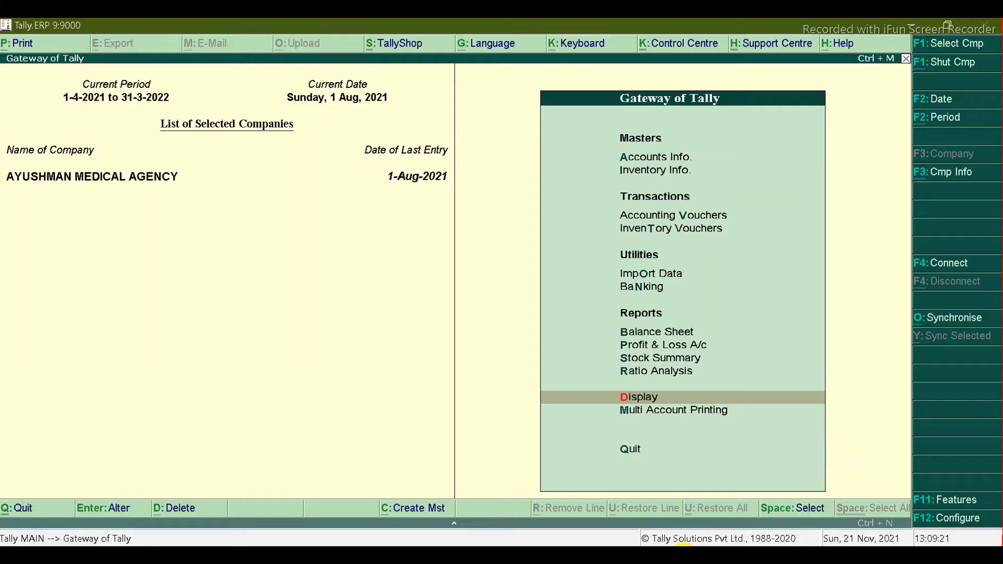
click(682, 546)
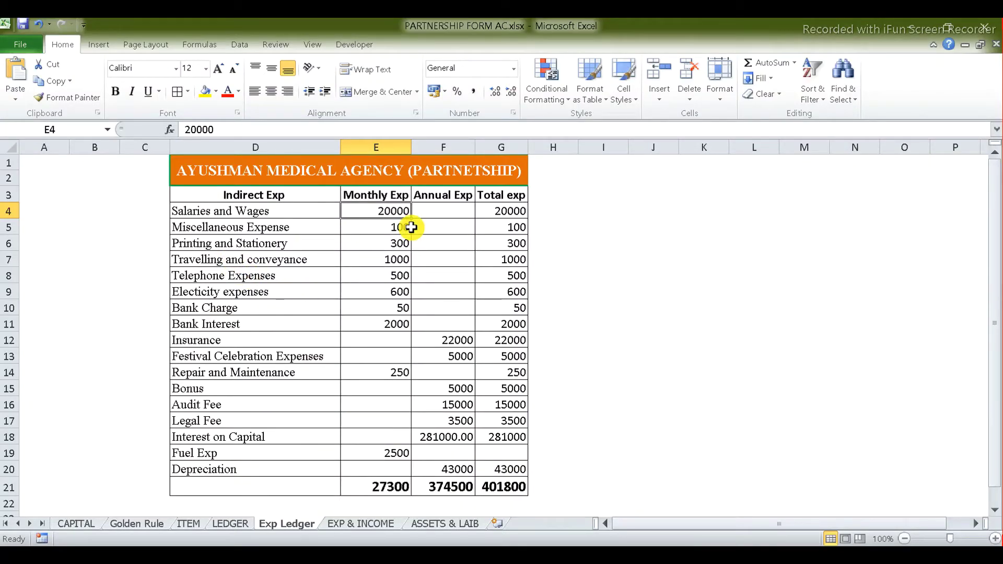
Switch to Tally, set the journal voucher date to 31-7-2021, and quit the voucher without adding entries
key(alt+Tab)
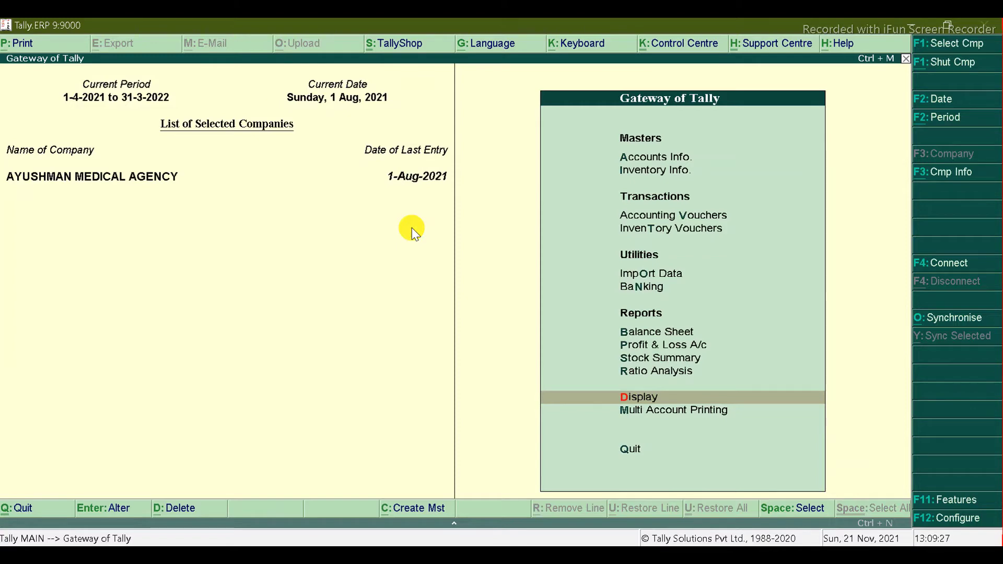
key(v)
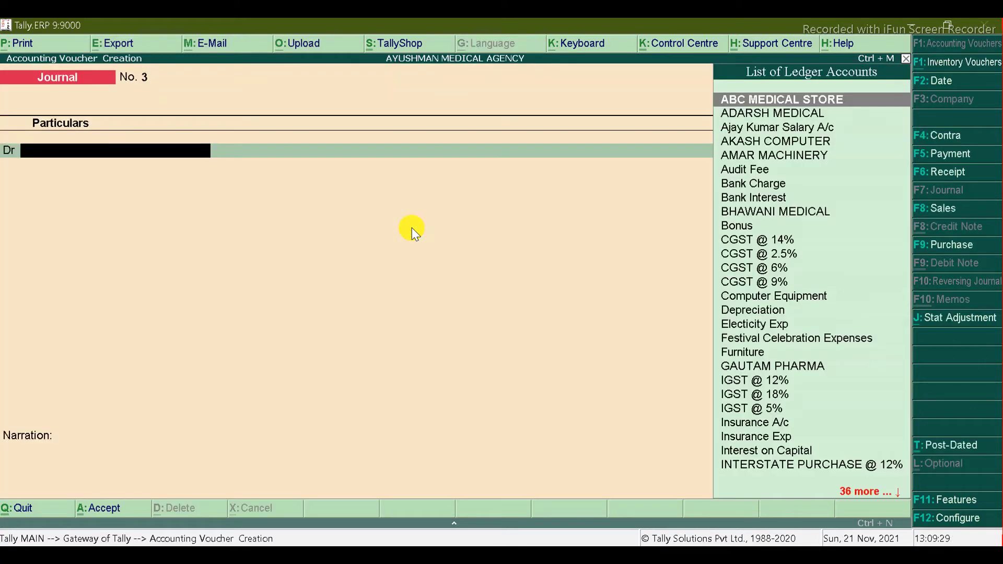
key(F2)
text(31-7)
key(Return)
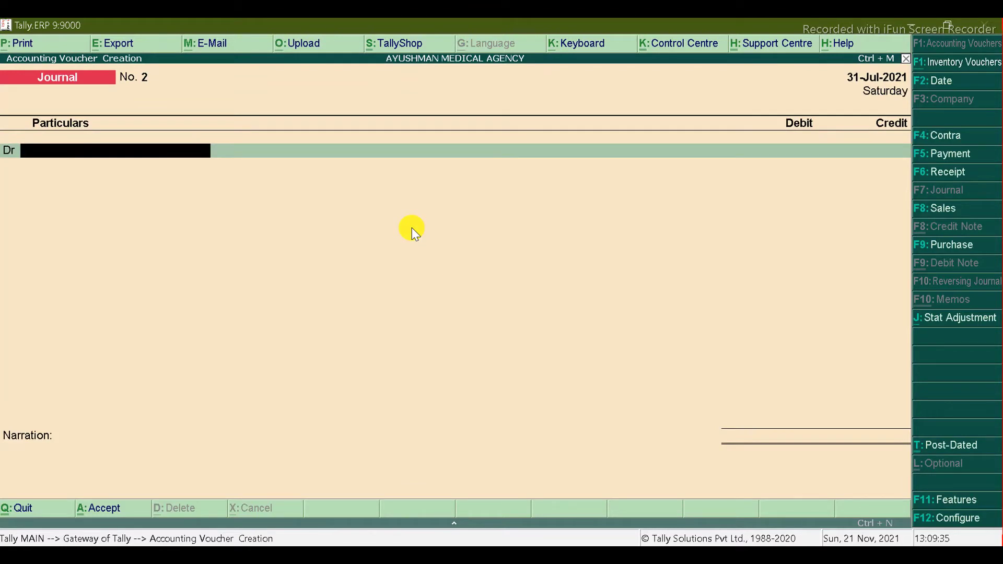
key(Escape)
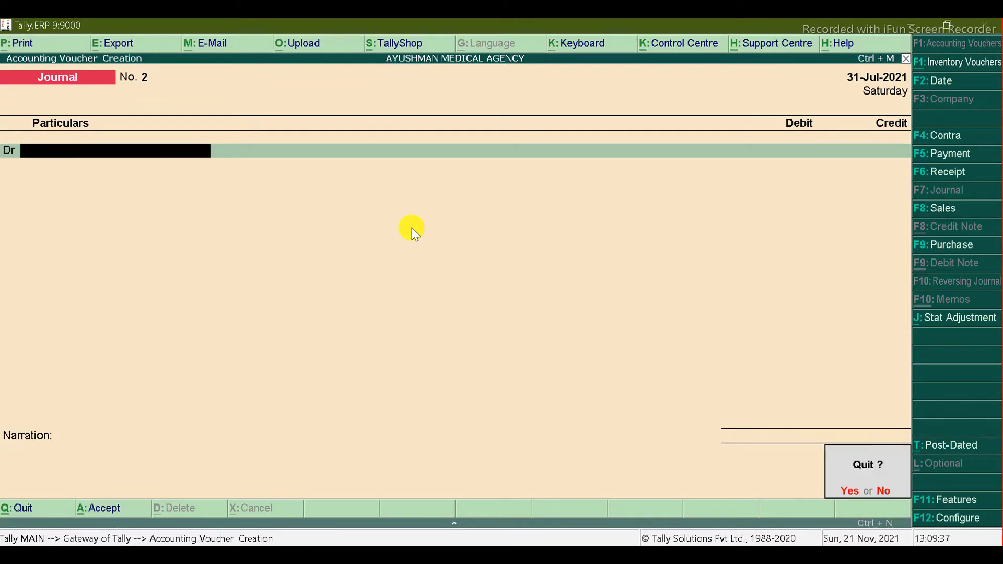
key(Return)
Open the employee's salary account ledger and review its Salary Payable journal voucher, leaving it without changes
text(da)
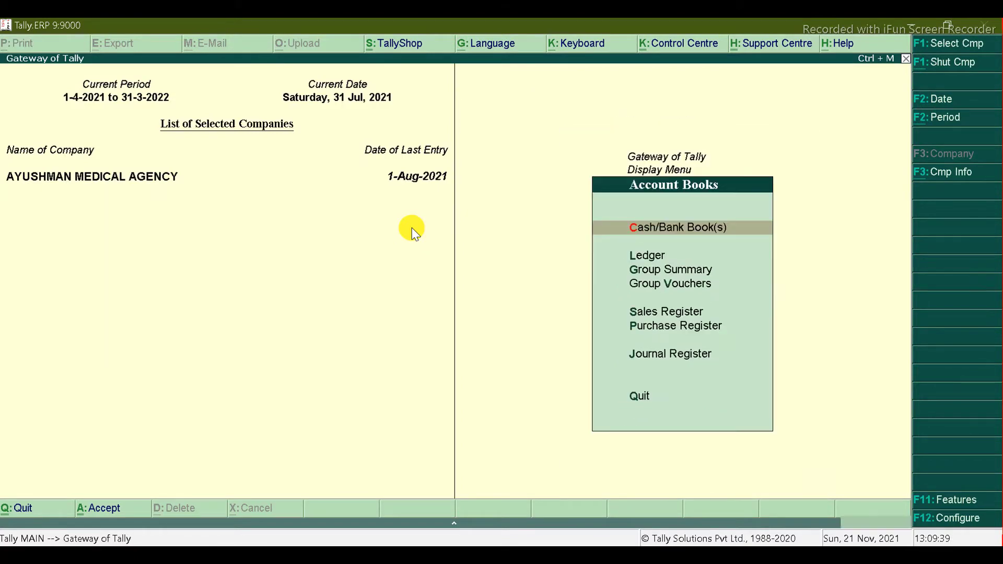
text(lAjay)
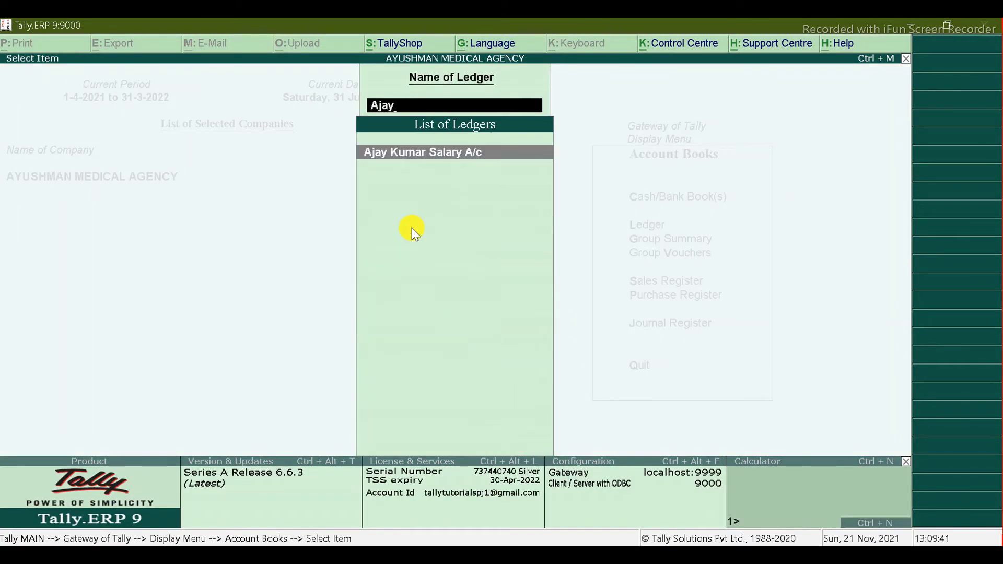
key(Return)
key(Return)
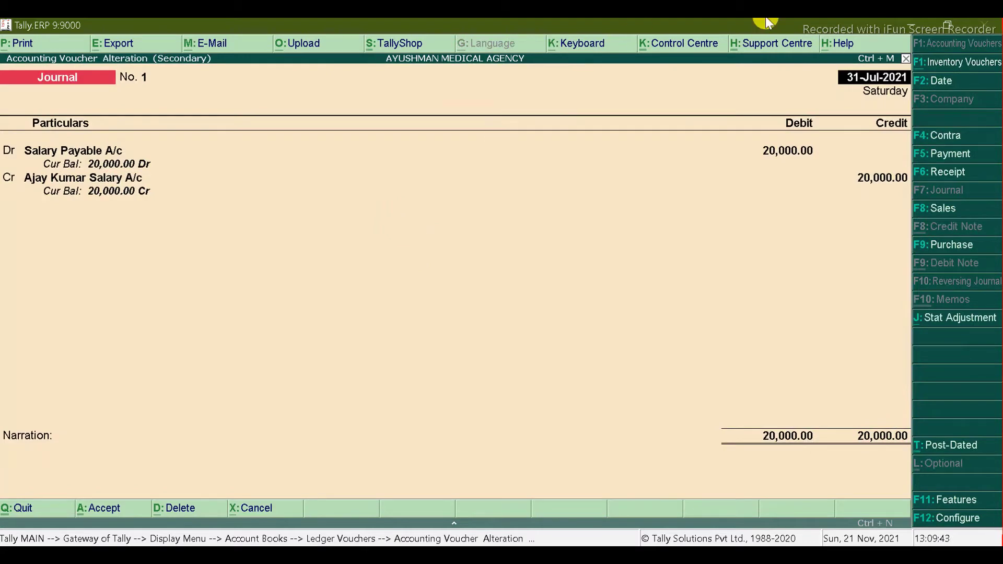
key(Return)
key(Return)
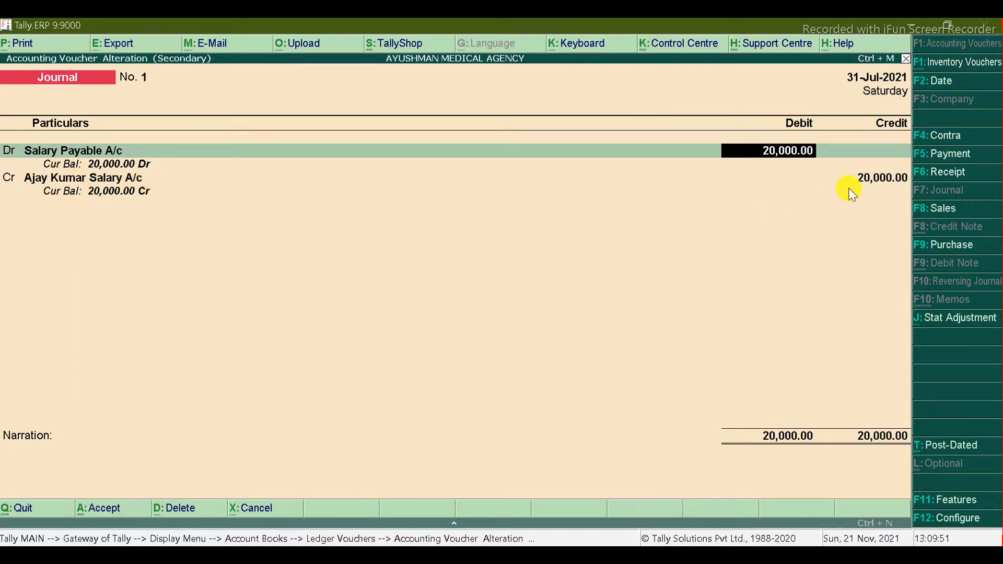
key(Escape)
key(y)
Add a journal voucher dated 31-Jul-2021 and debit Salaries and Wages with 20,000
key(alt+Tab)
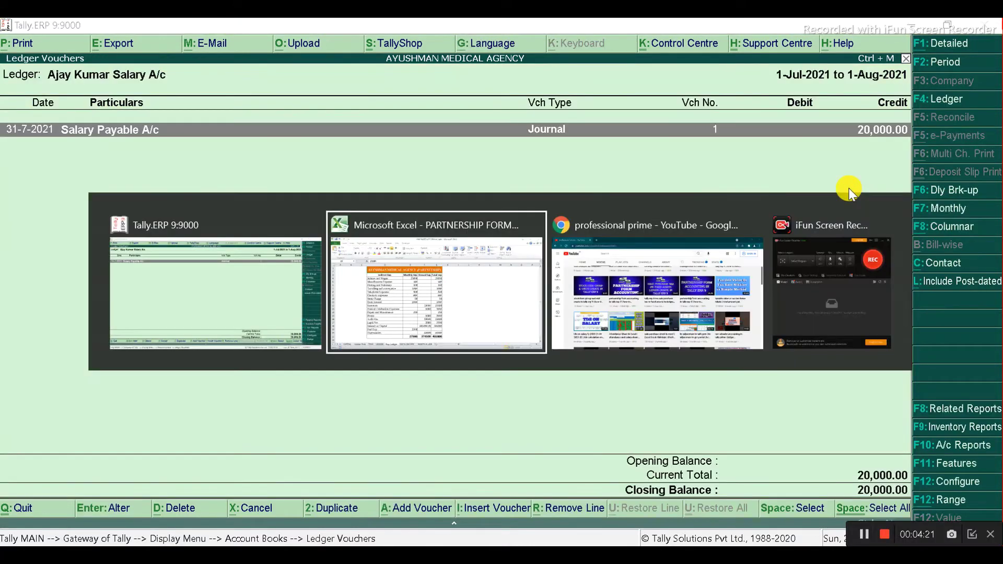
key(alt+Tab)
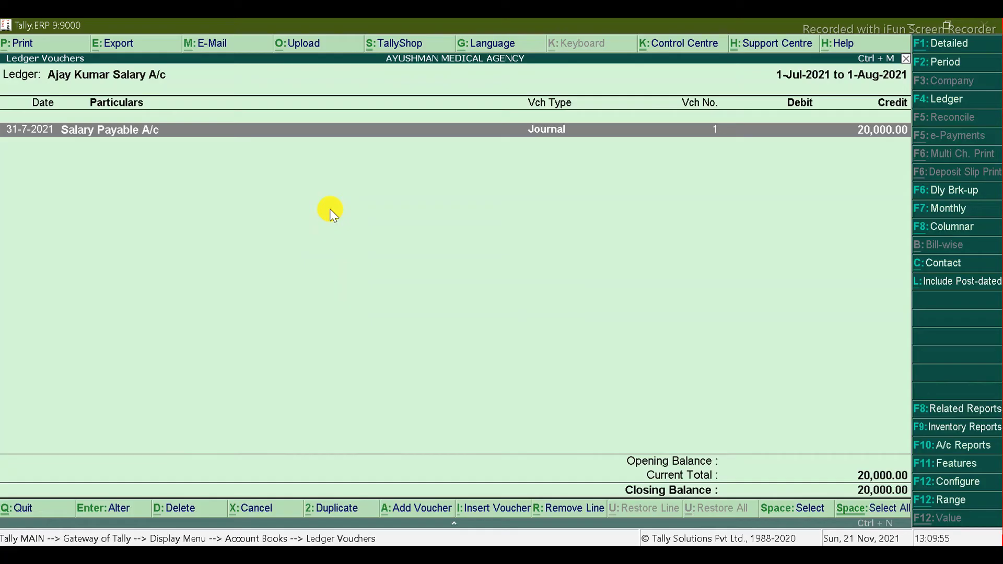
key(alt+a)
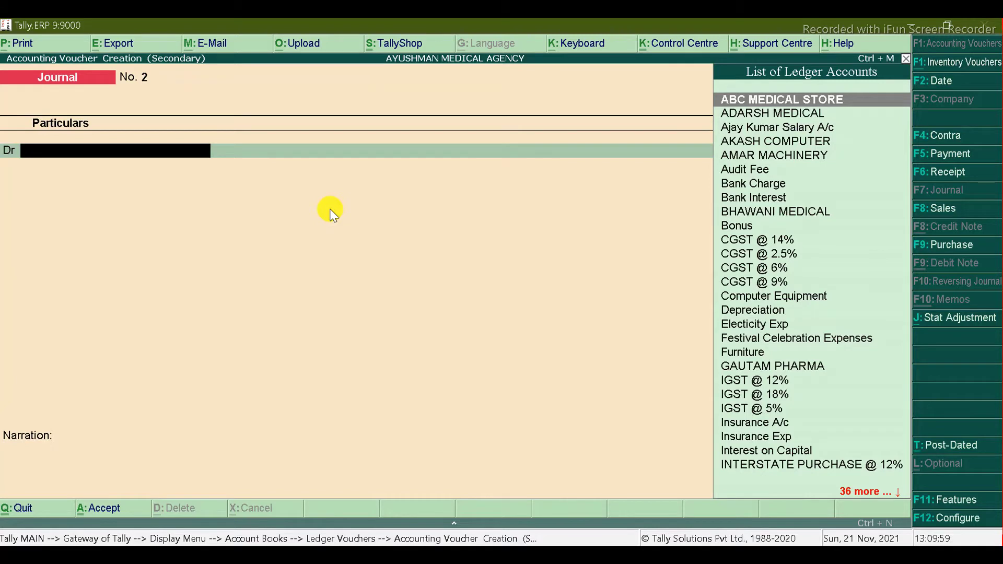
text(Sala)
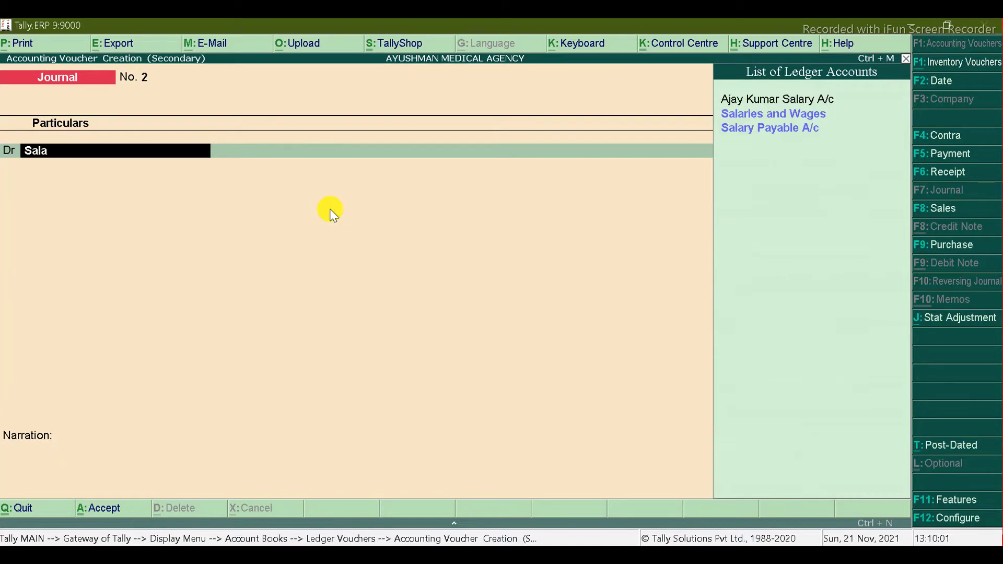
key(Down)
key(Return)
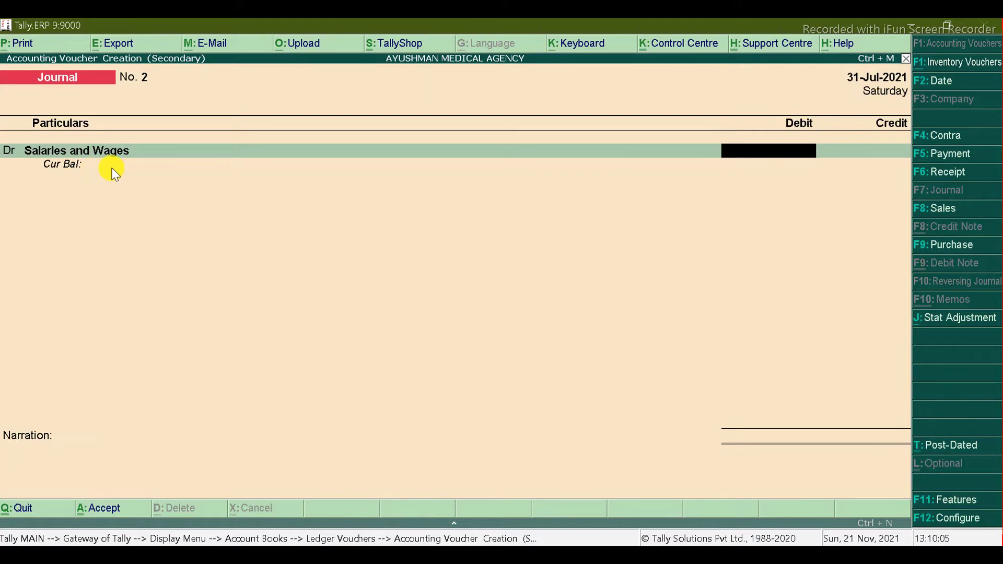
text(20000)
key(Return)
Credit Salary Payable A/c with 20,000 and accept the journal voucher without a narration
key(Return)
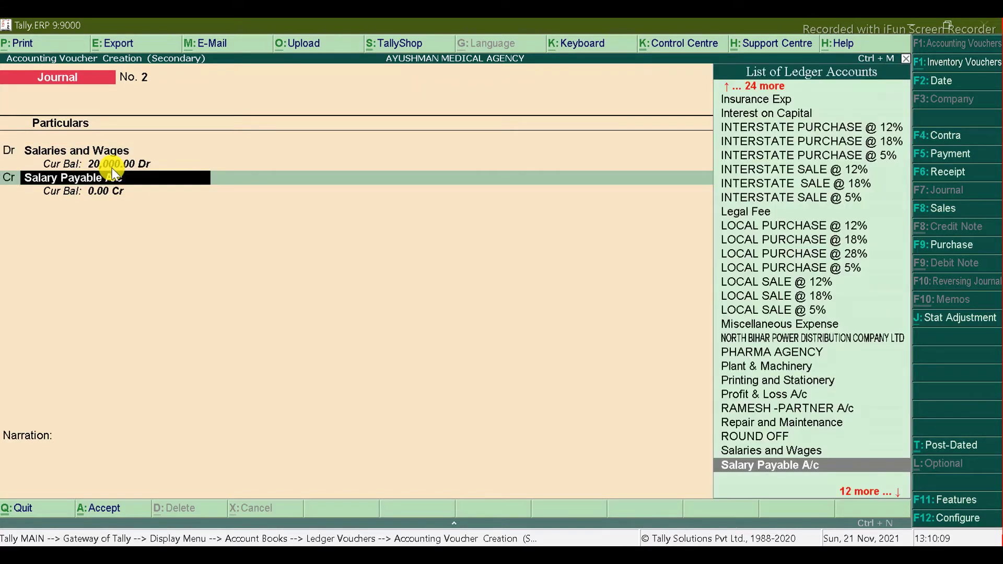
key(Return)
key(Return)
key(Return)
click(111, 167)
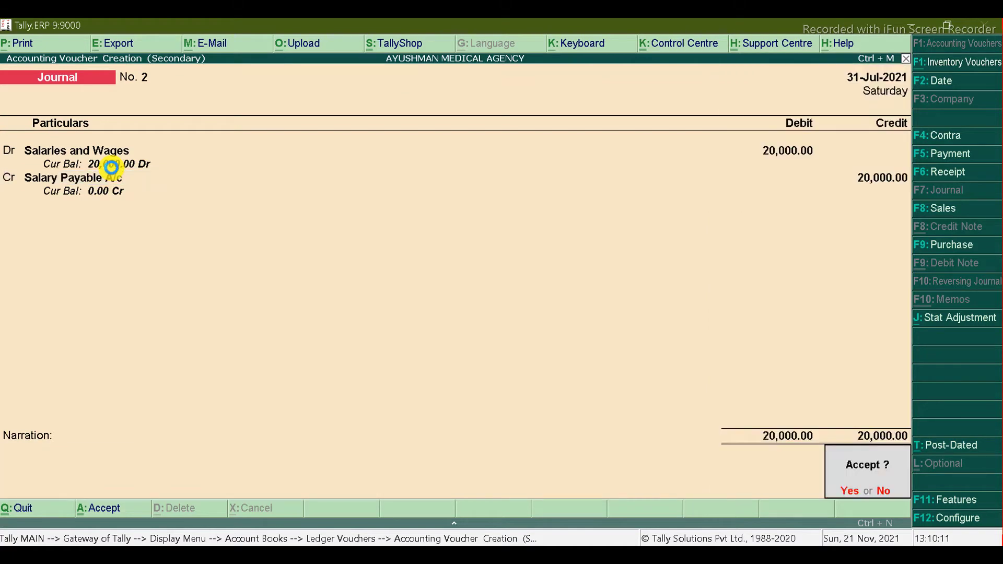
key(Return)
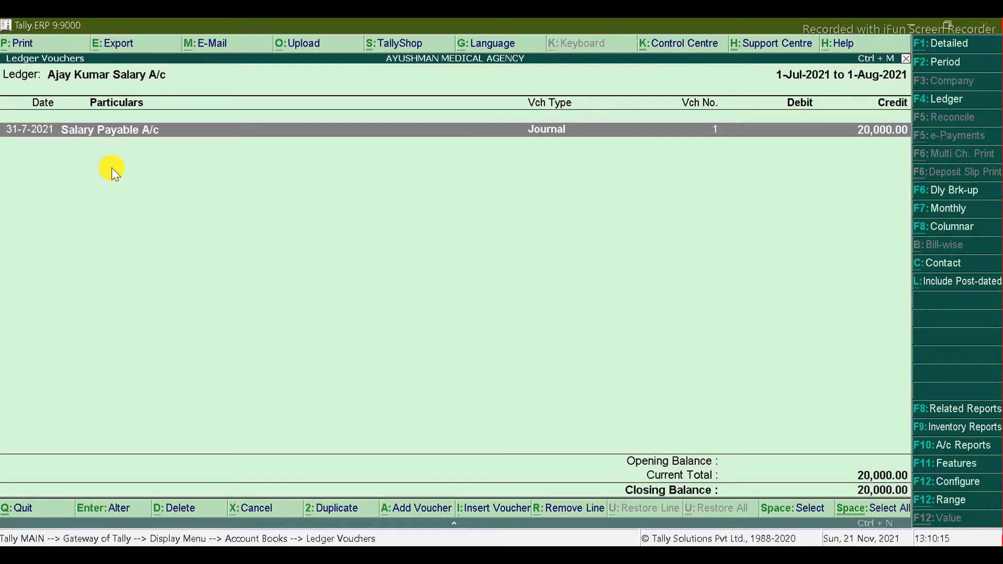
Leave the ledger report and examine the Indirect Expenses breakdown in the Profit & Loss A/c, including Salaries and Wages
key(Escape)
key(Escape)
key(Escape)
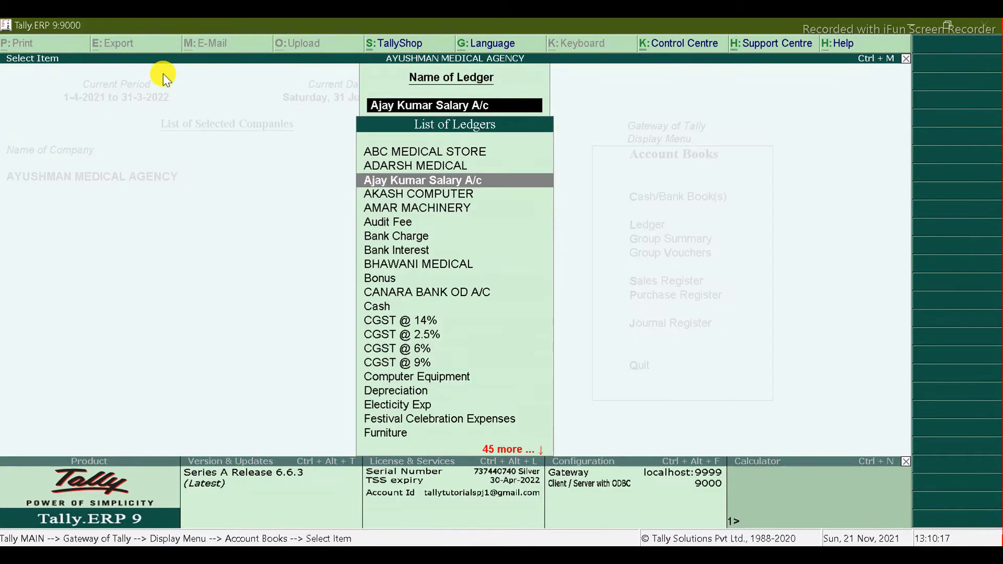
key(Escape)
key(p)
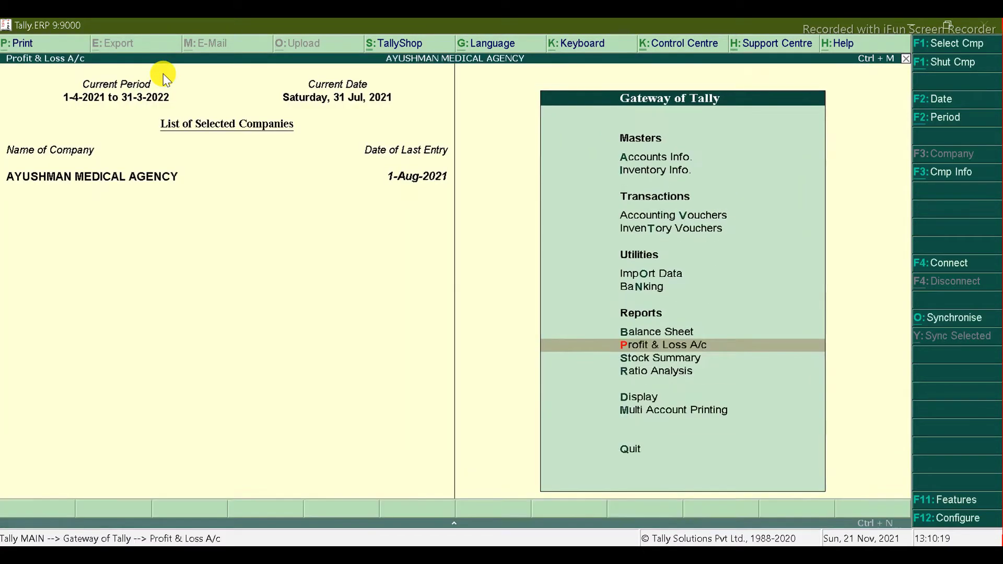
key(Down)
key(Down)
key(Down)
key(Up)
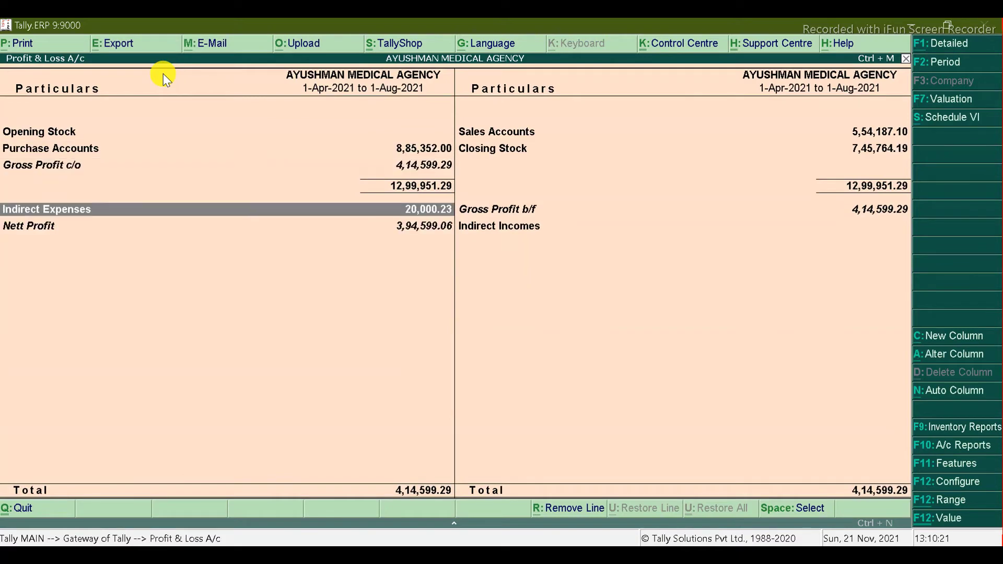
key(Return)
key(Down)
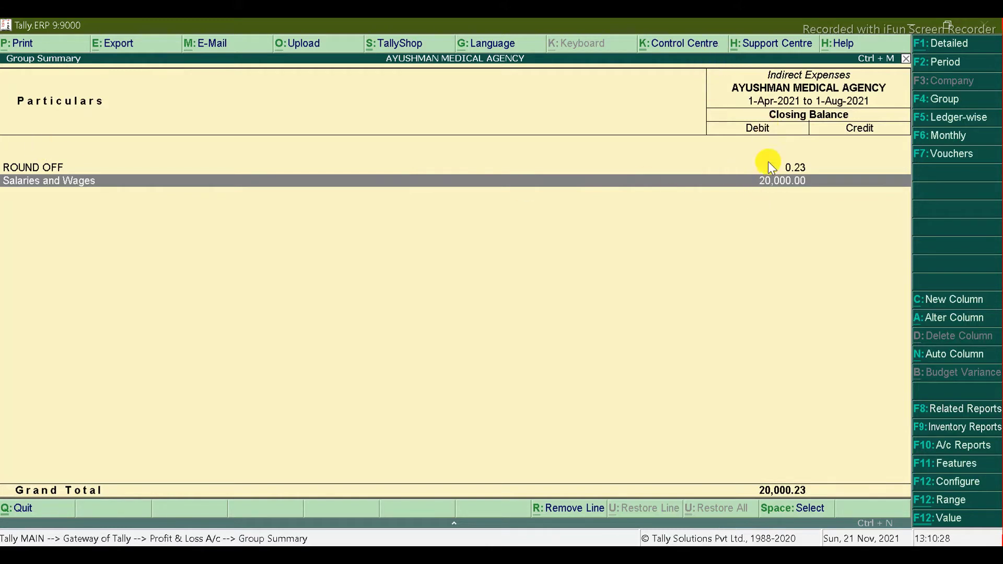
Switch to the PARTNERSHIP FORM AC workbook in Excel, review the ASSETS & LAIB and EXP & INCOME sheets, and return to Tally
key(alt+Tab)
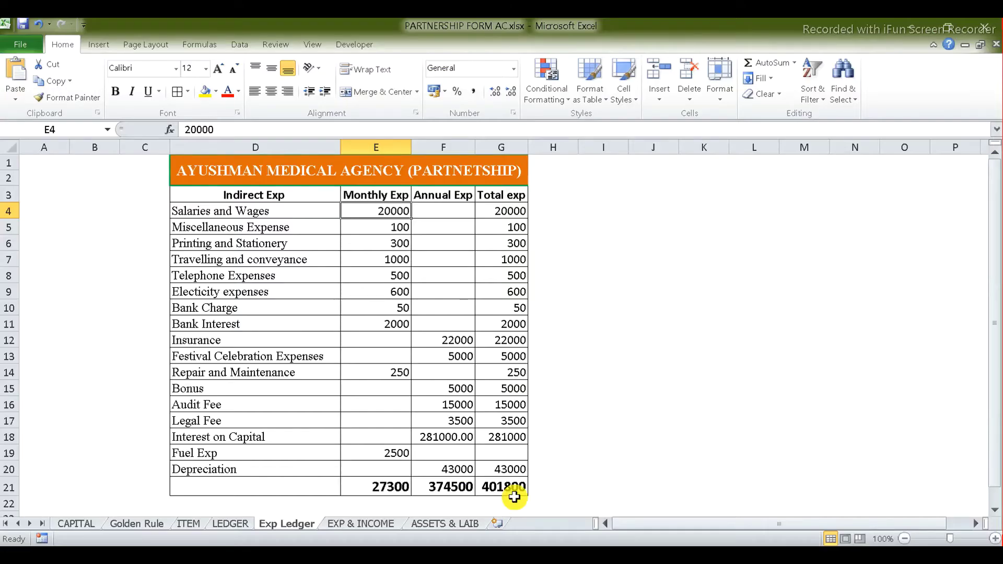
click(431, 524)
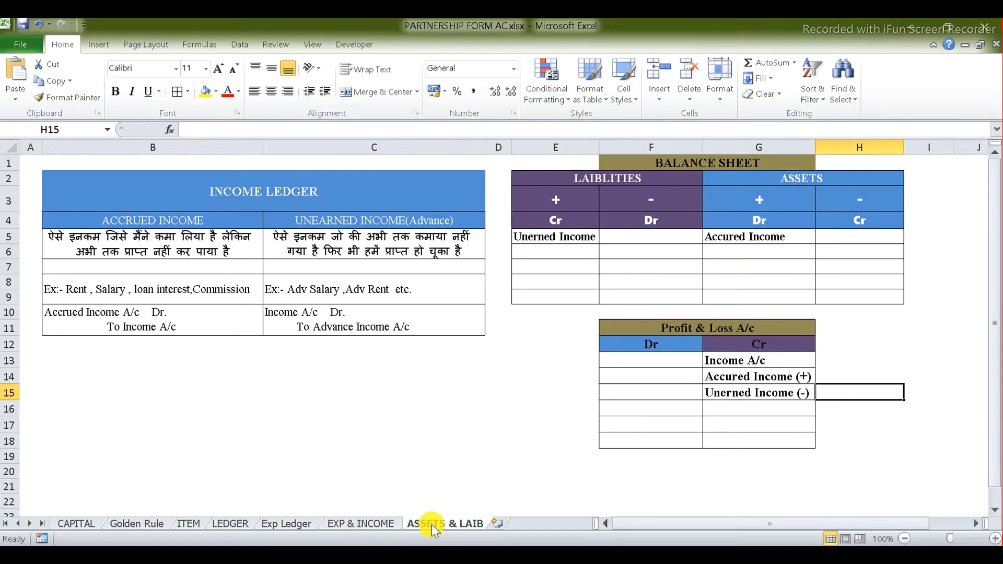
click(379, 522)
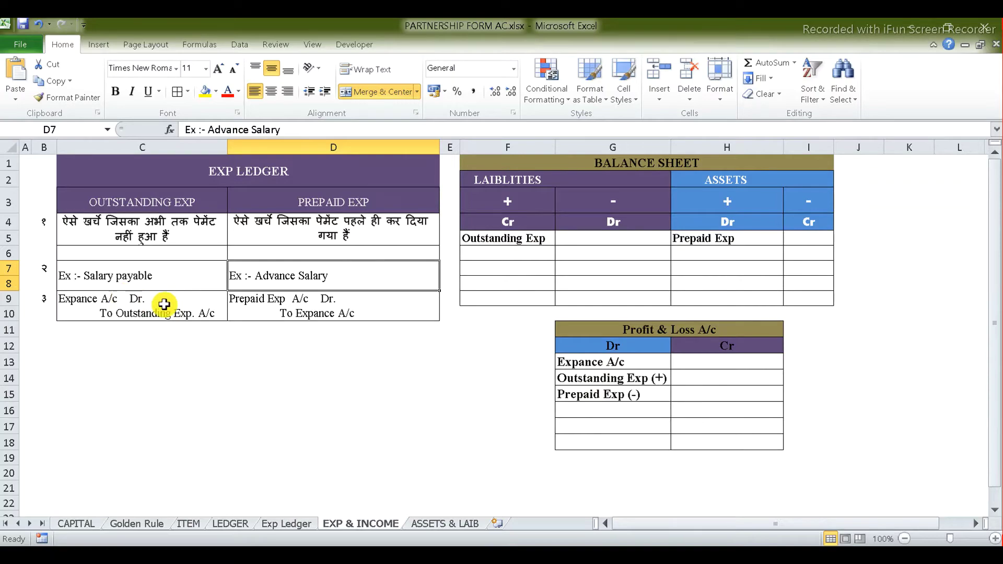
key(alt+Tab)
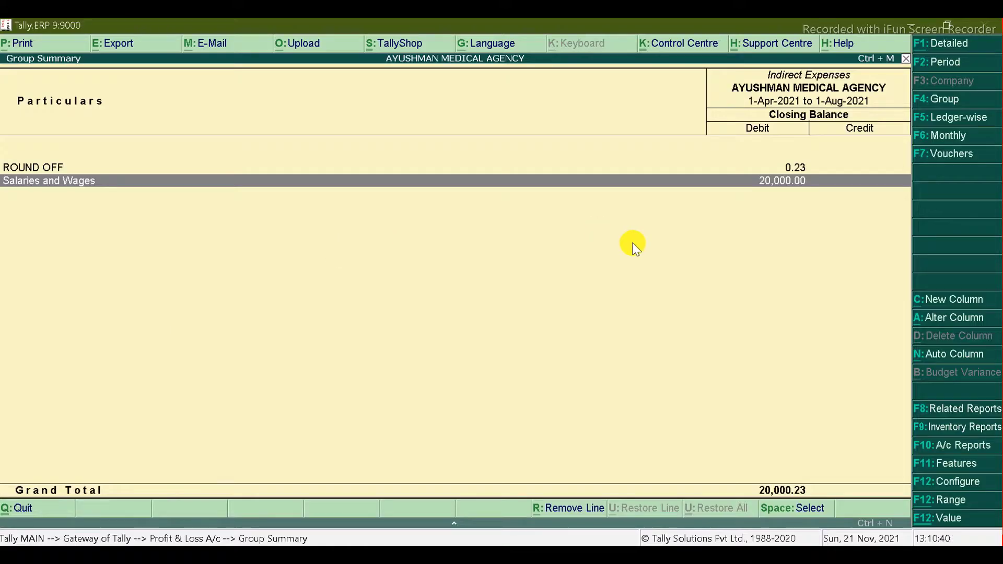
Close the Profit & Loss report and open the employee's salary account from the ledger account books
key(Escape)
key(Escape)
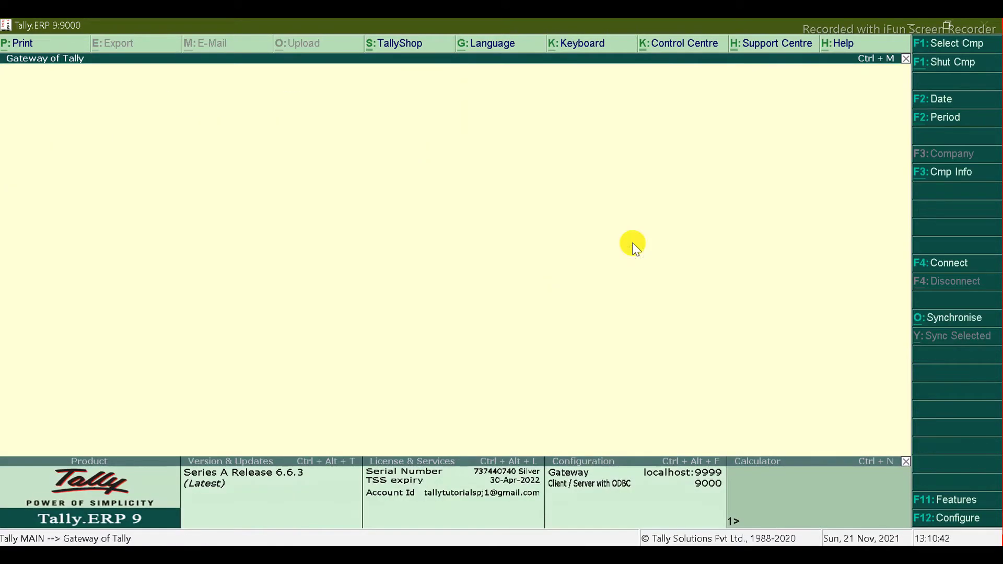
key(Escape)
key(Escape)
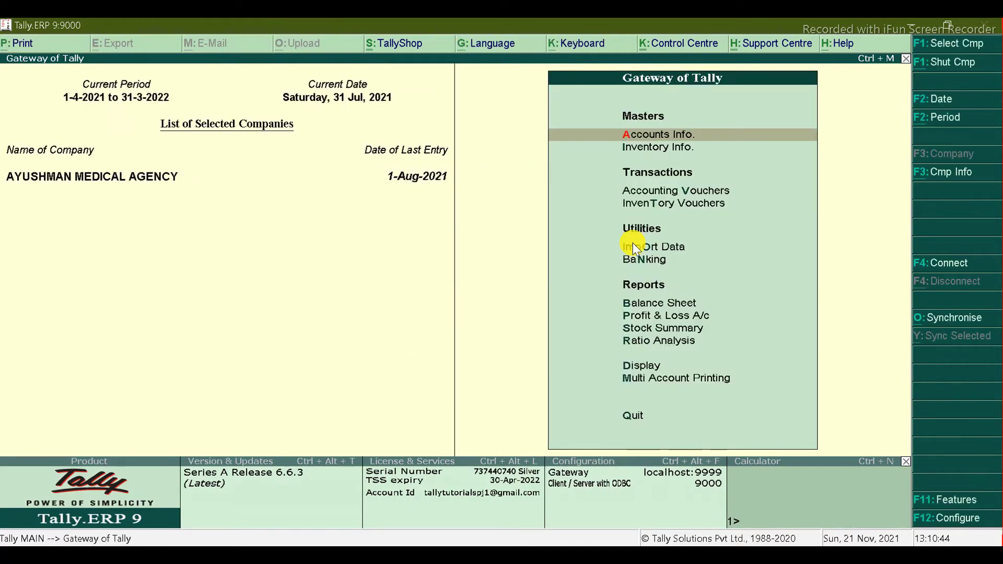
text(dalAj)
key(Return)
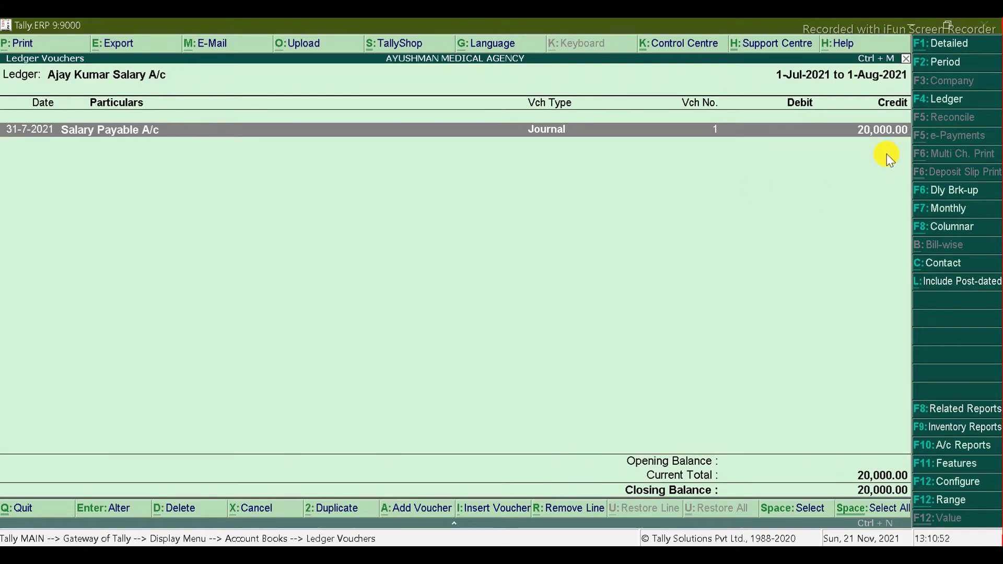
Start a payment voucher dated 5-8-2021 with State Bank of India as the paying account
key(alt+a)
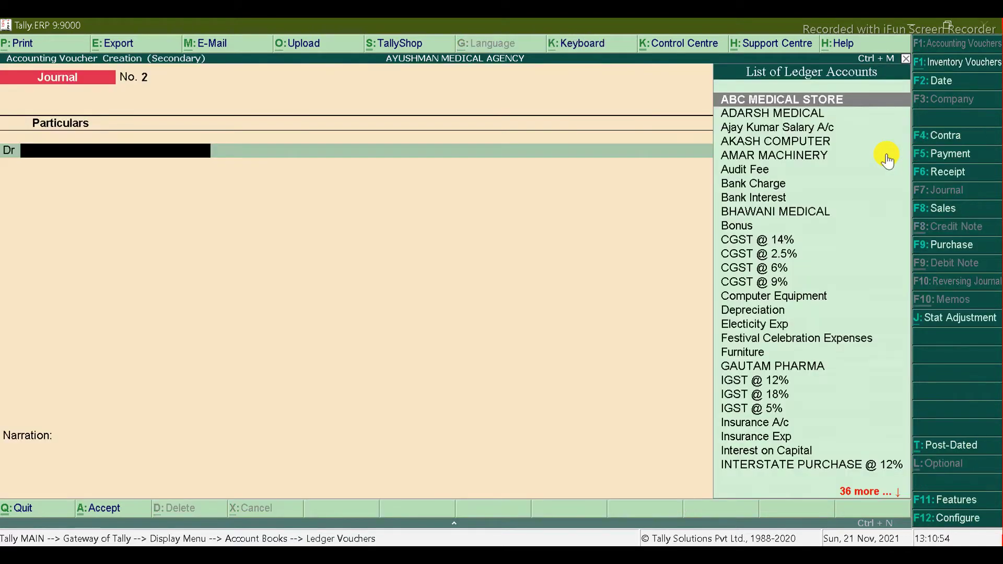
click(945, 154)
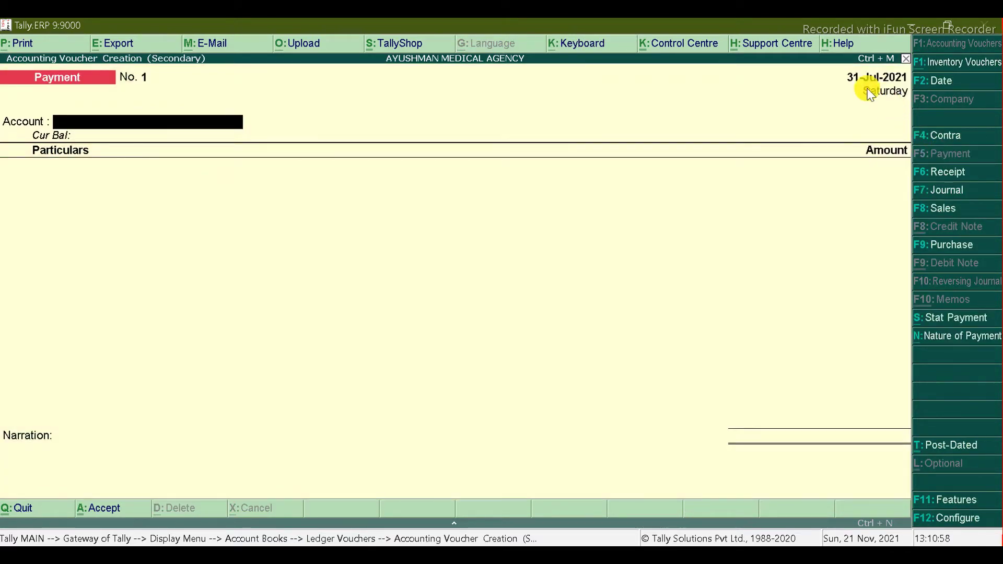
key(F2)
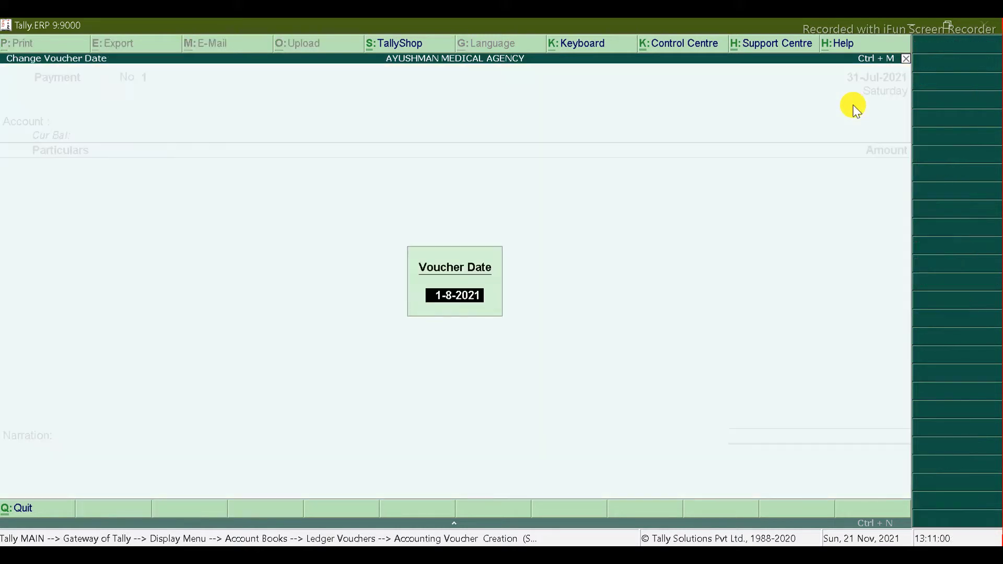
text(5-8)
key(Return)
text(S)
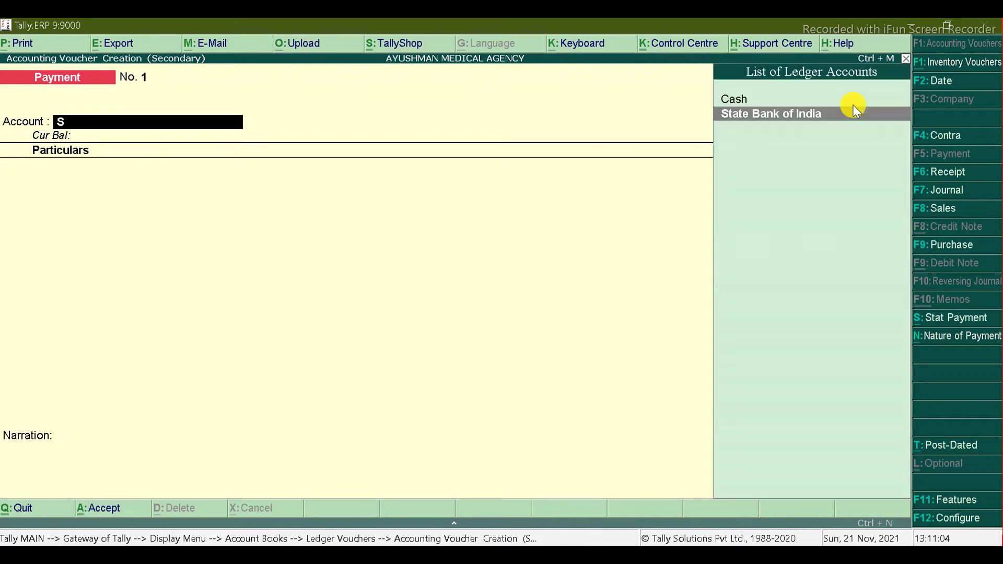
key(Return)
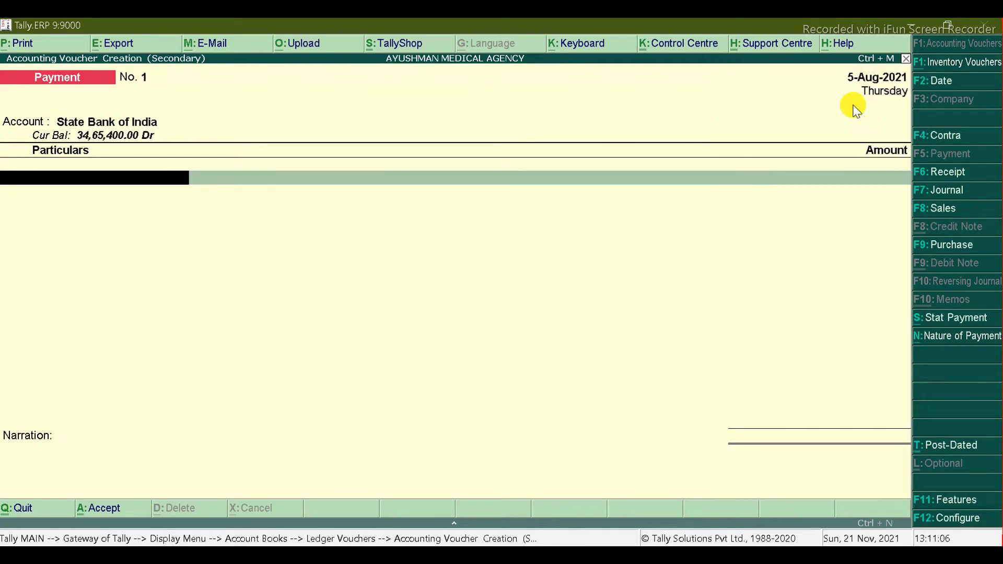
Enter the employee's salary account as the payment particular with an amount of 20,000
text(Aja)
key(Return)
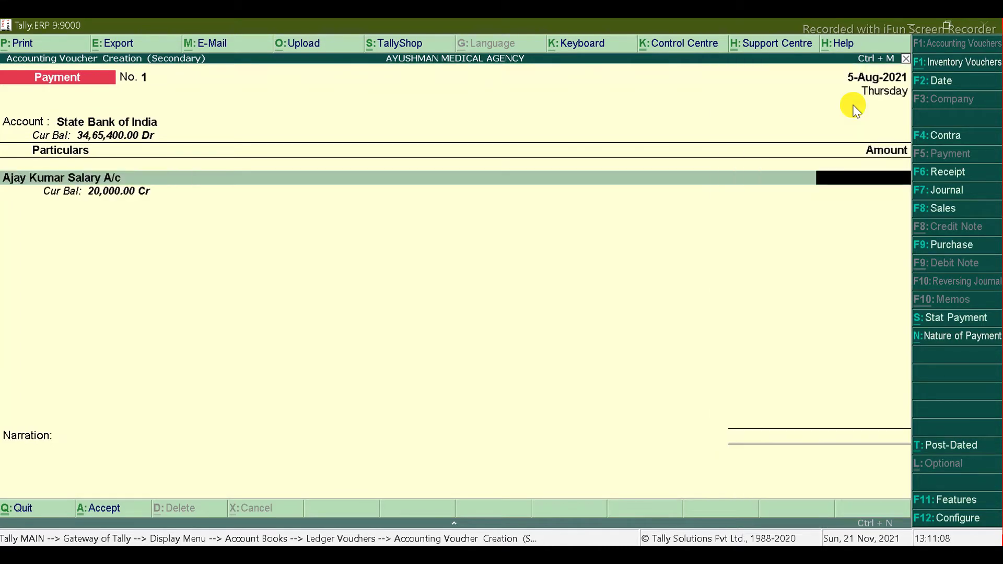
text(20000)
key(Return)
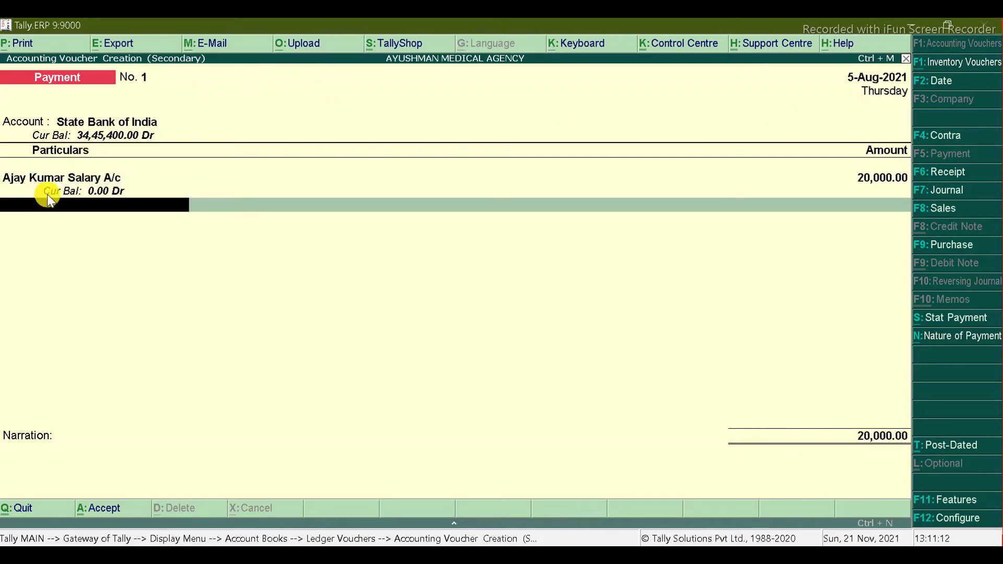
key(Return)
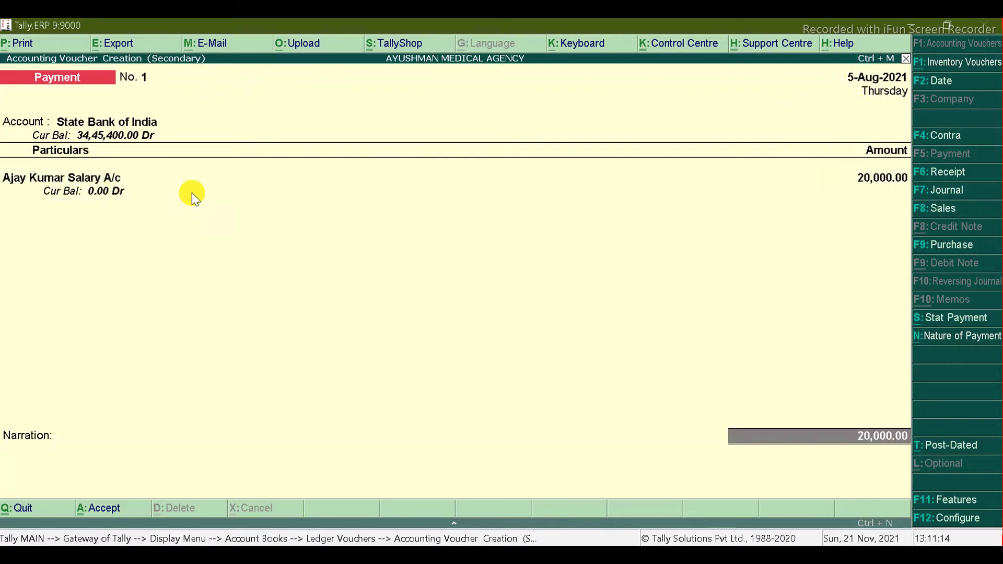
Allocate the 20,000 bank payment as an e-Fund Transfer, leaving the account and instrument details blank
key(Down)
key(Return)
key(Return)
key(Return)
key(Return)
key(Return)
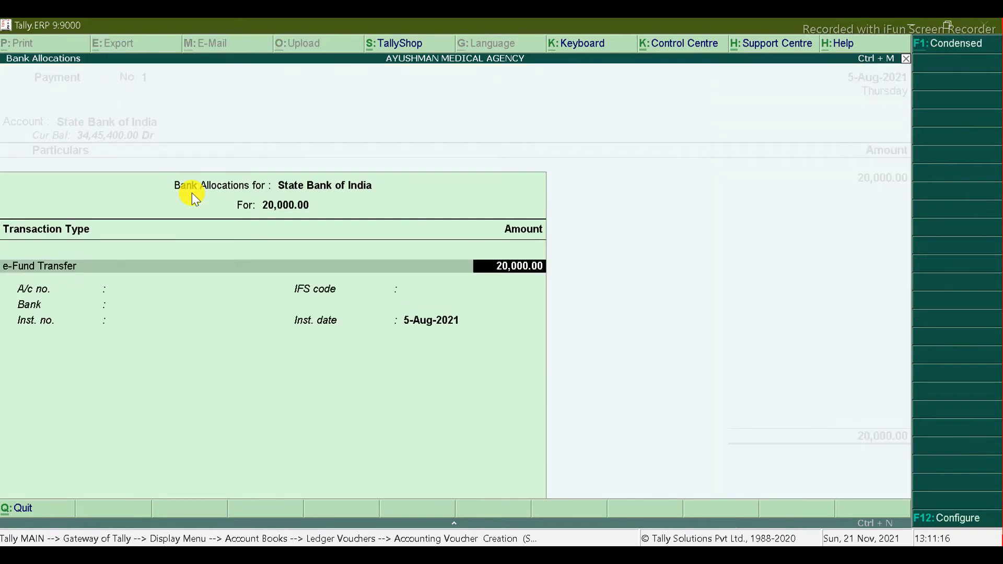
key(Return)
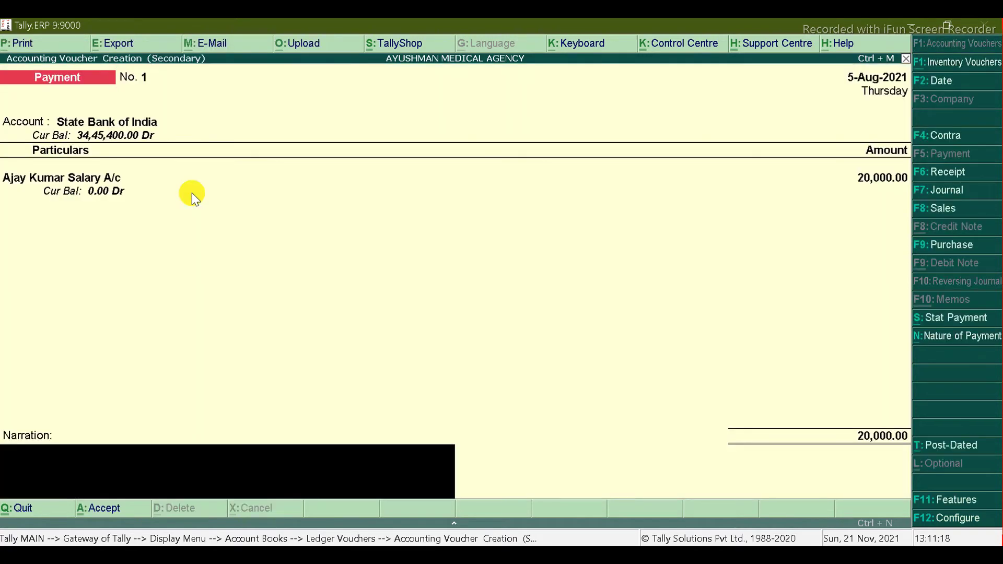
Enter the narration "salary paid of the month of july-2021" and accept the payment voucher
text(salary paid of the mon)
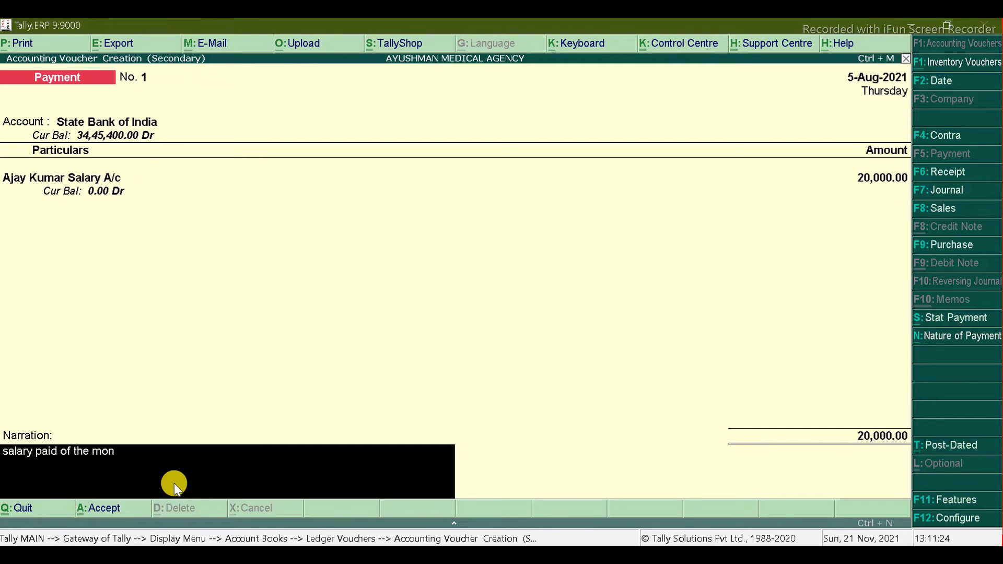
text(th of july-2021)
key(Return)
key(y)
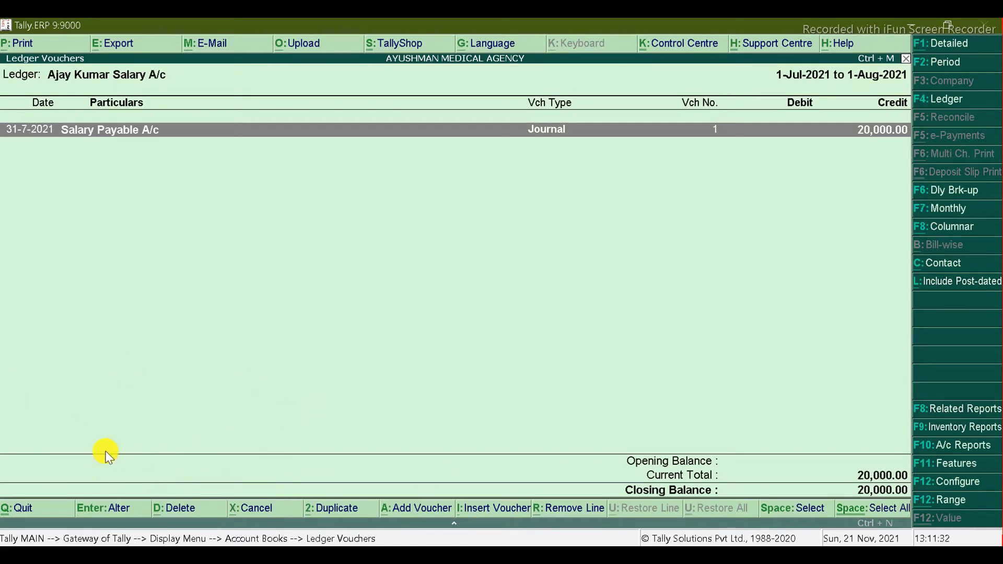
Reopen the employee's salary ledger, review its vouchers for 1-Apr-2021 to 5-Aug-2021, and return to the ledger selection
key(Escape)
key(Return)
key(Return)
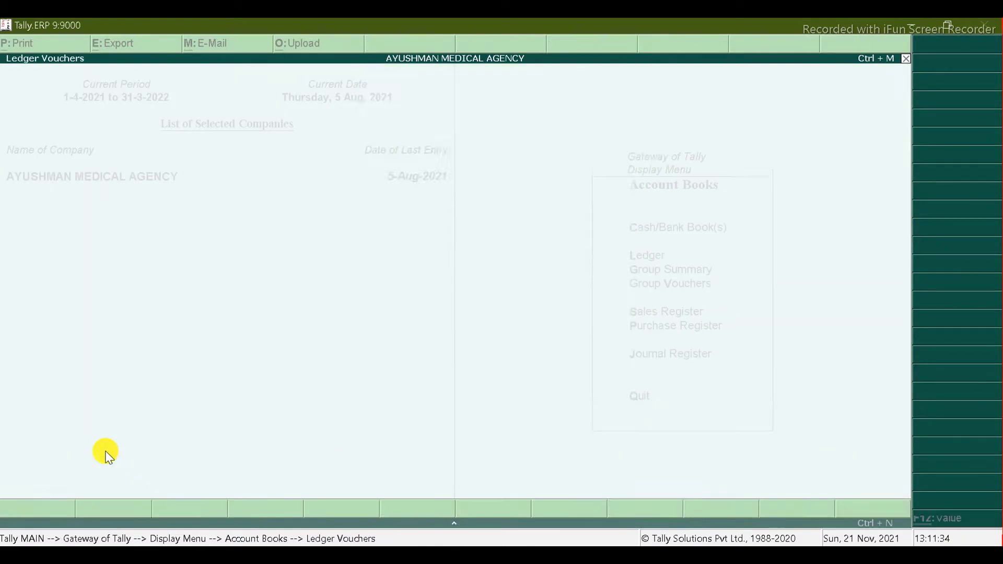
key(F2)
key(BackSpace)
key(Return)
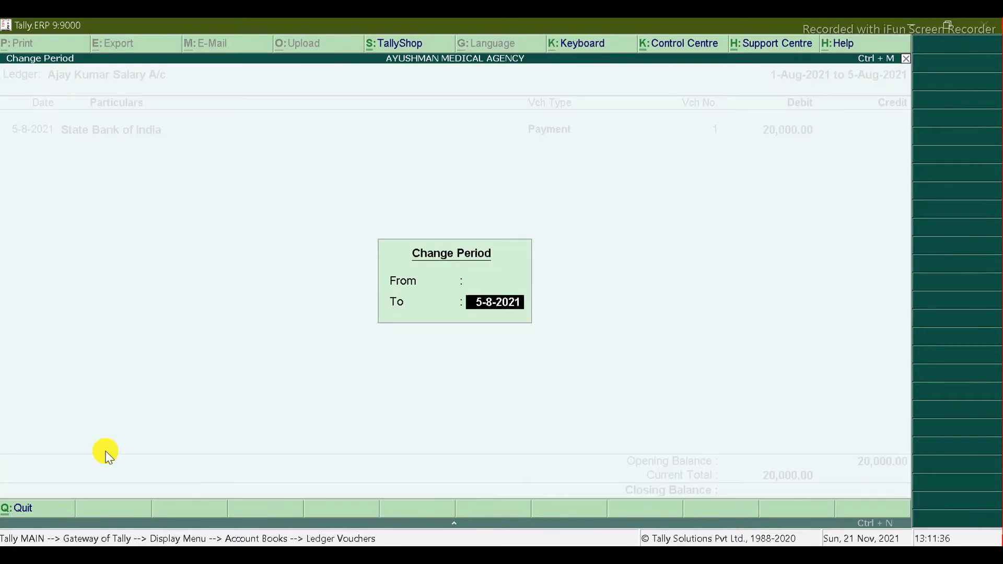
key(Return)
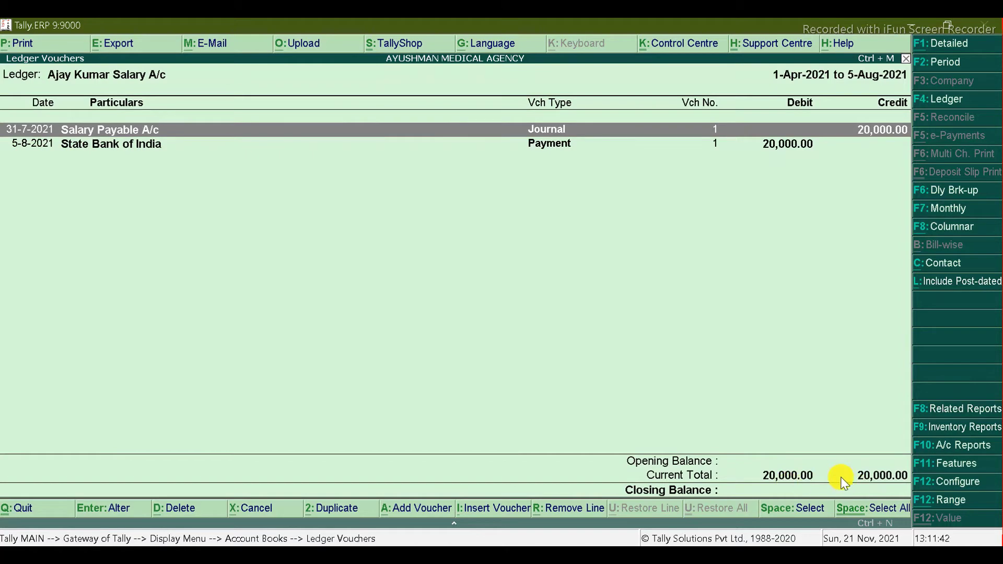
key(Escape)
key(Return)
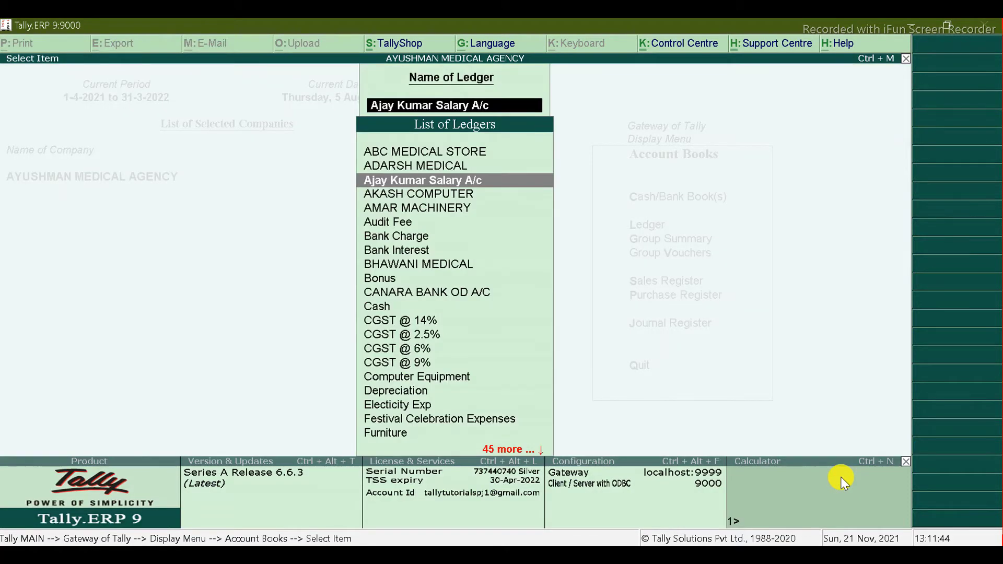
Review the vouchers of the Salaries and Wages ledger and return to the Gateway of Tally
text(Sala)
key(Down)
key(Return)
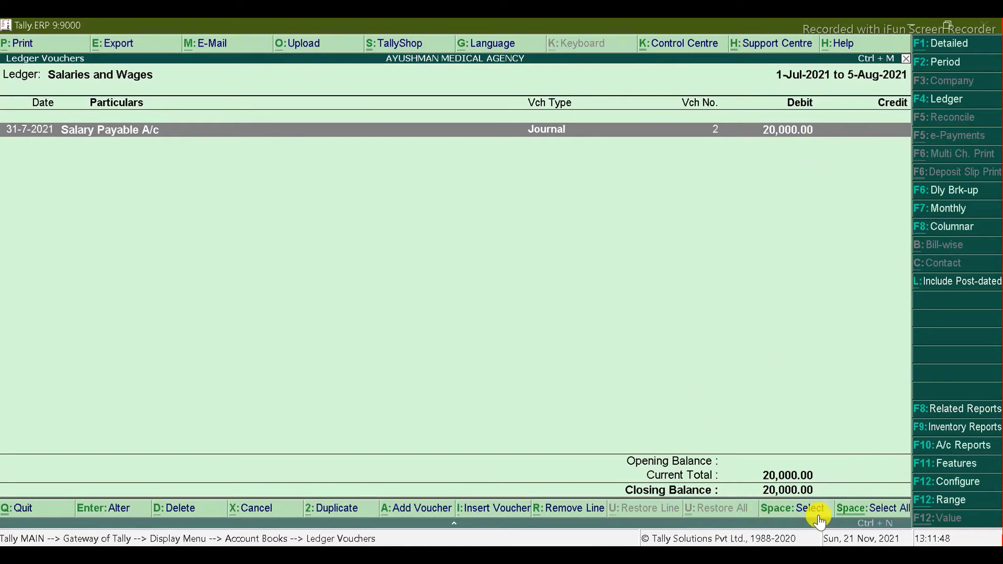
key(Escape)
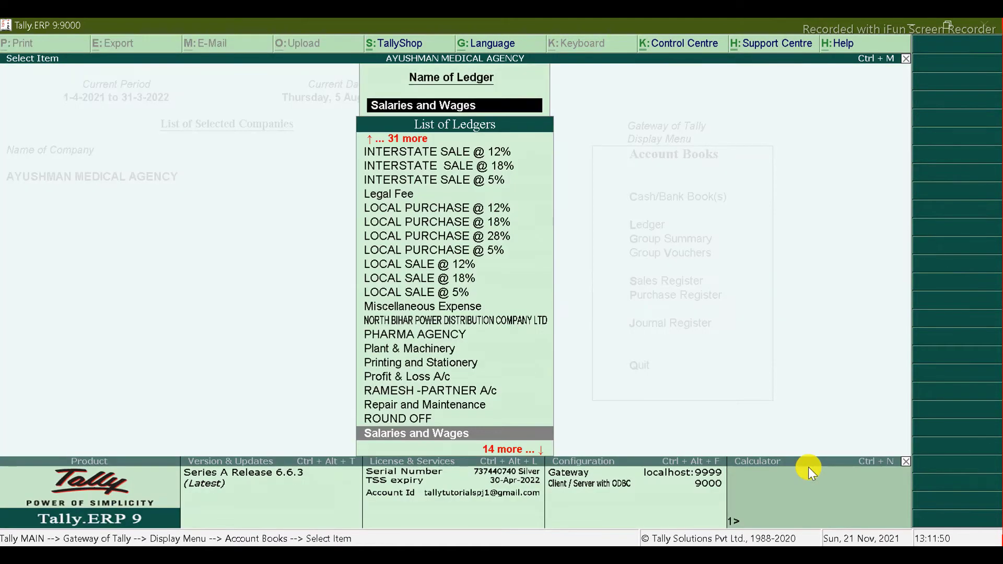
key(Escape)
key(Return)
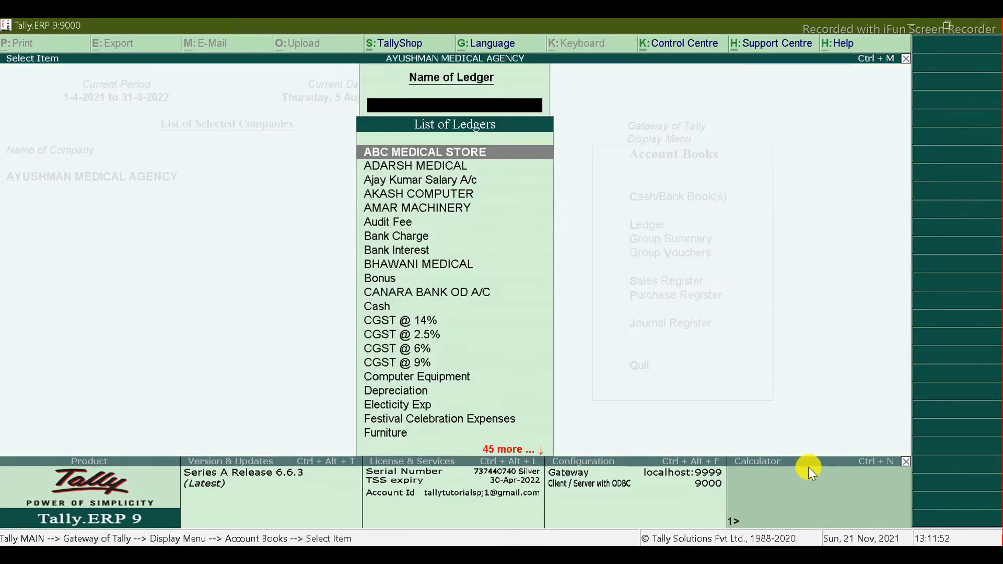
key(Escape)
key(Escape)
key(Escape)
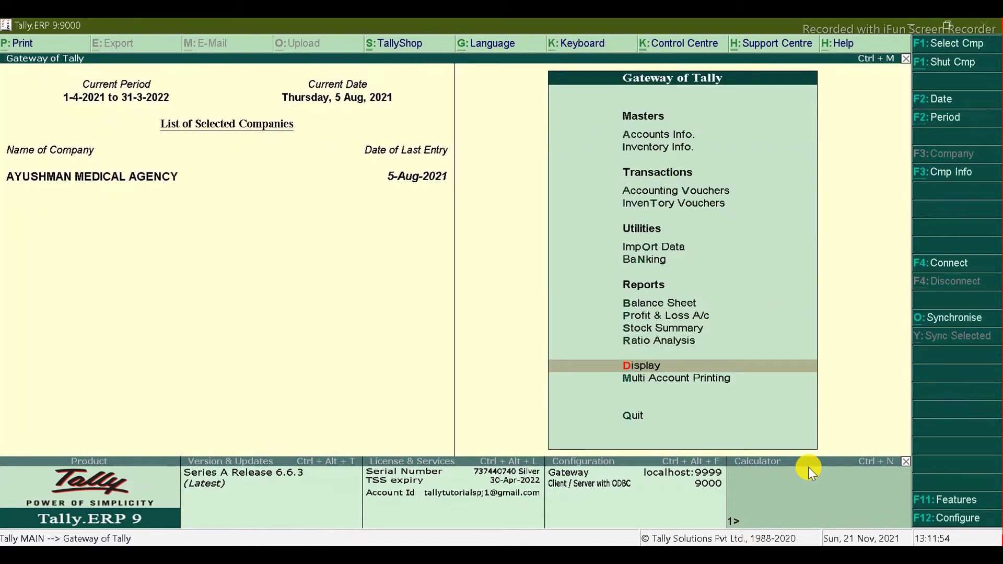
Open a payment voucher and check the Miscellaneous Expense row on the Exp Ledger sheet of the Excel workbook
key(v)
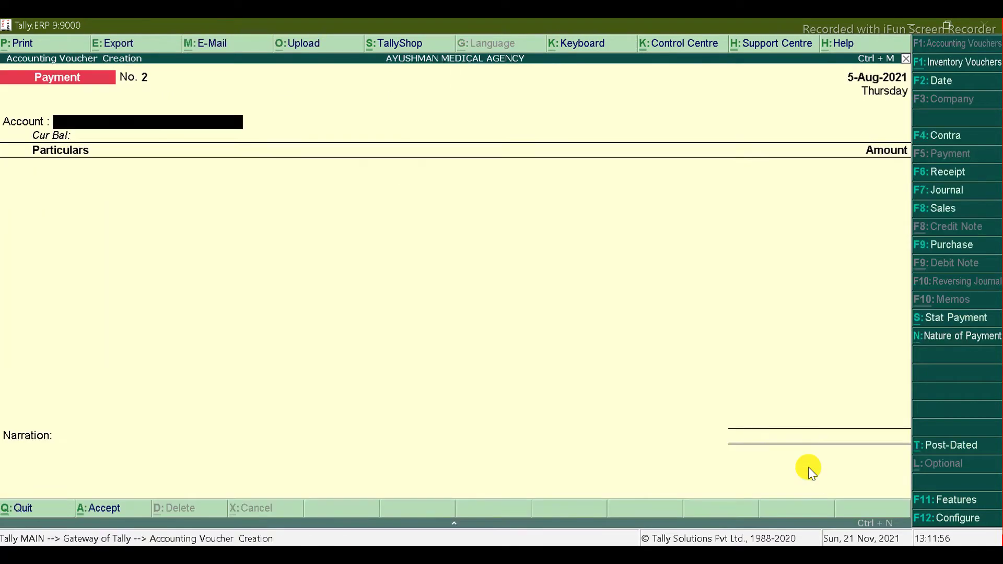
key(alt+Tab)
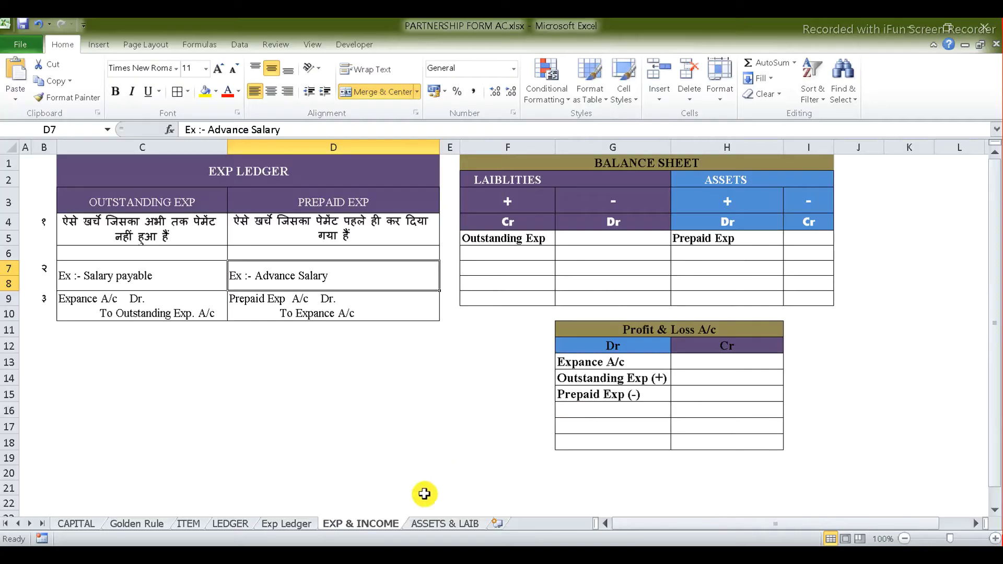
click(292, 523)
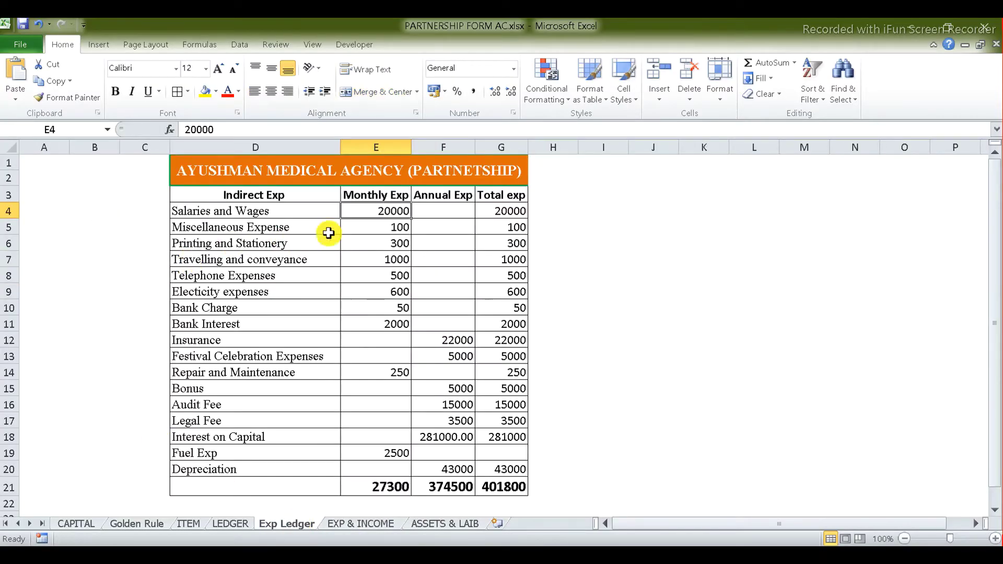
click(312, 233)
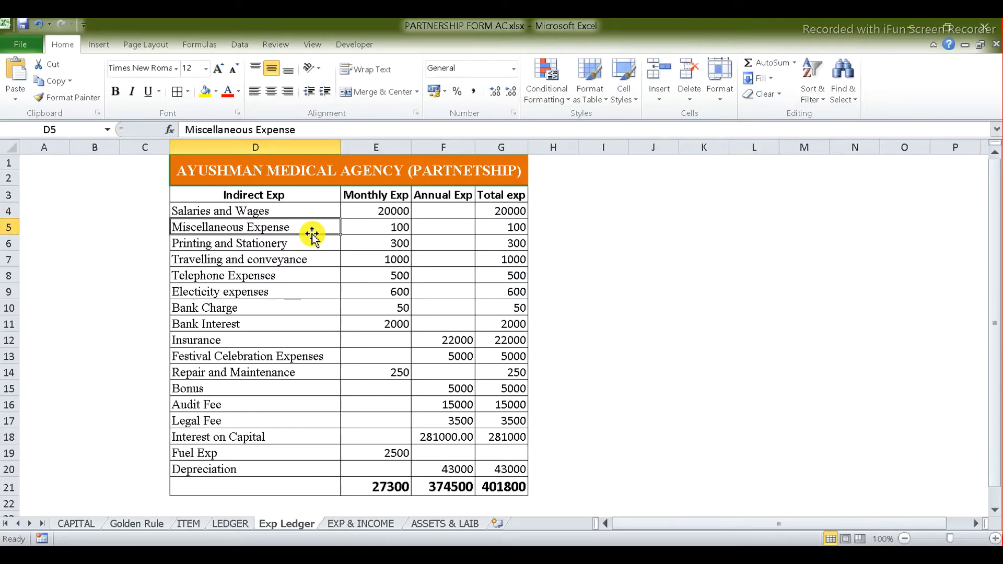
key(alt+Tab)
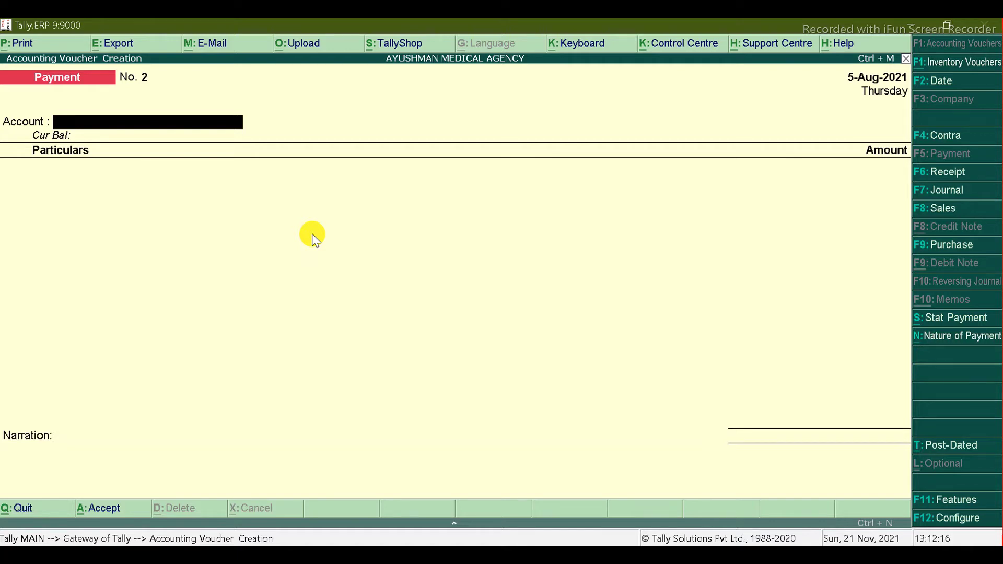
Back in Tally, date the payment voucher 31-7-2021 and choose Cash as its account
key(F2)
text(31)
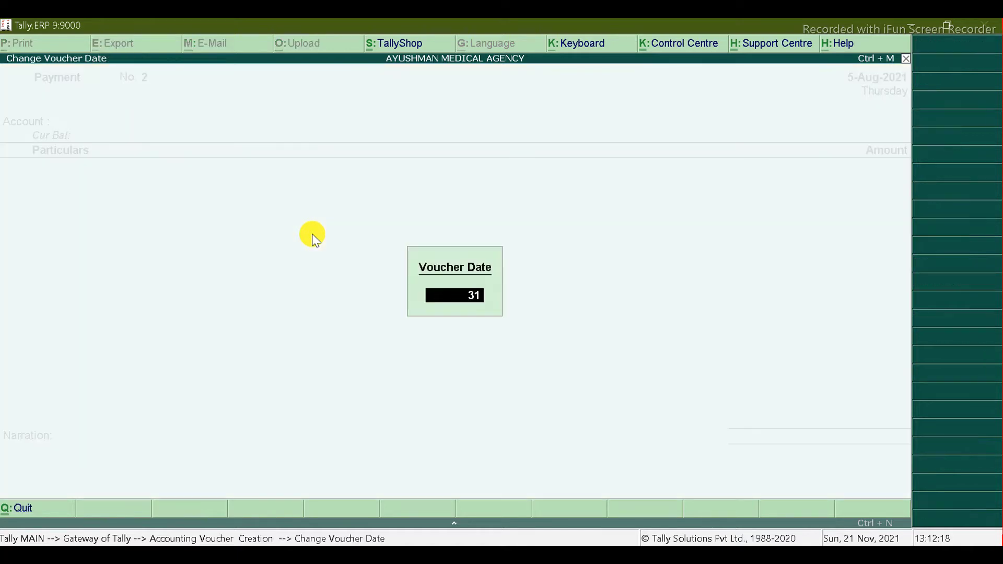
text(-7)
key(Return)
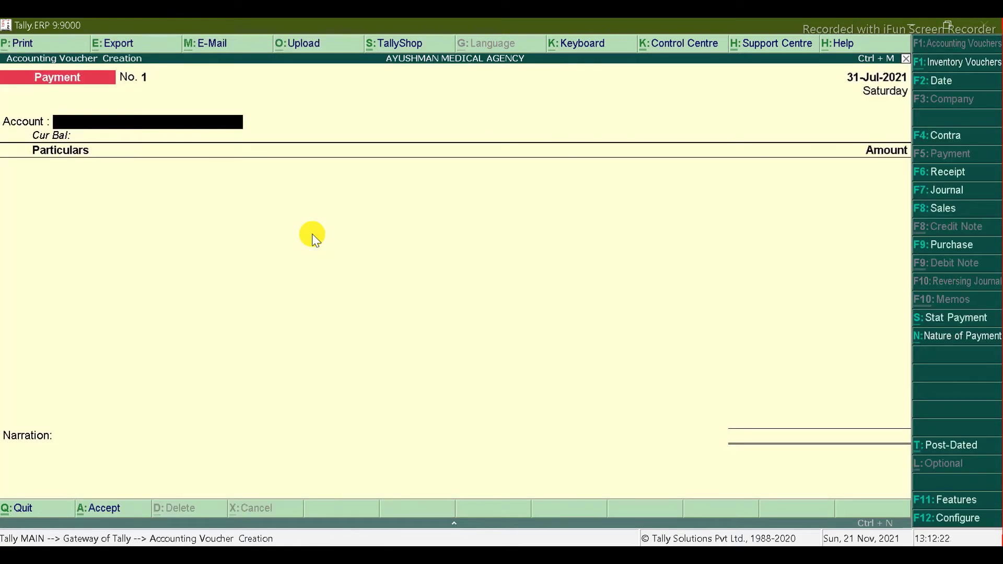
text(Cas)
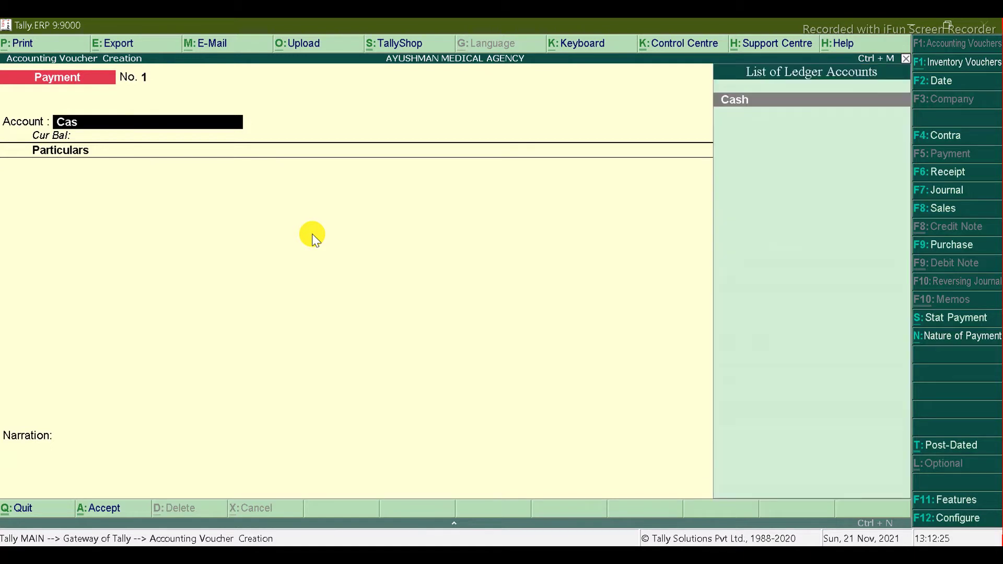
key(Return)
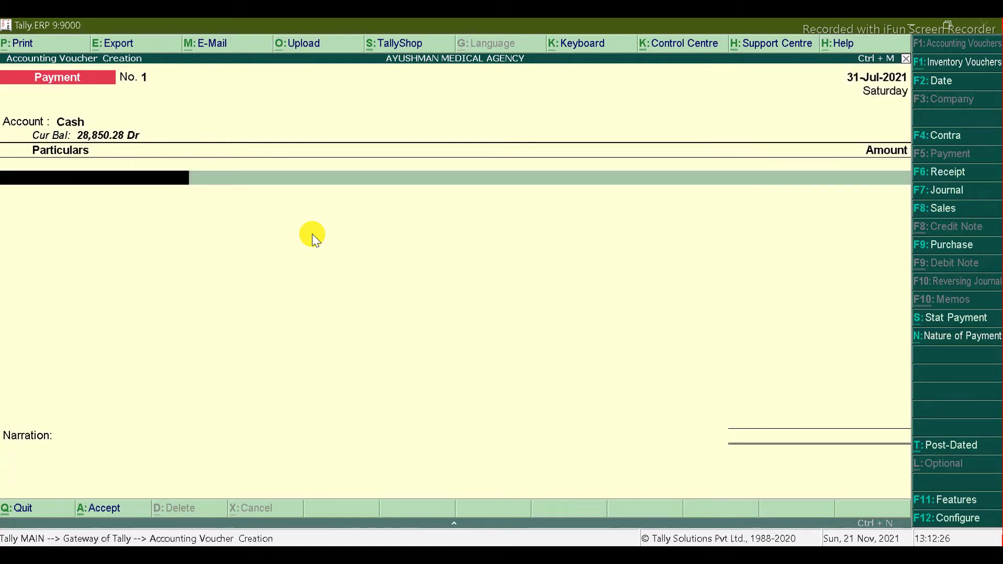
Enter Miscellaneous Expense as the payment particular with an amount of 100, checking the figure against the Excel sheet
text(Mis)
key(Return)
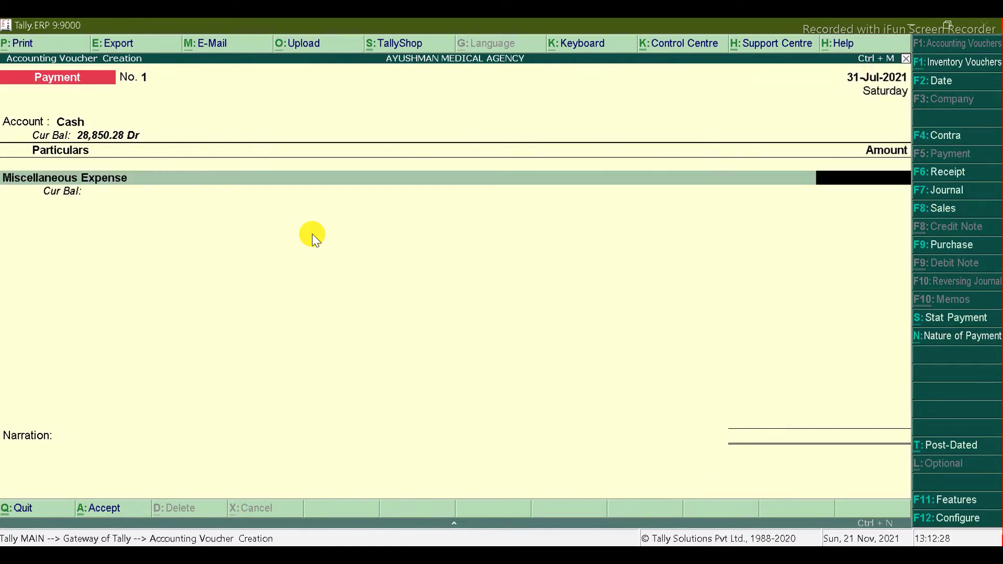
key(alt+Tab)
key(alt+Tab)
text(100)
key(Return)
Enter the narration "shop and sampu purchase for workshop" and accept the miscellaneous expense voucher
key(Return)
key(Return)
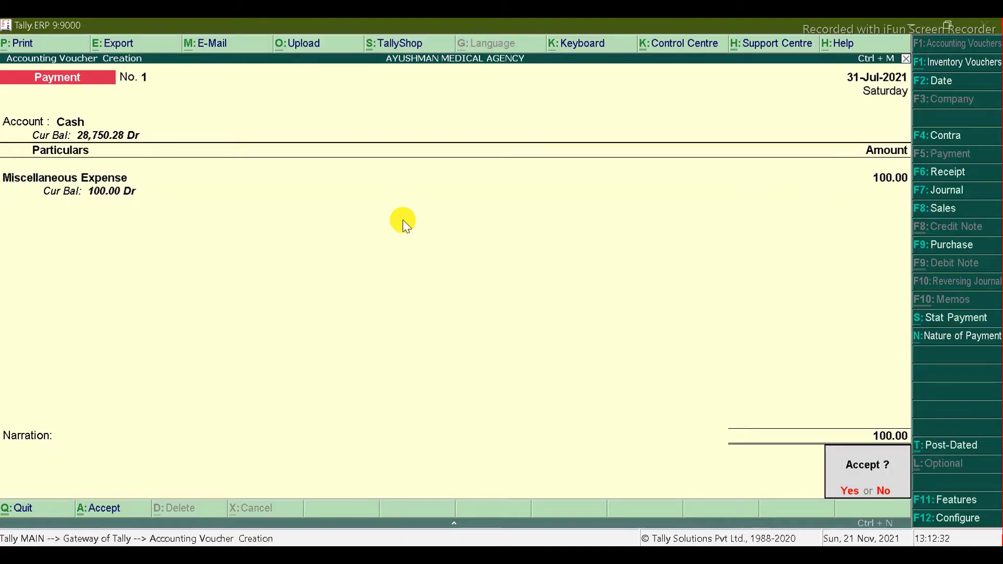
key(Escape)
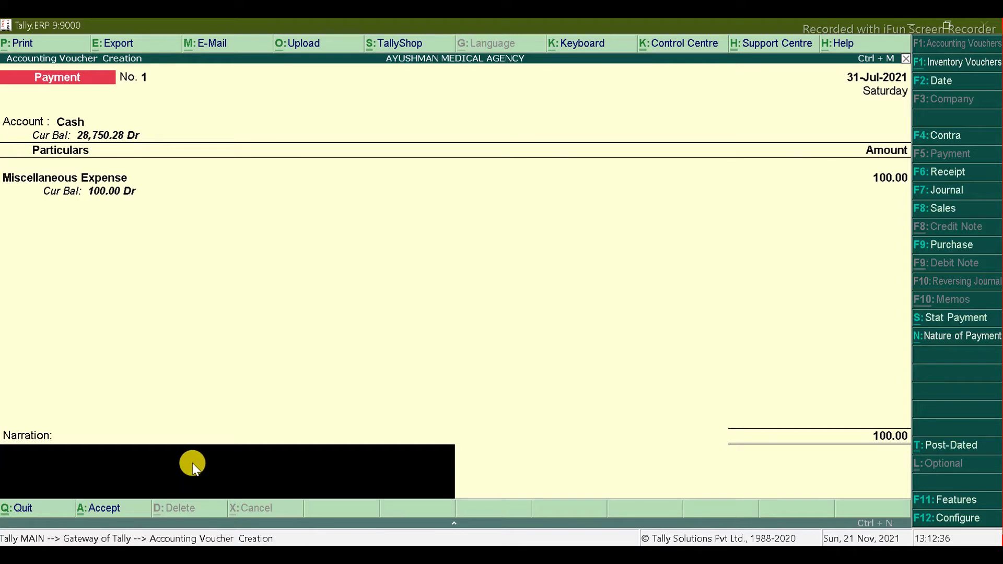
text(shop and sampu)
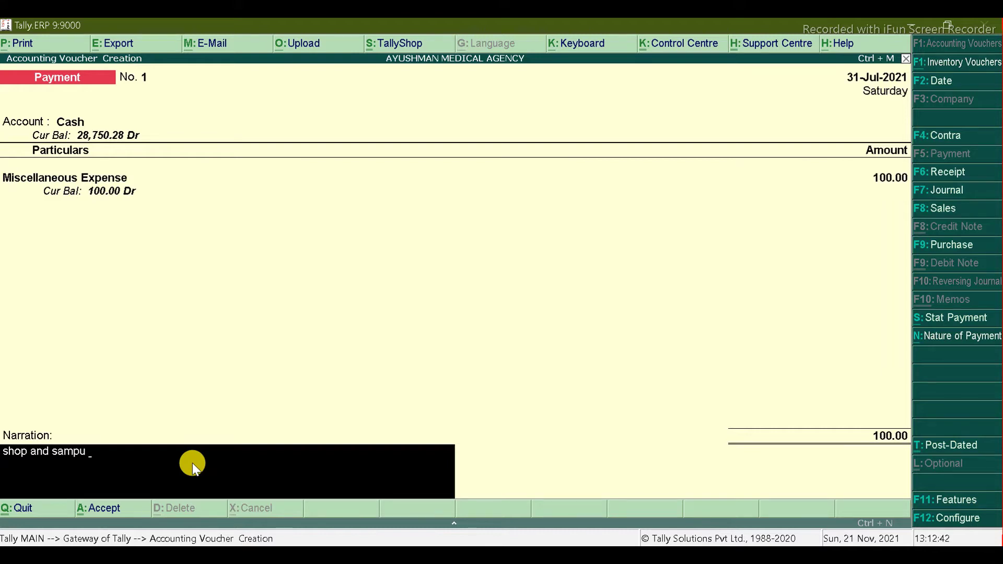
text( purchase for wo)
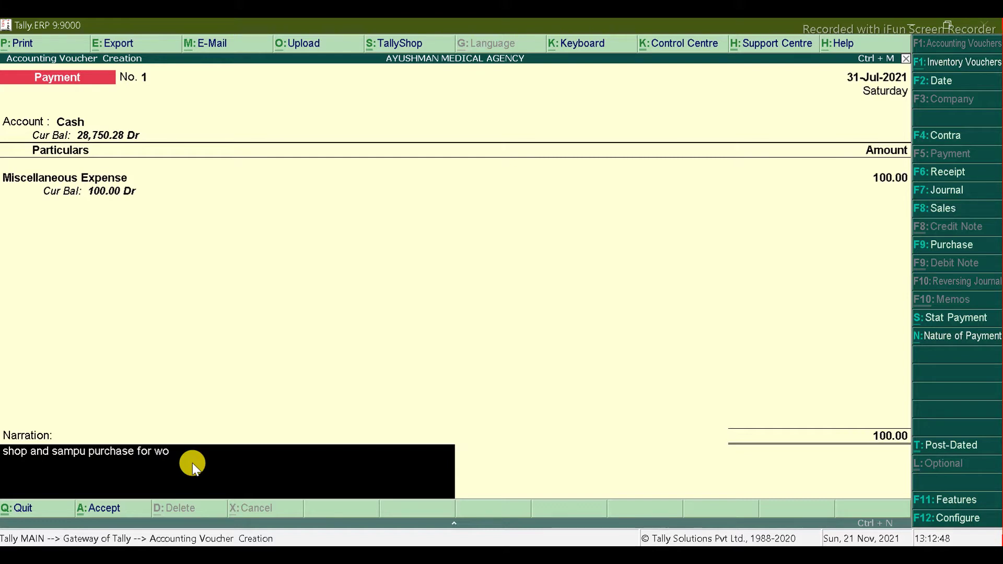
text(rkshop)
key(Return)
key(Return)
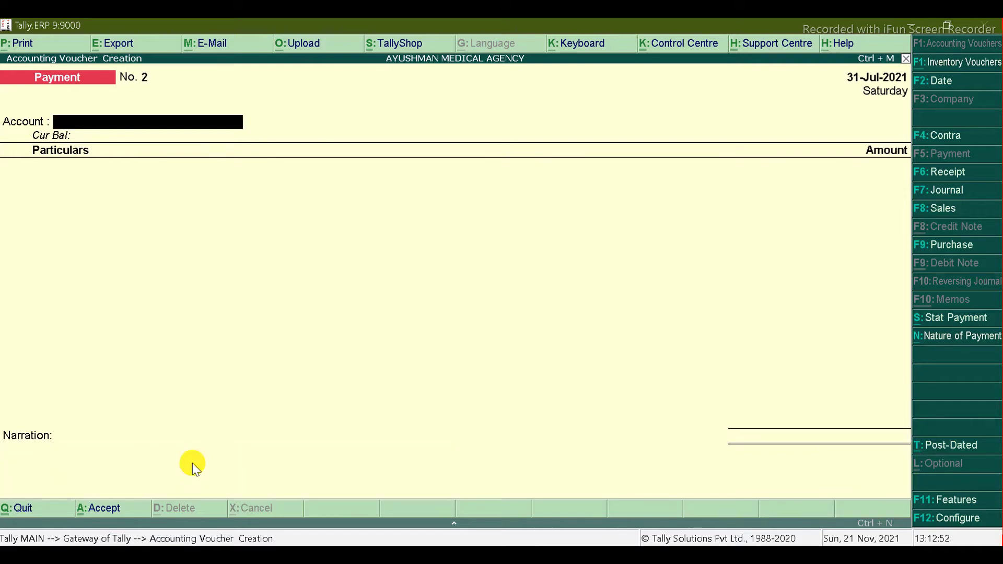
Check the Printing and Stationery row in the Excel sheet and choose Cash as the account of the new payment voucher in Tally
key(alt+Tab)
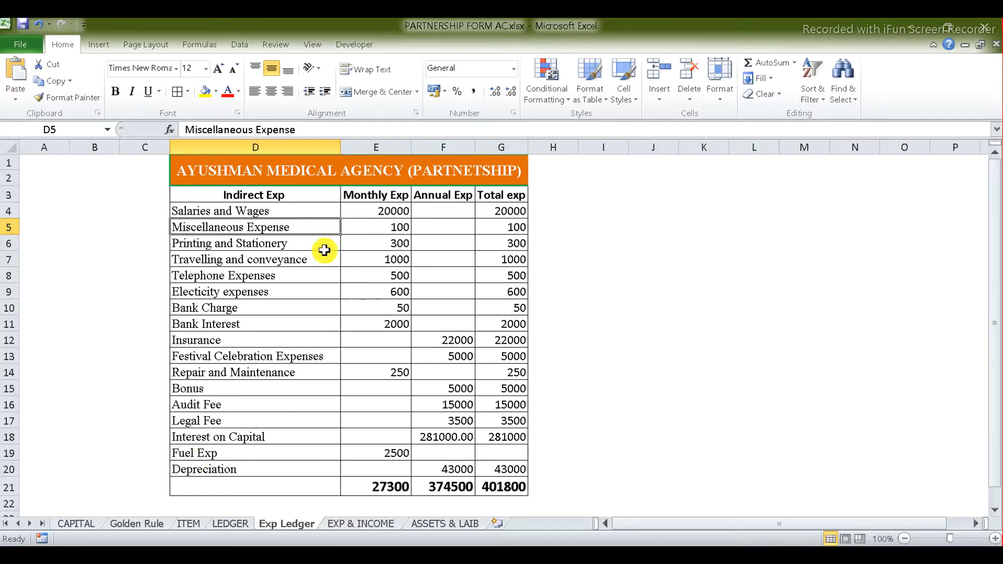
click(330, 246)
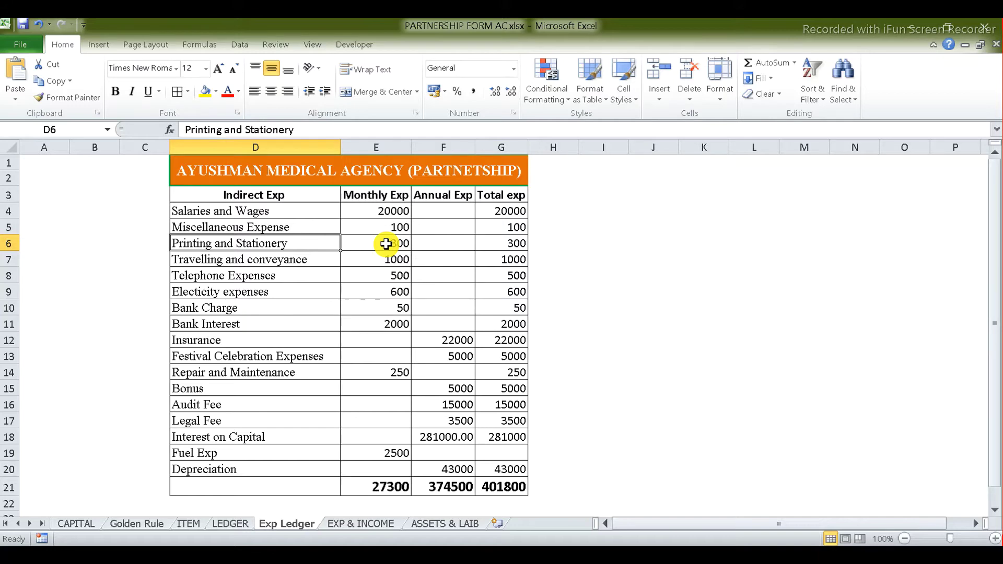
key(alt+Tab)
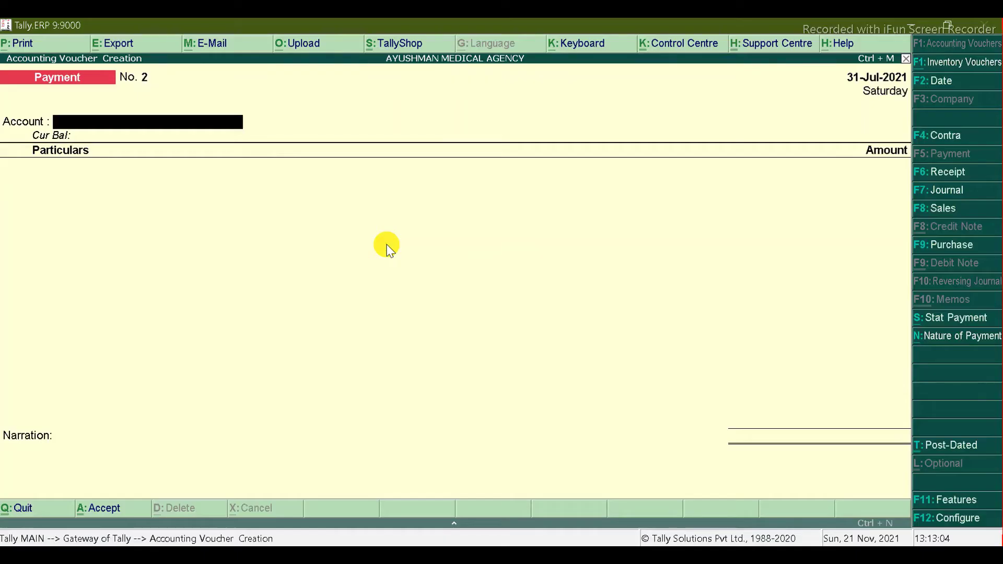
text(Cash)
key(Return)
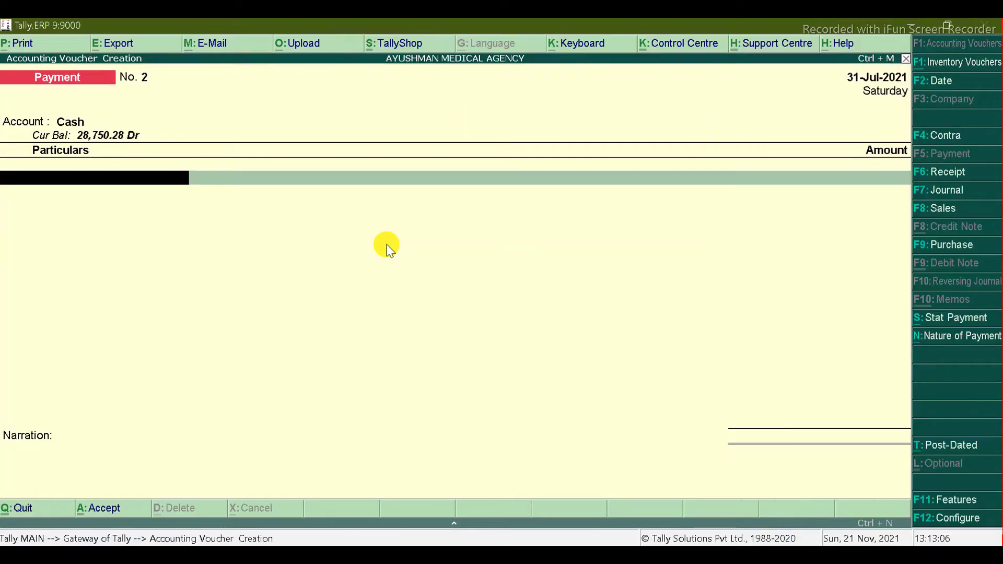
Enter Printing and Stationery as the payment particular with the monthly amount of 300 from the Excel sheet
text(Pri)
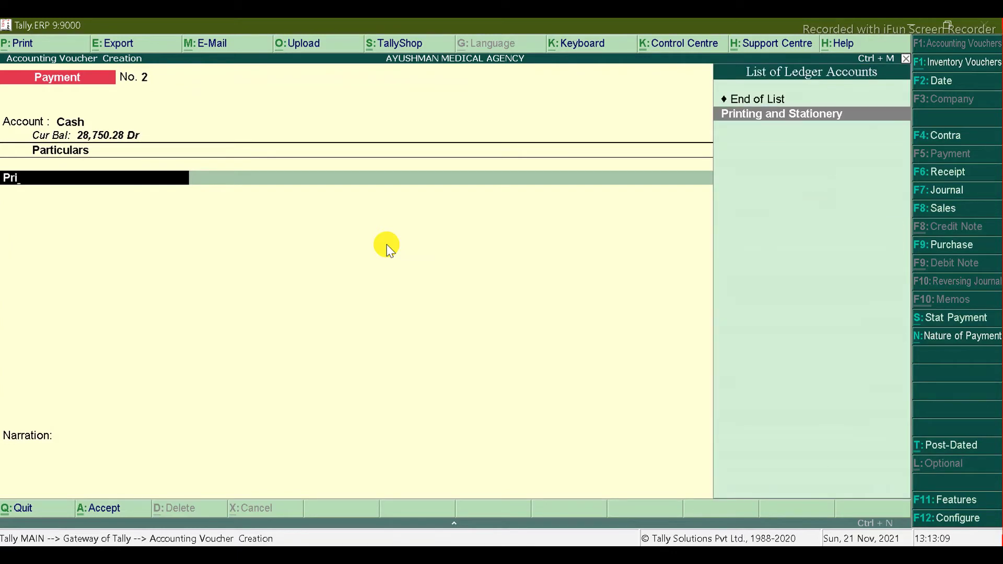
key(Return)
key(alt+Tab)
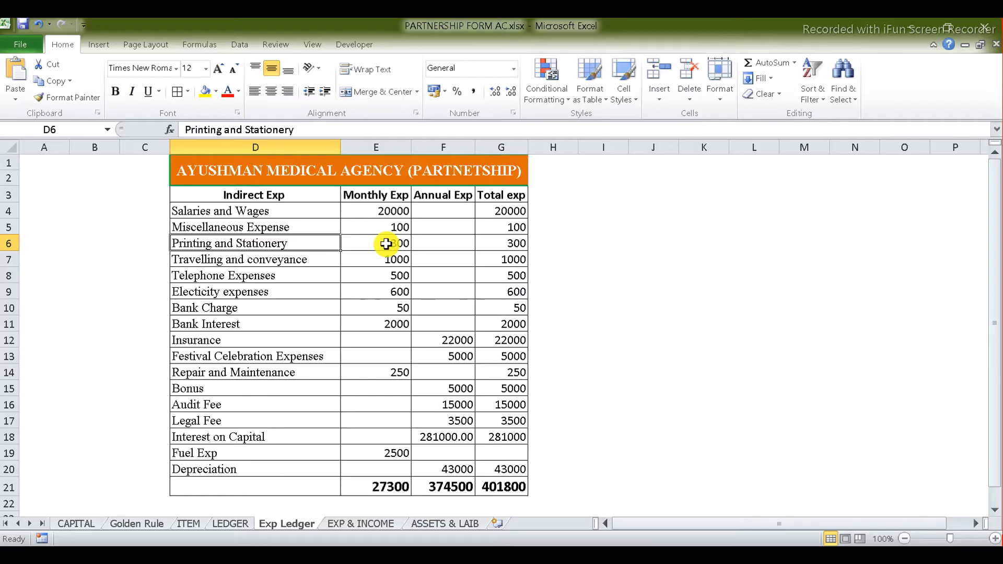
key(alt+Tab)
text(300)
key(Return)
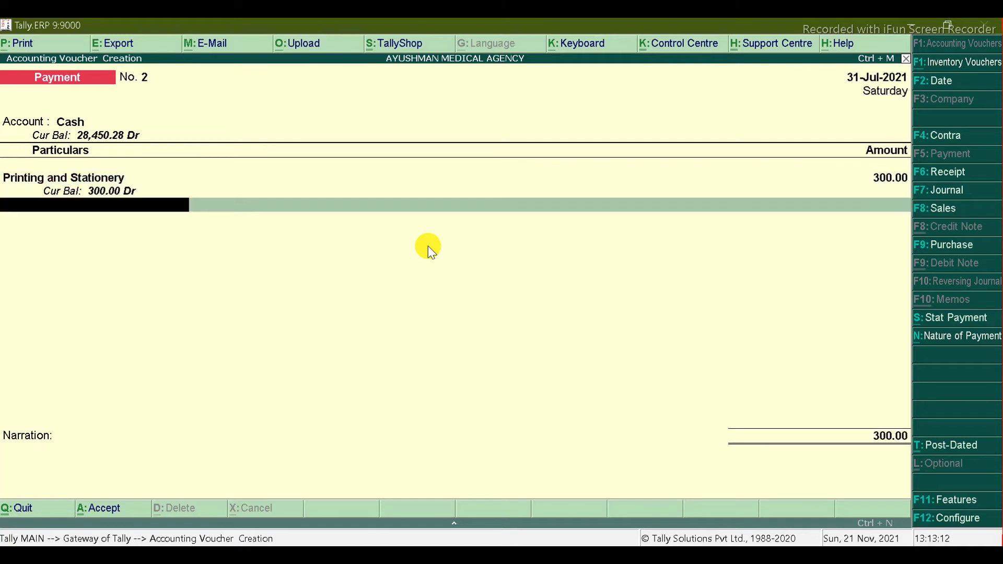
Enter a narration beginning "pen and" for the stationery payment and accept the voucher
key(Return)
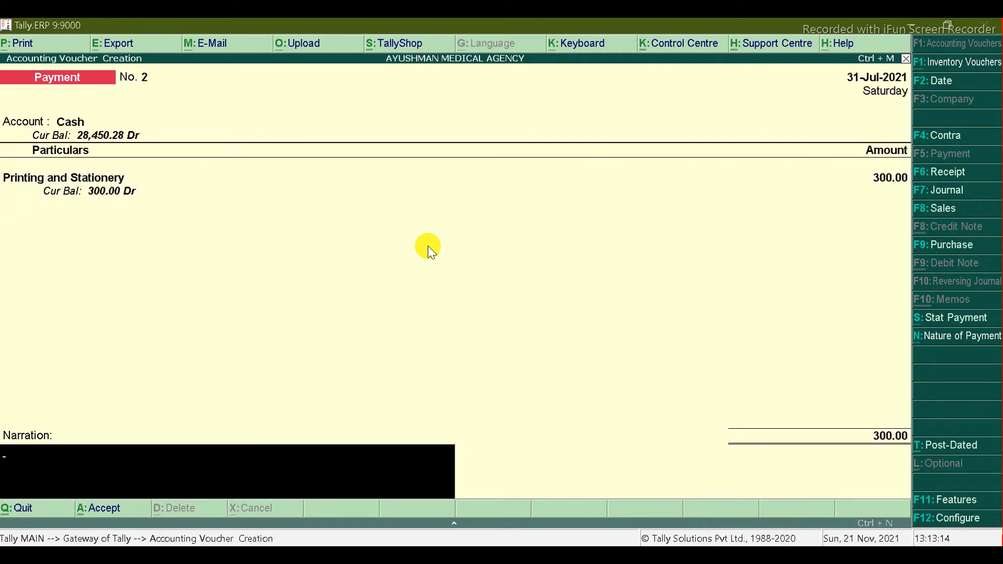
text(pen and)
key(Return)
key(Return)
Look up the monthly amount for Travelling and conveyance in the Excel sheet and return to the payment voucher in Tally
key(alt+Tab)
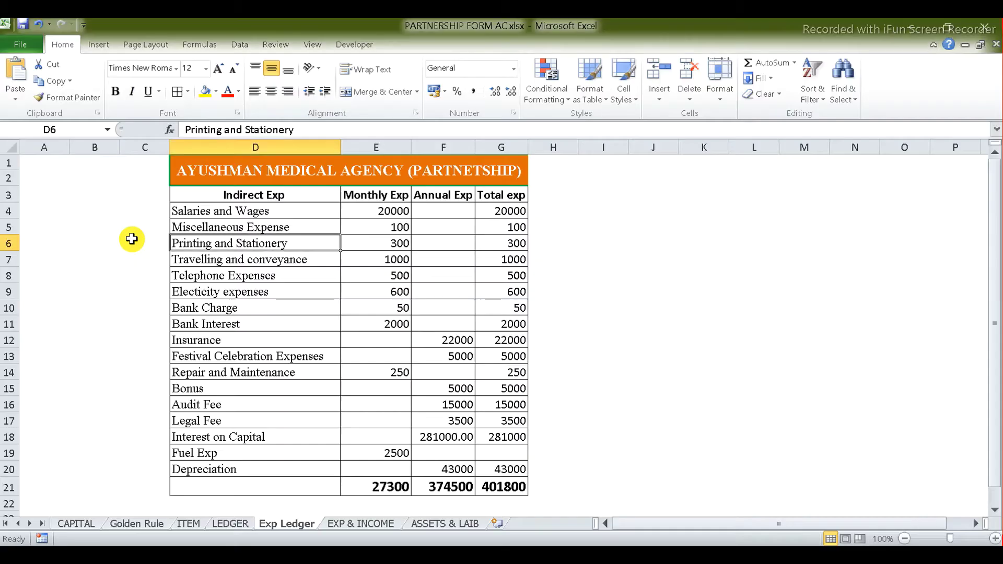
click(313, 259)
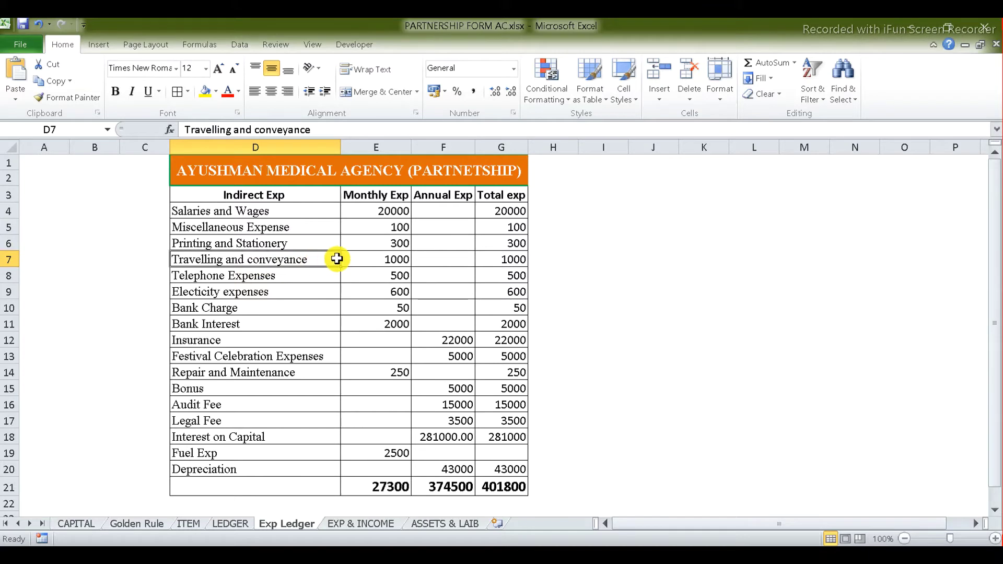
click(376, 260)
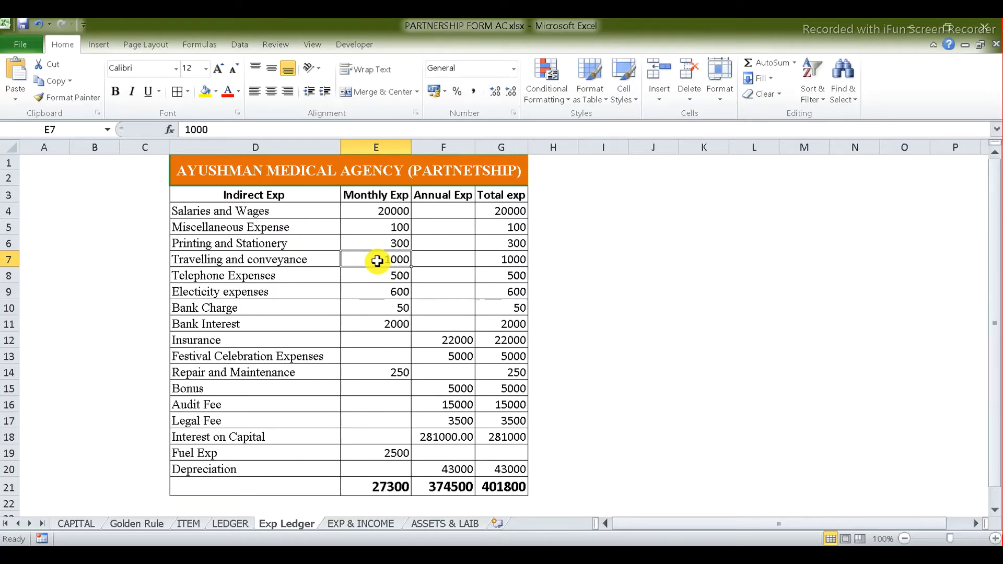
key(alt+Tab)
key(alt+Tab)
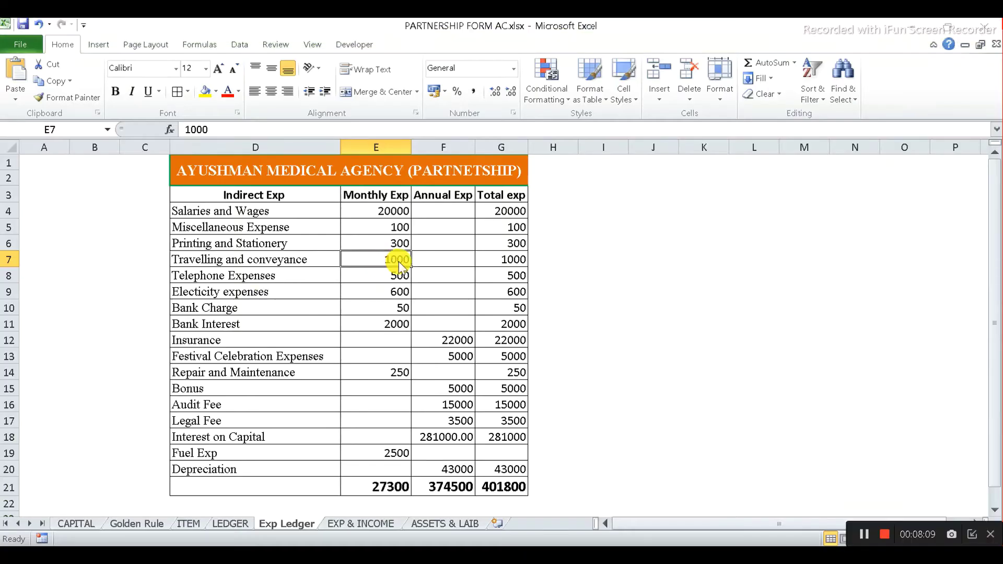
key(alt+Tab)
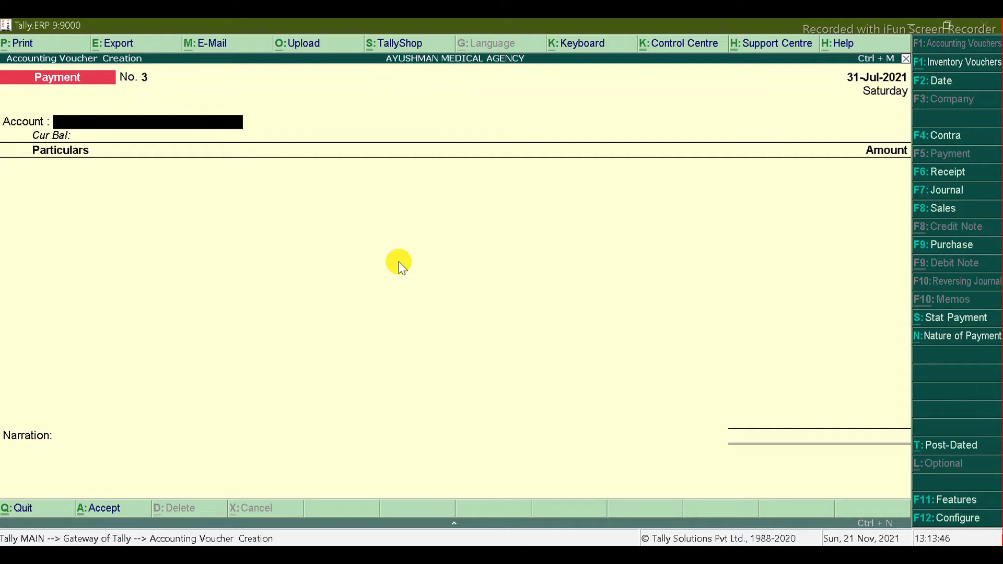
Record a cash payment of 1000 for Travelling and conveyance and accept the voucher without a narration
text(Cas)
key(Return)
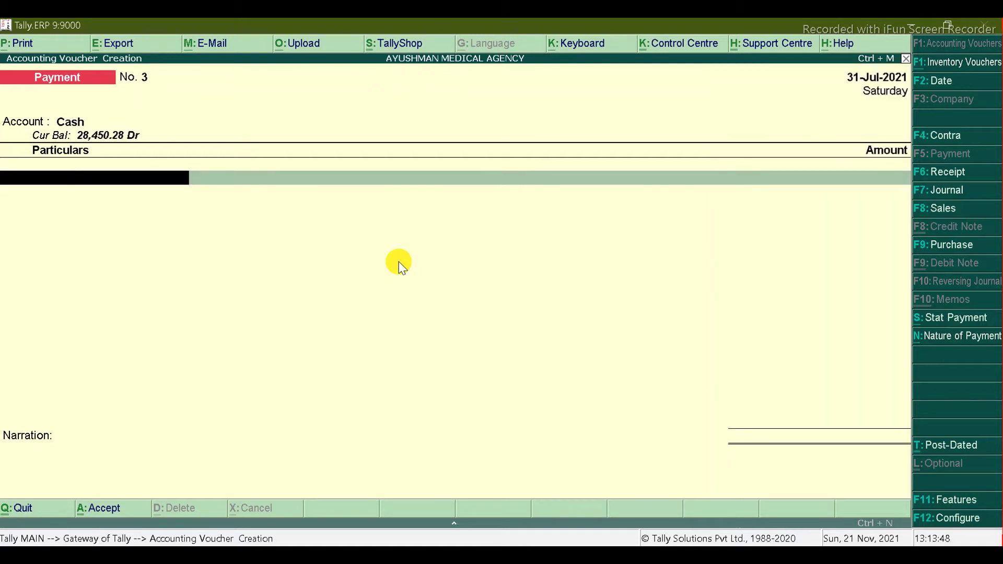
text(Tr)
key(Return)
key(alt+Tab)
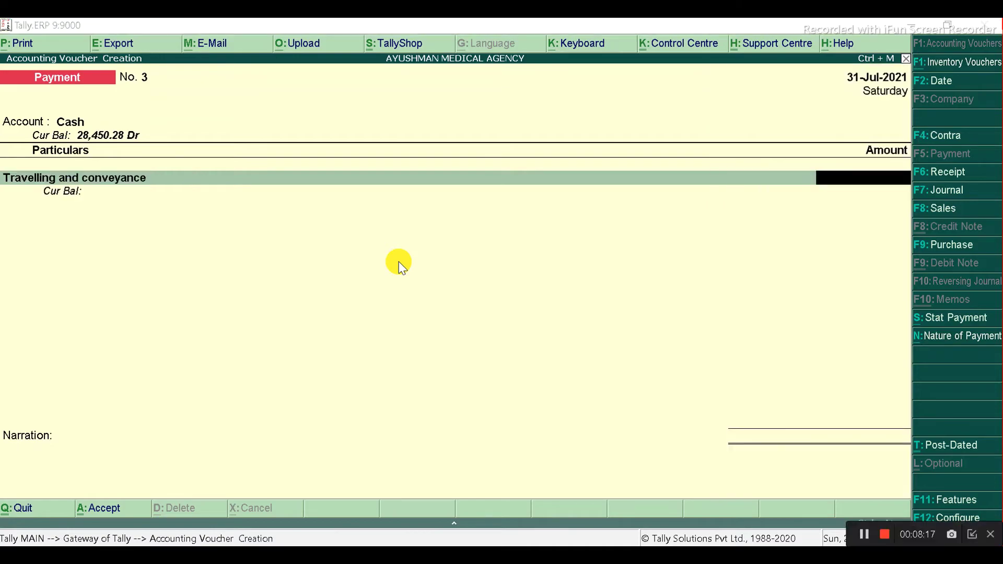
key(alt+Tab)
text(1000)
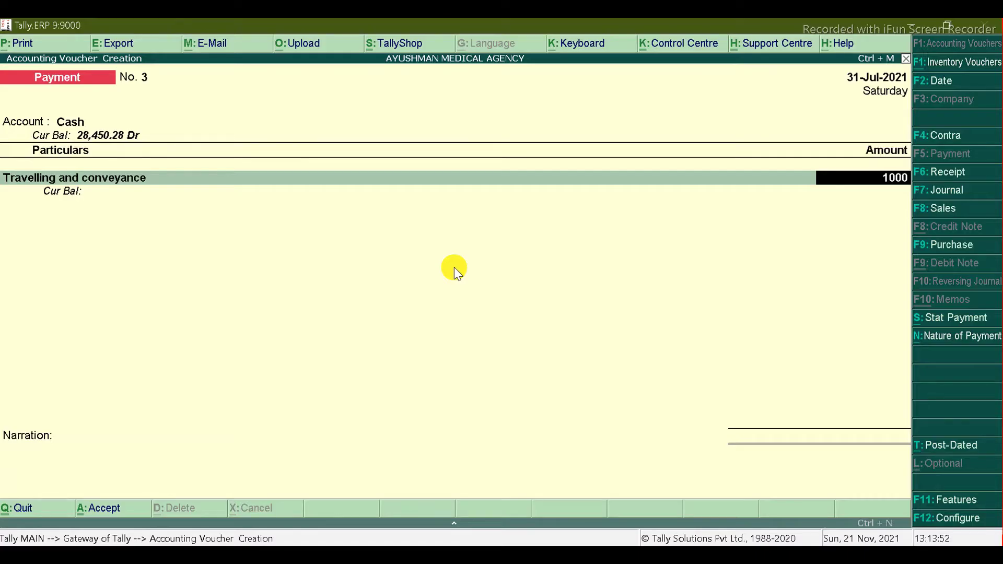
key(Return)
key(Return)
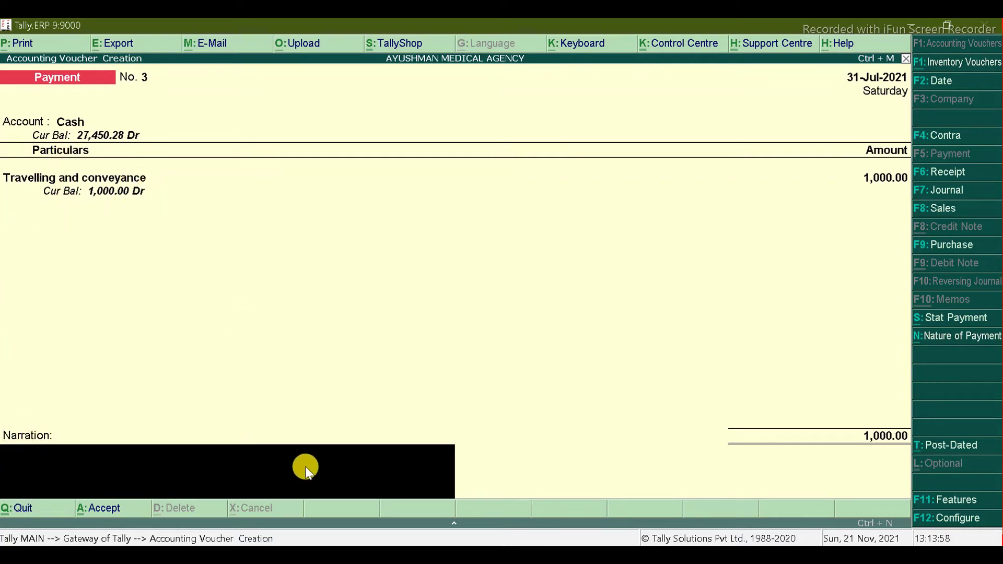
key(Return)
key(Return)
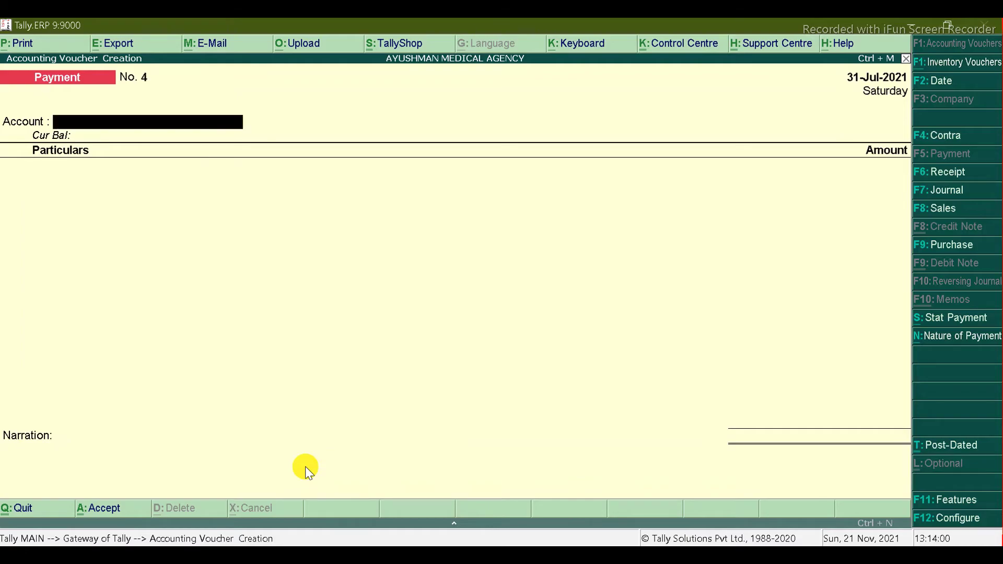
Check the Telephone Expenses row in the Excel sheet and choose Cash as the account of the new payment voucher in Tally
key(alt+Tab)
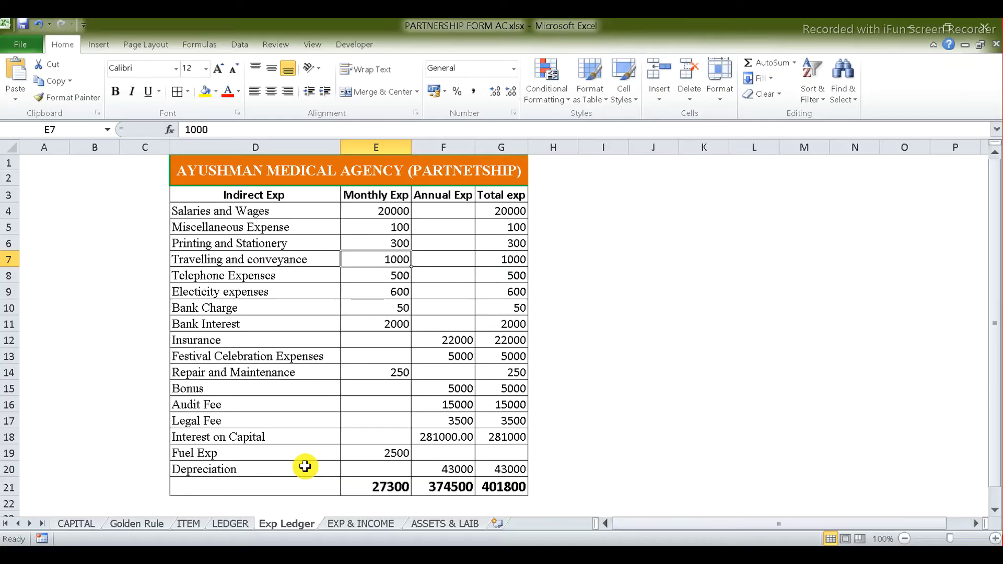
click(295, 277)
key(alt+Tab)
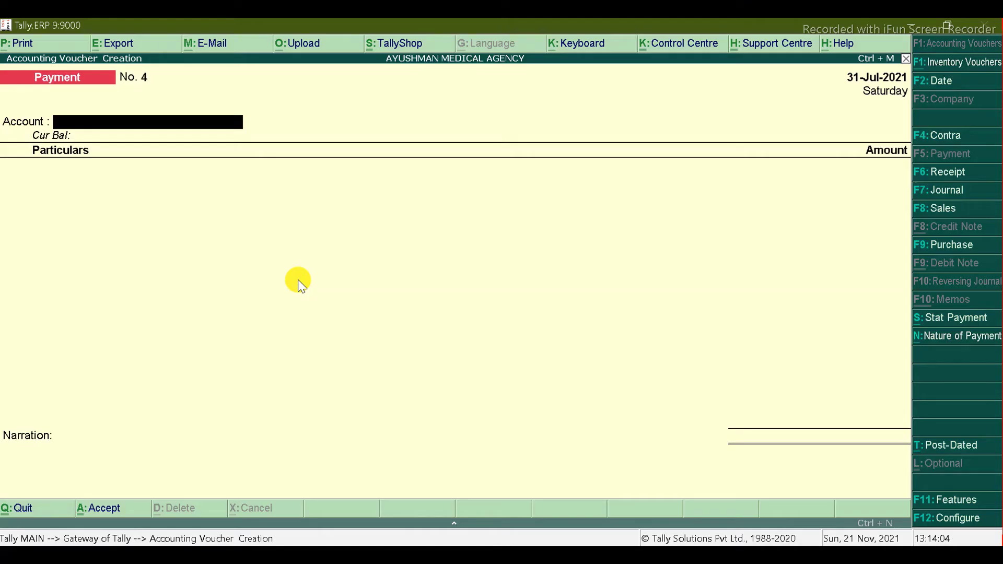
text(cash)
key(Return)
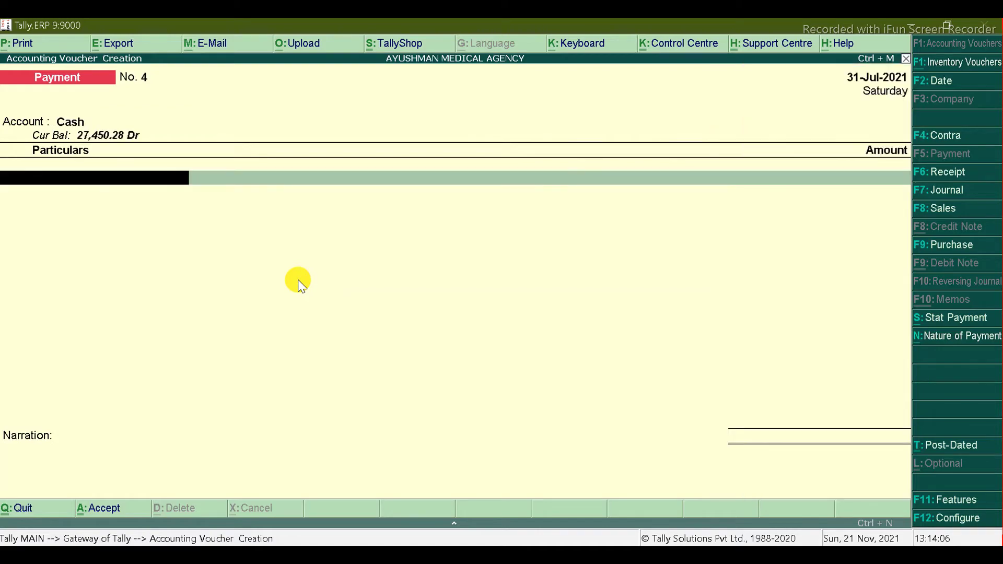
Enter Telephone Expenses as the payment particular with the monthly amount of 500 from the Excel sheet
key(alt+Tab)
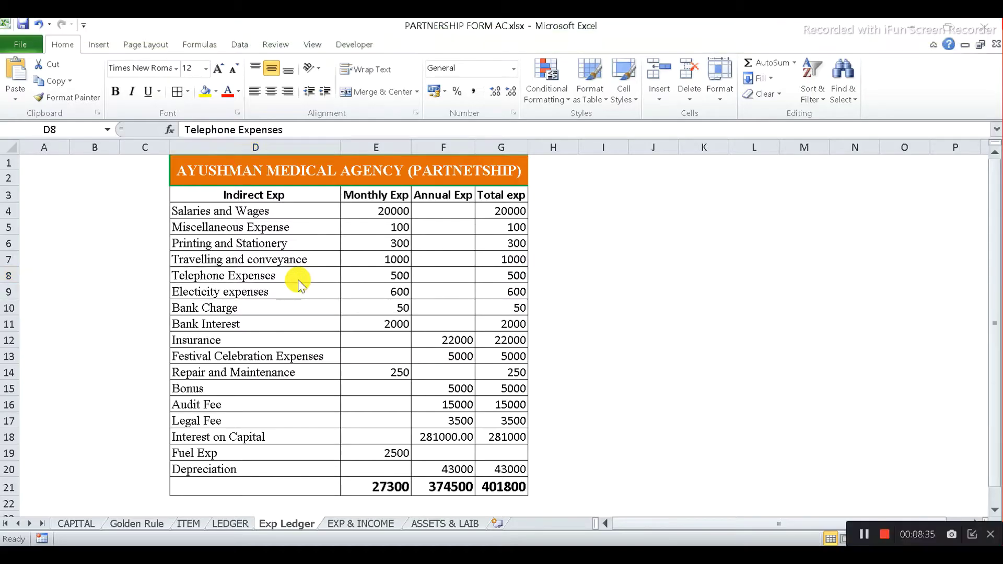
key(alt+Tab)
text(te)
key(Return)
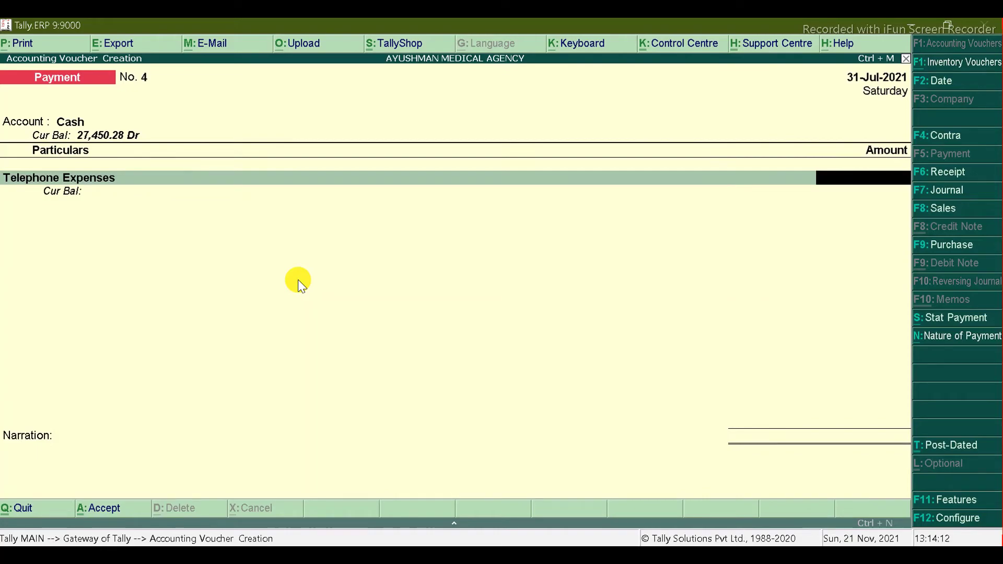
key(alt+Tab)
key(alt+Tab)
text(500)
key(Return)
key(Return)
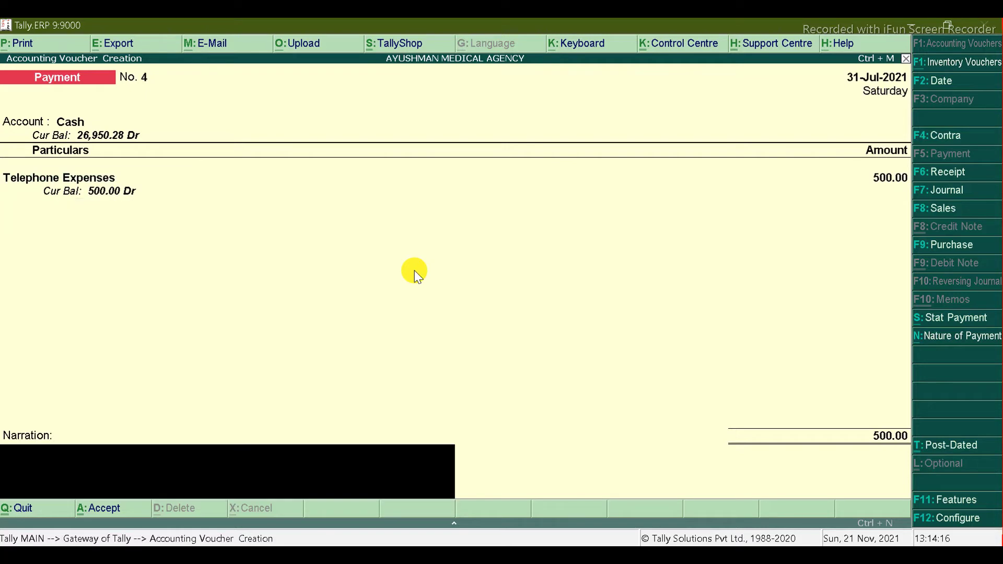
Enter the narration "mob rech" for the telephone payment and accept the voucher
text(mob rech)
key(Return)
key(Return)
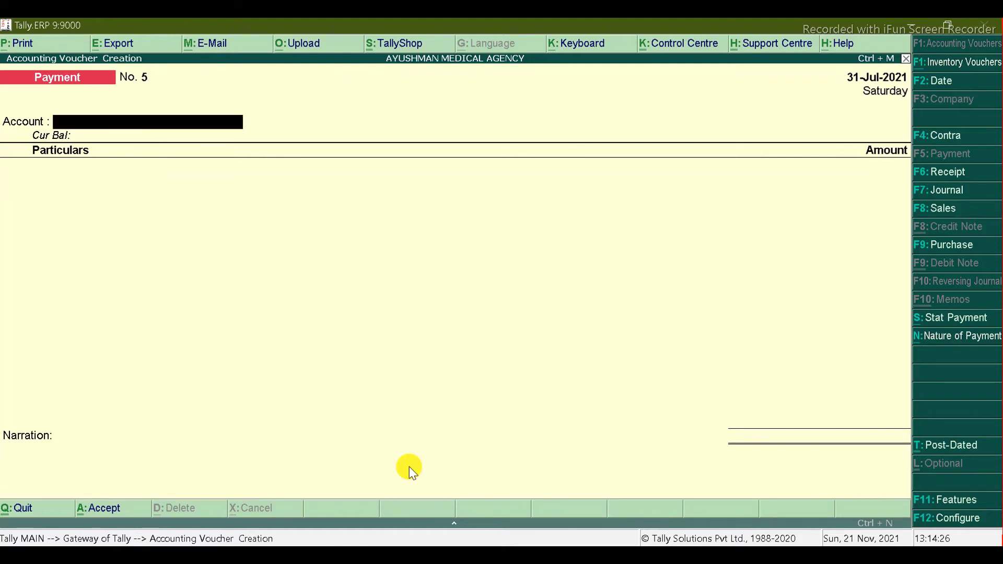
Check the electricity expenses row in the Excel sheet and change the new voucher in Tally to a journal voucher
key(alt+Tab)
key(Down)
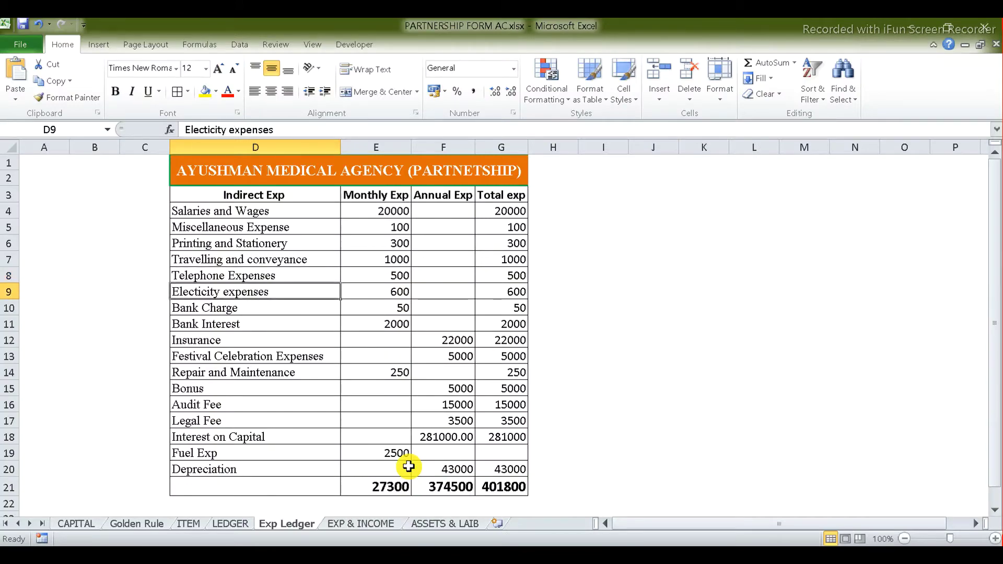
key(alt+Tab)
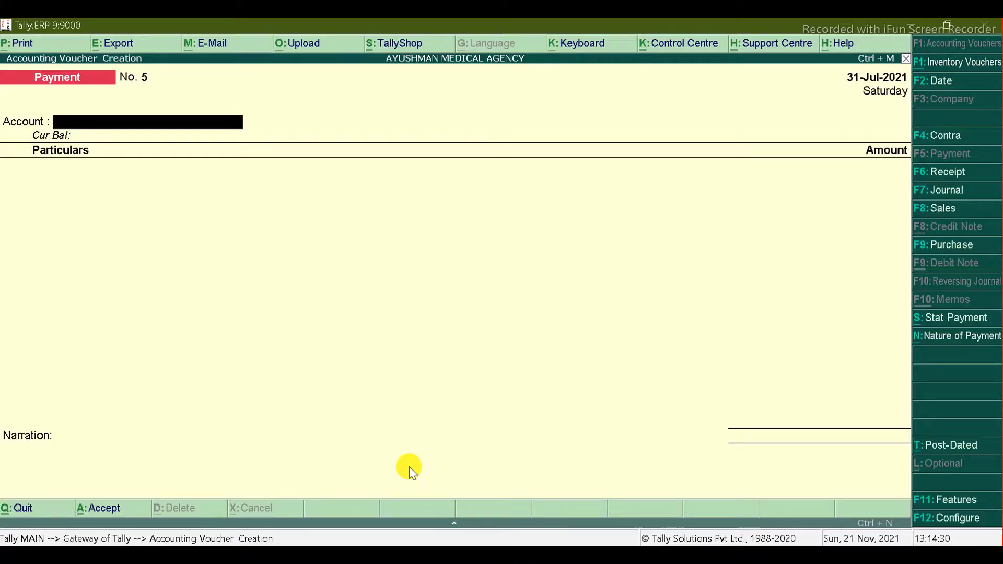
click(948, 187)
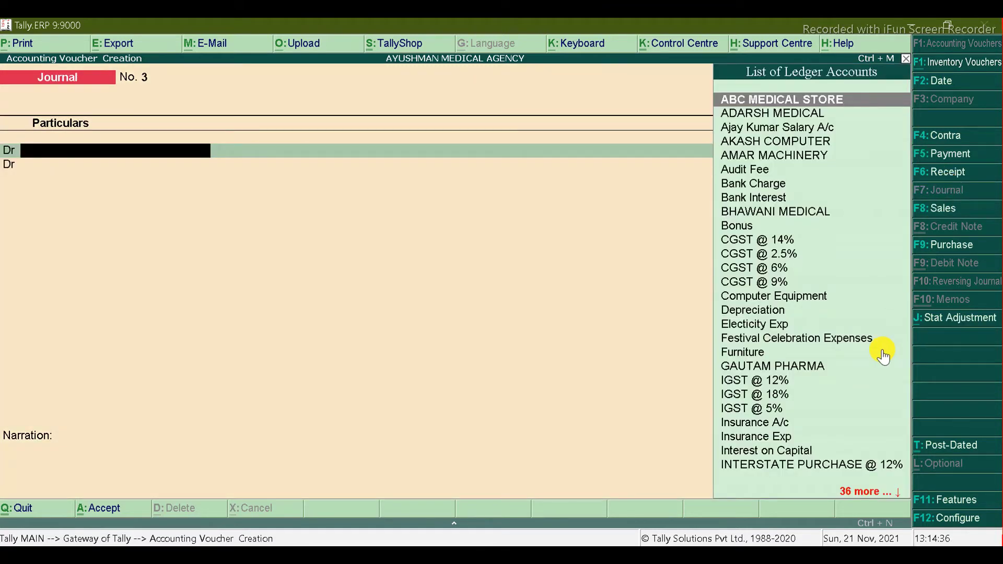
Debit the Electicity Exp ledger in the journal with the monthly amount of 600 from the Excel sheet
text(E)
key(Return)
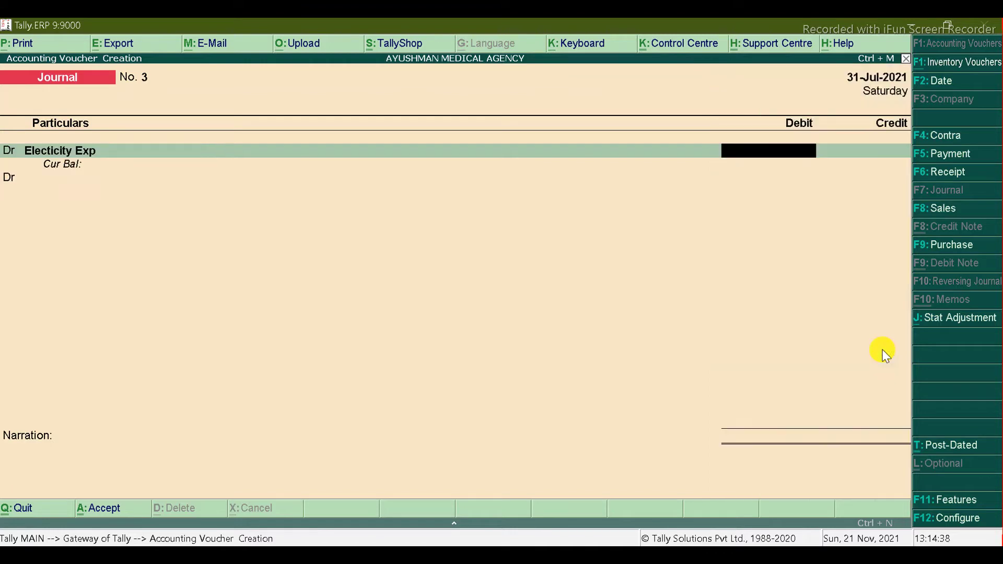
key(alt+Tab)
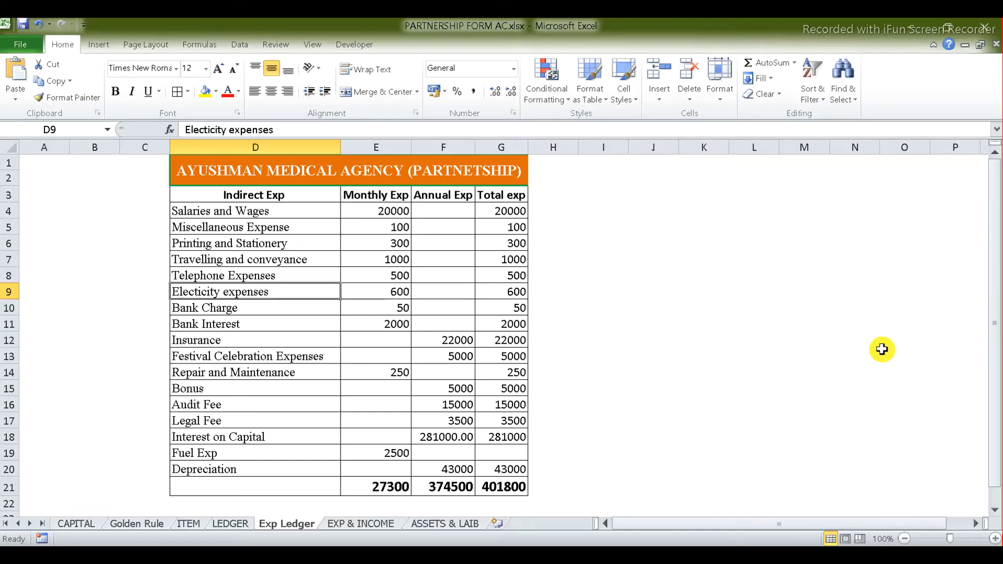
key(alt+Tab)
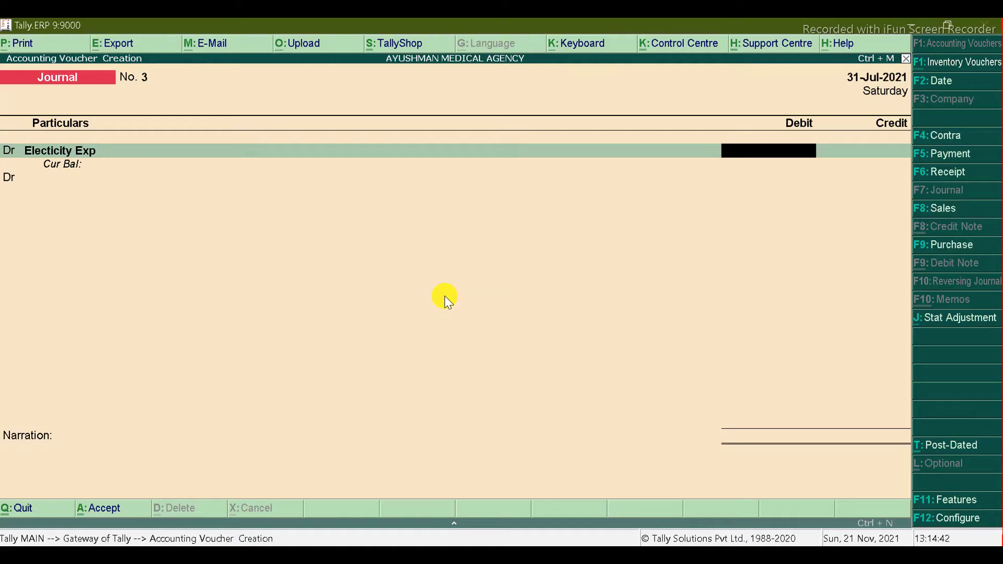
text(600)
key(Return)
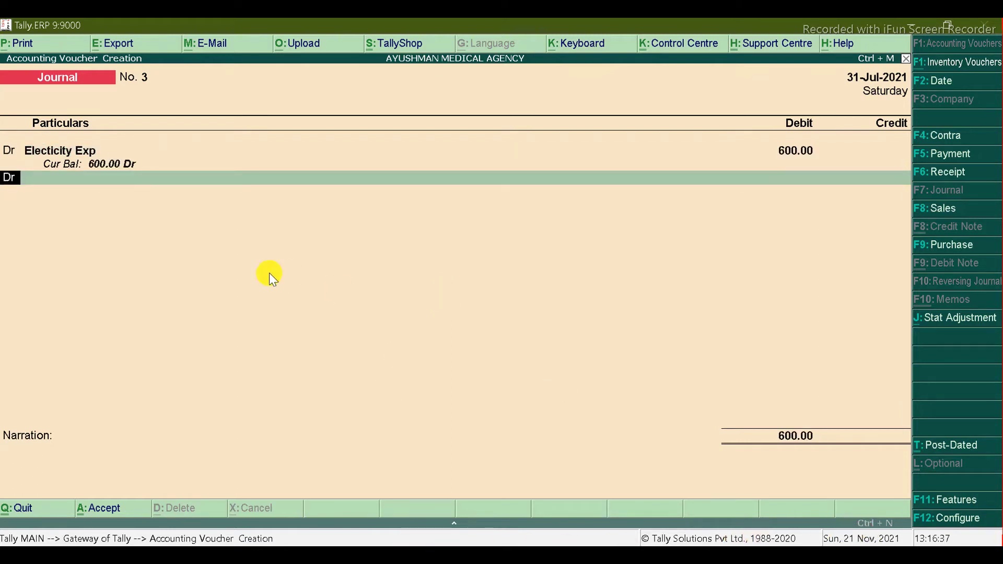
Credit NORTH BIHAR POWER DISTRIBUTION COMPANY LTD with 600 in the electricity journal
text(c)
key(Return)
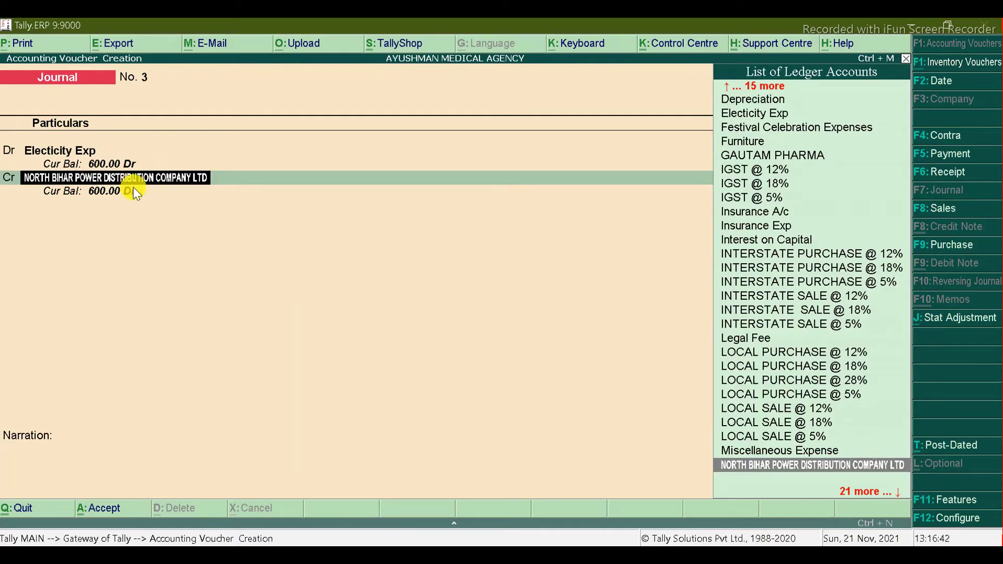
key(Return)
key(Return)
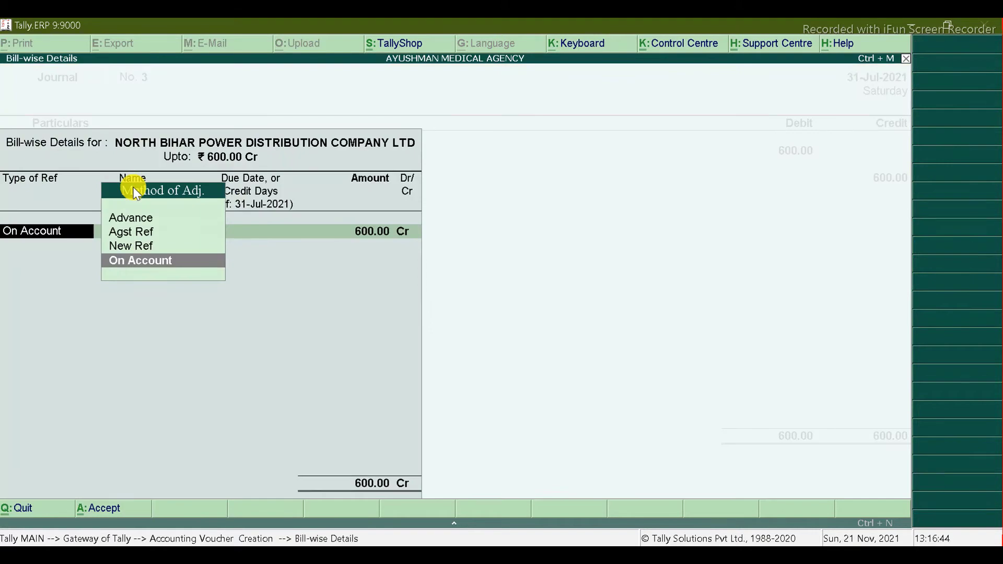
Set the power company's bill-wise details to New Ref 3 for 600 Cr and finish the journal's ledger entries
key(Up)
key(Return)
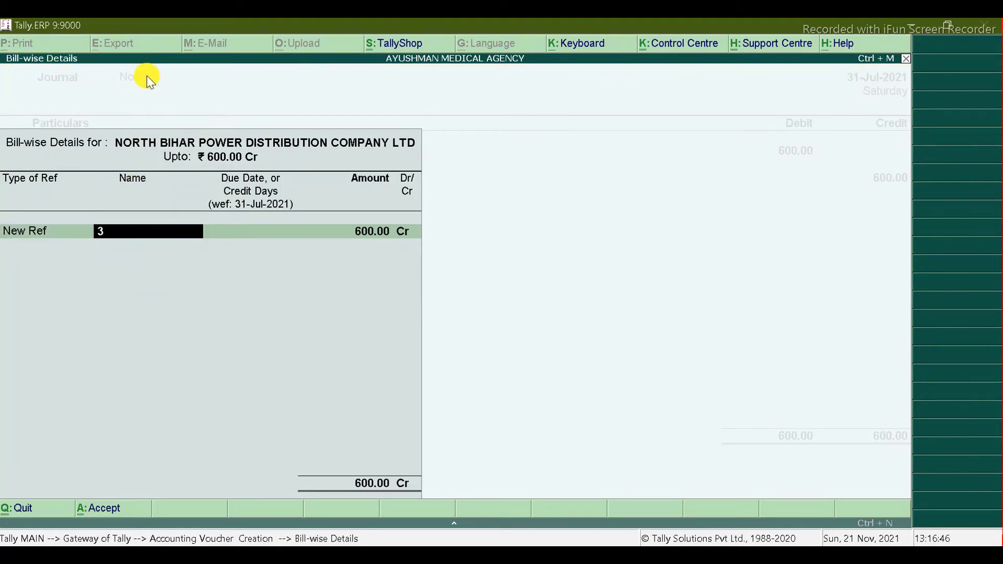
key(Return)
key(Return)
key(Return)
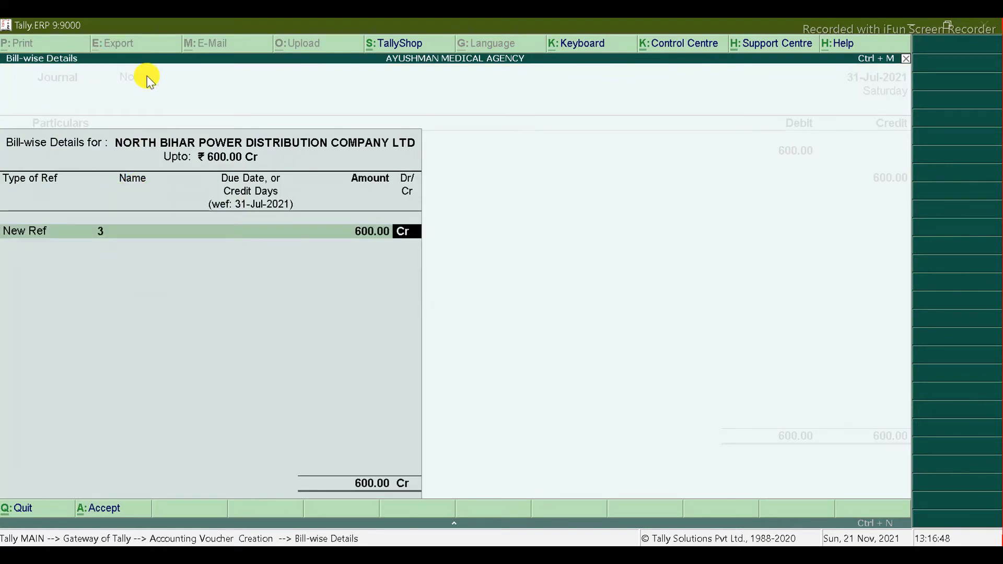
key(Return)
key(Return)
key(Return)
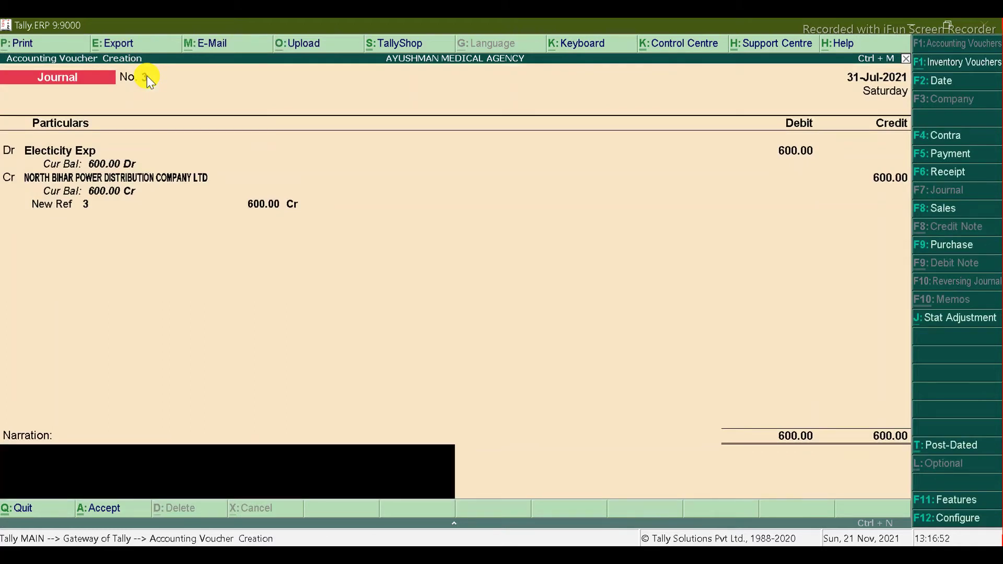
Enter the narration "elec bill of the month of july 2021" and accept the electricity journal
text(elec bill of the)
click(866, 537)
text(month)
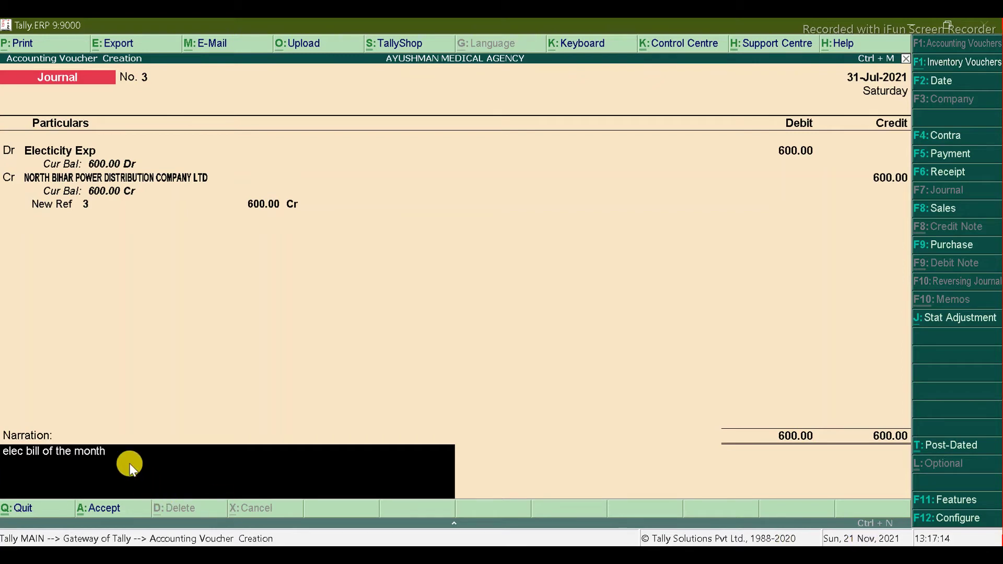
text( of july 2021)
key(Return)
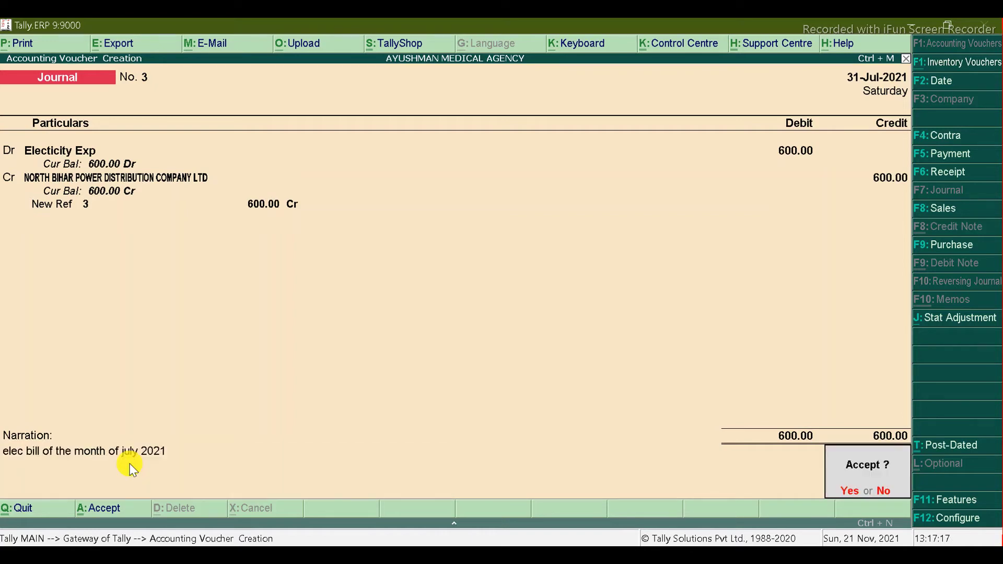
key(Return)
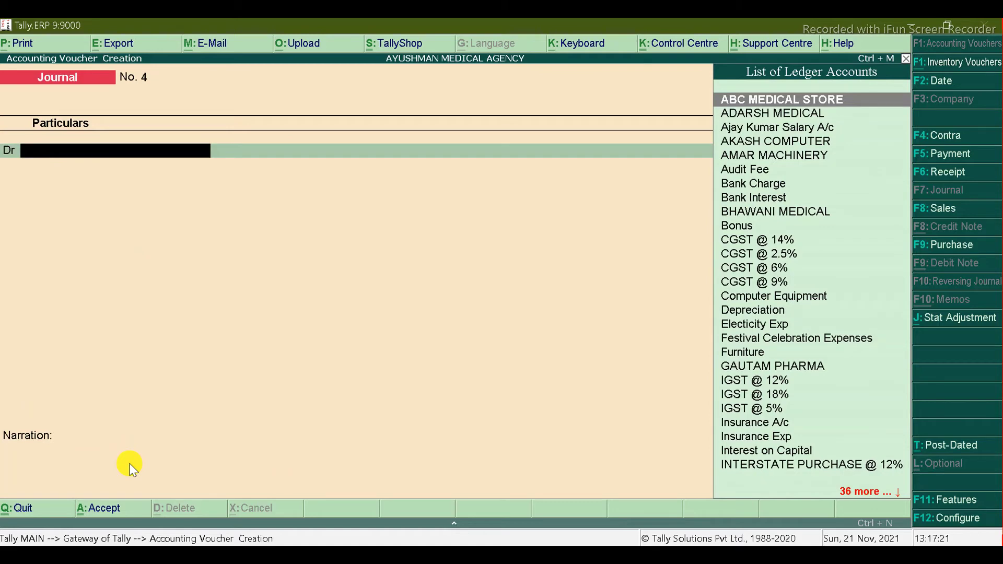
Drill down from the Profit & Loss A/c through Indirect Expenses to the monthly summary of Electicity Exp
key(Escape)
key(p)
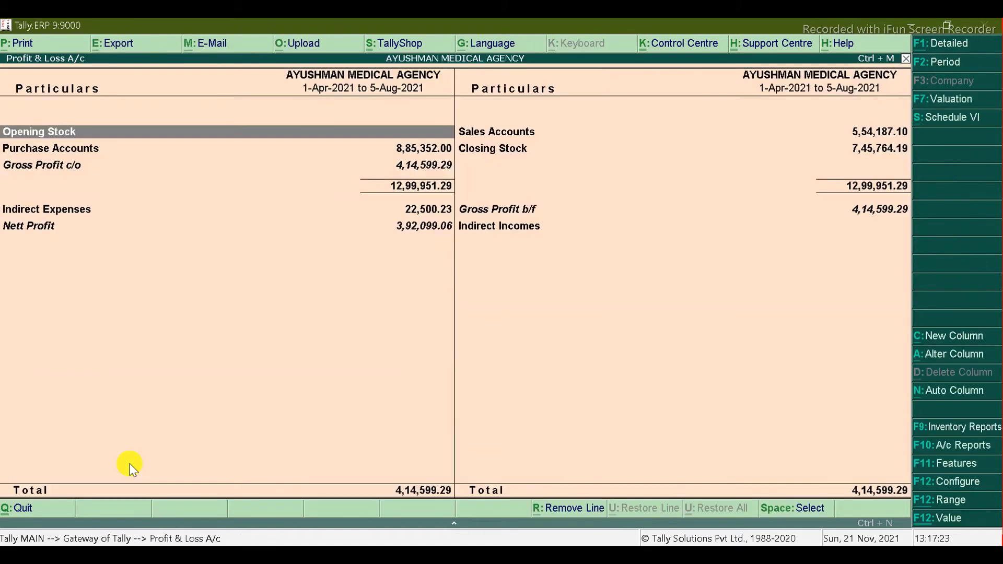
key(Down)
key(Down)
key(Down)
key(Return)
key(Down)
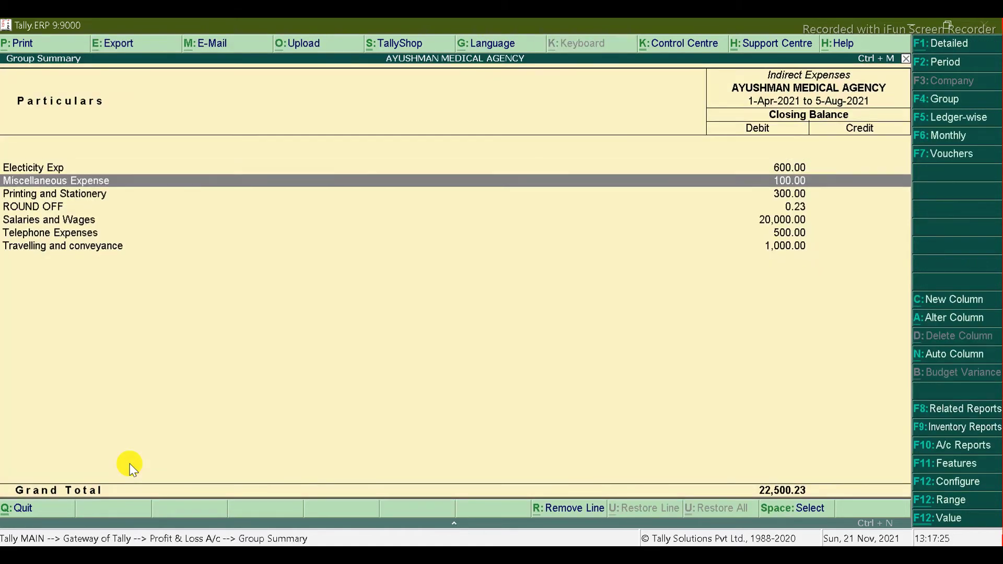
key(Down)
key(Up)
key(Up)
key(Return)
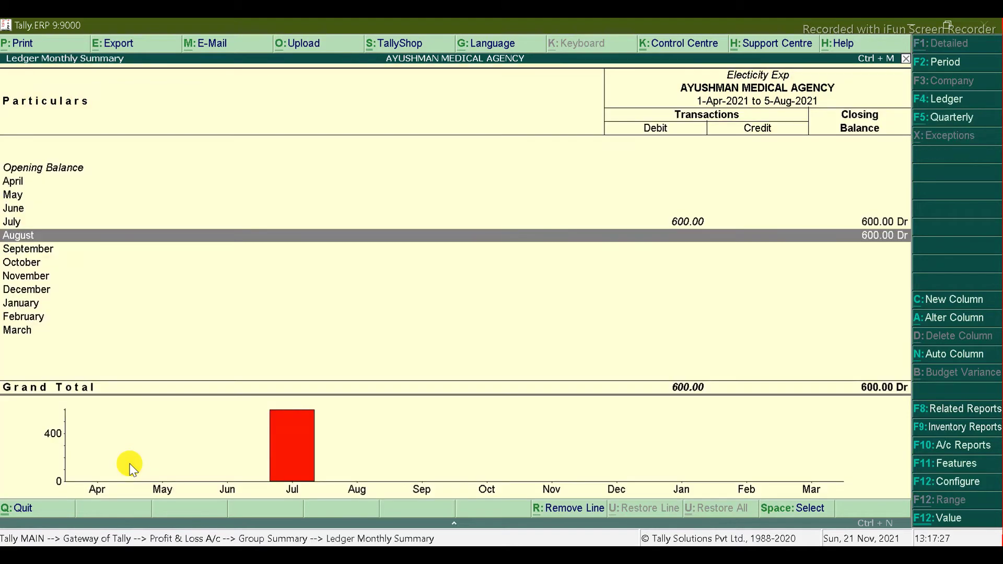
Leave the expense reports and open the ledger vouchers of NORTH BIHAR POWER DISTRIBUTION COMPANY LTD
key(Escape)
key(Escape)
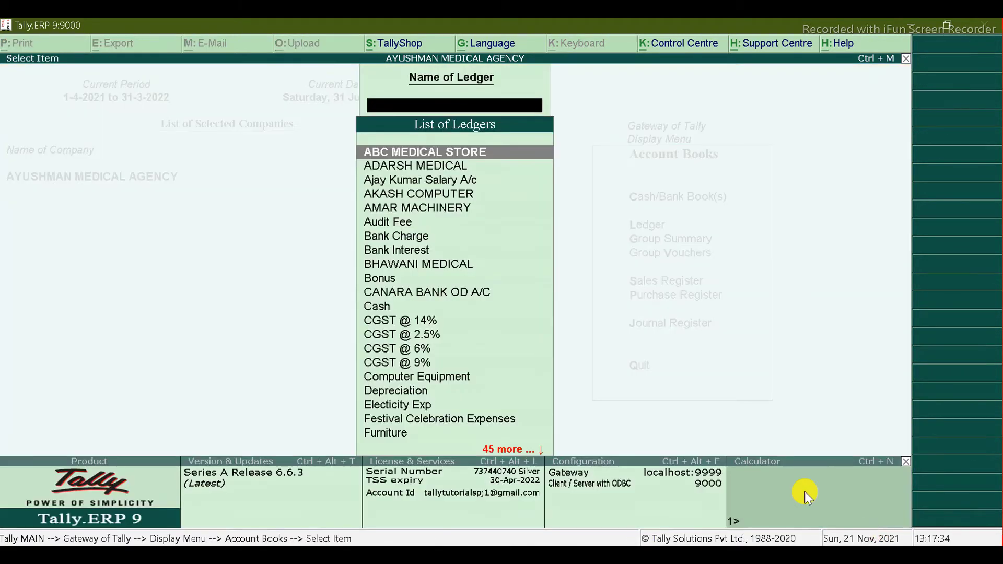
text(No)
key(Return)
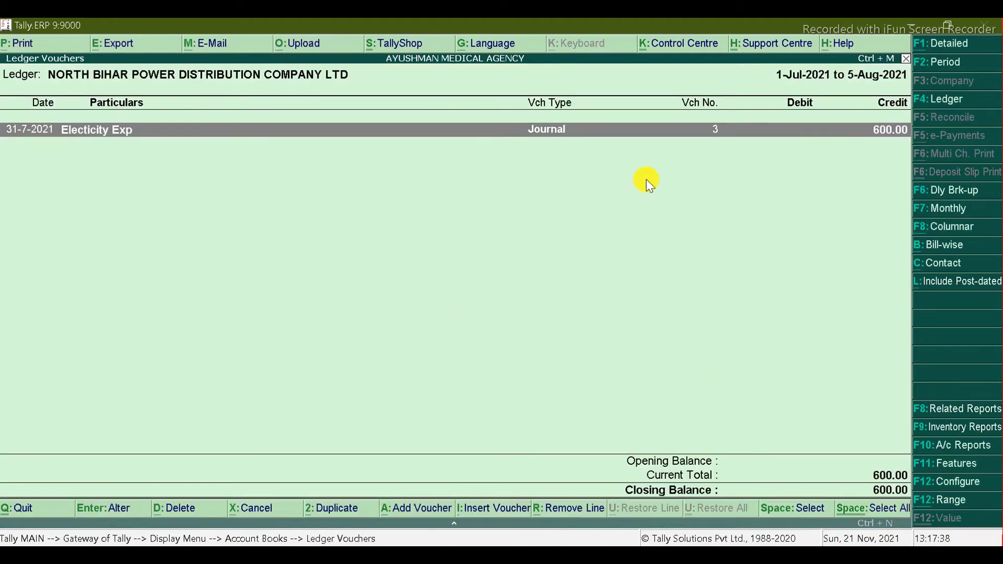
Start a payment voucher dated 1-Aug-2021 from State Bank of India to NORTH BIHAR POWER DISTRIBUTION COMPANY LTD
key(alt+a)
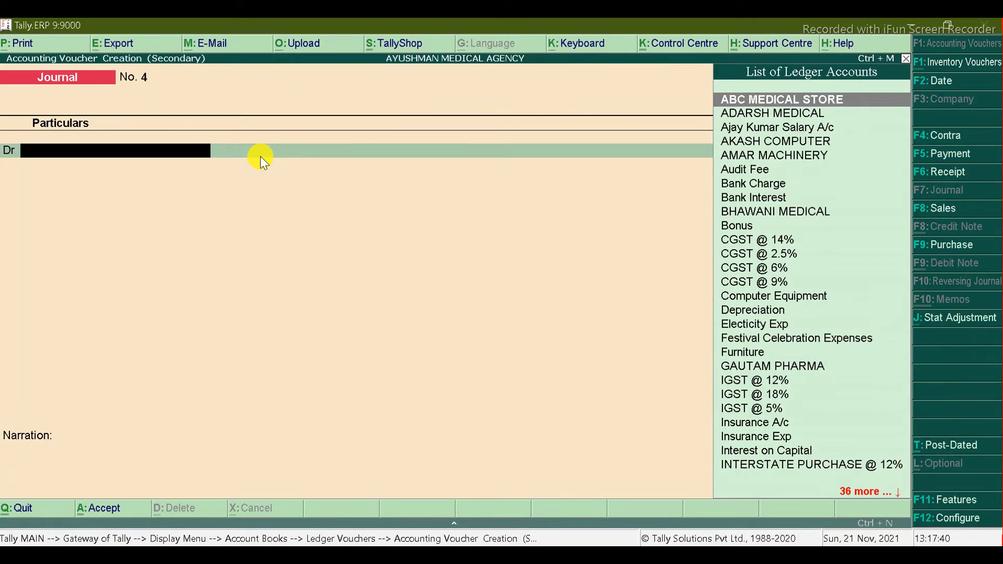
key(F2)
key(Return)
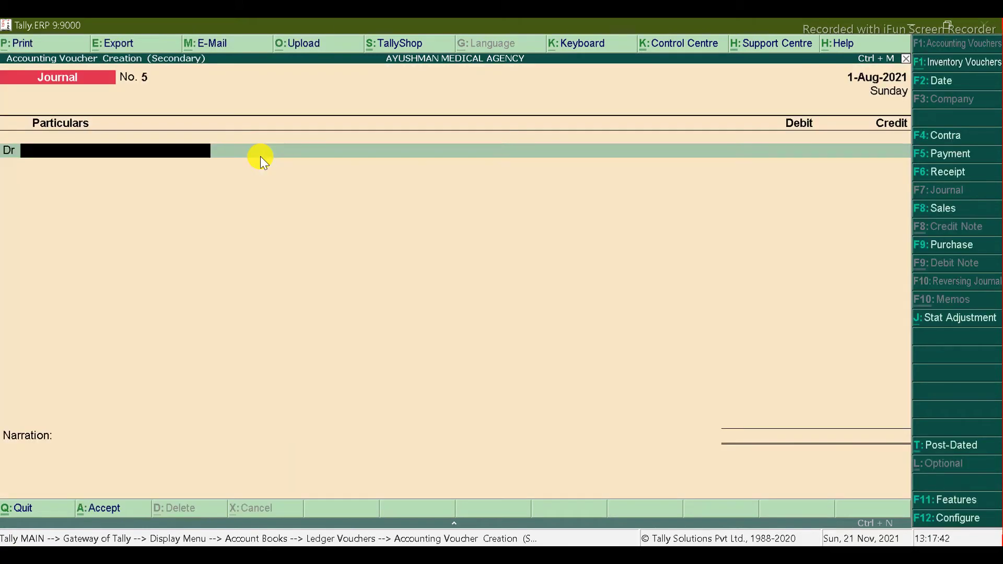
click(951, 155)
text(s)
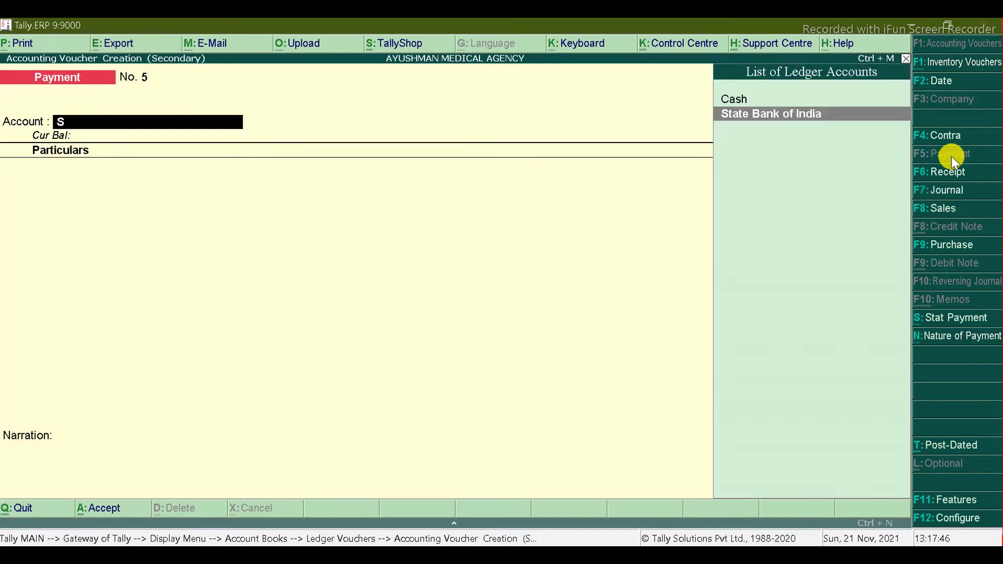
key(Return)
text(No)
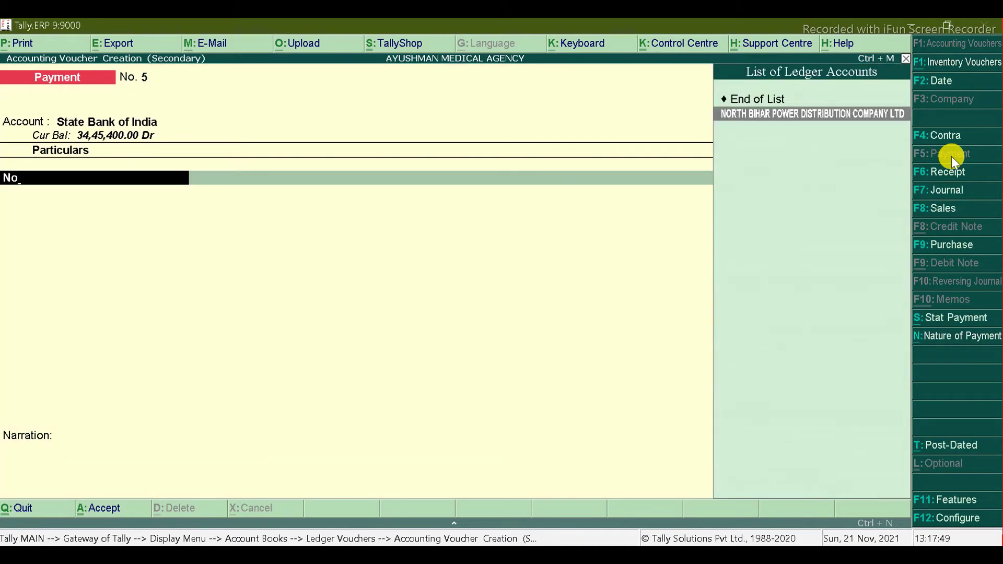
key(Return)
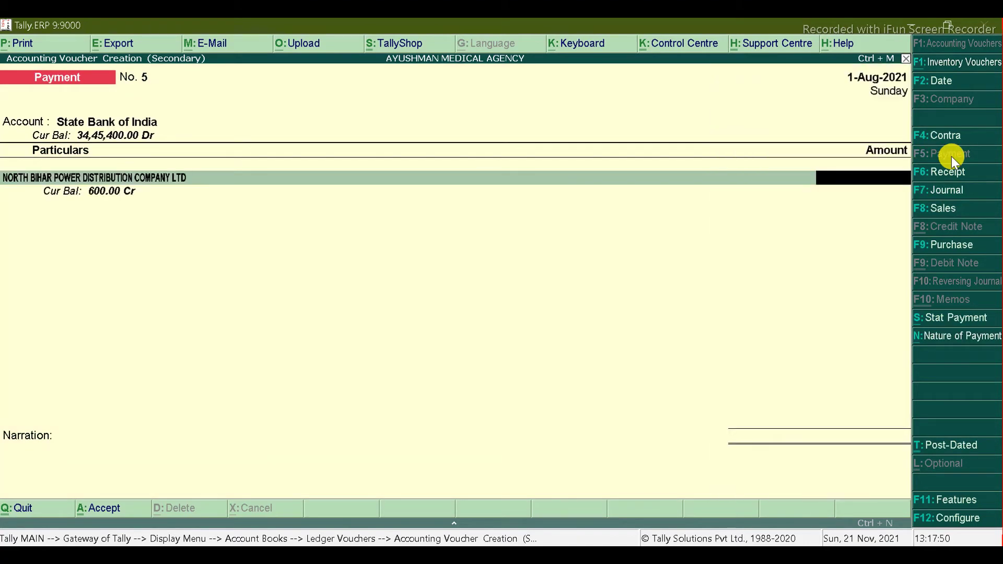
Enter a payment amount of 600 for the power company and settle it against pending bill reference 3
text(200)
key(BackSpace)
key(BackSpace)
key(BackSpace)
text(600)
key(Return)
key(Return)
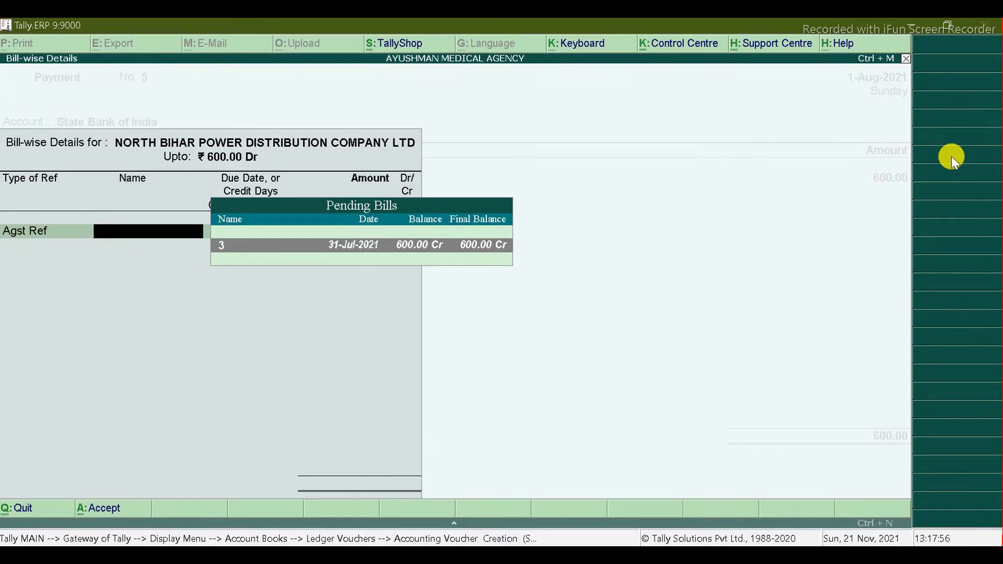
key(Return)
key(Return)
key(Return)
key(Return)
key(Return)
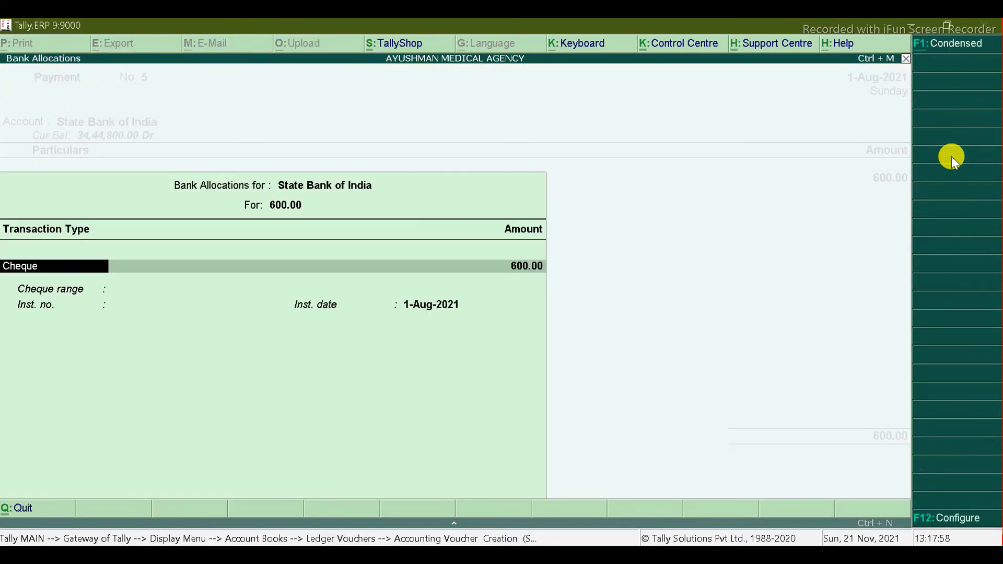
Allocate the State Bank of India payment as an e-Fund Transfer, leaving the account and instrument details blank
key(Down)
key(Return)
key(Return)
key(Return)
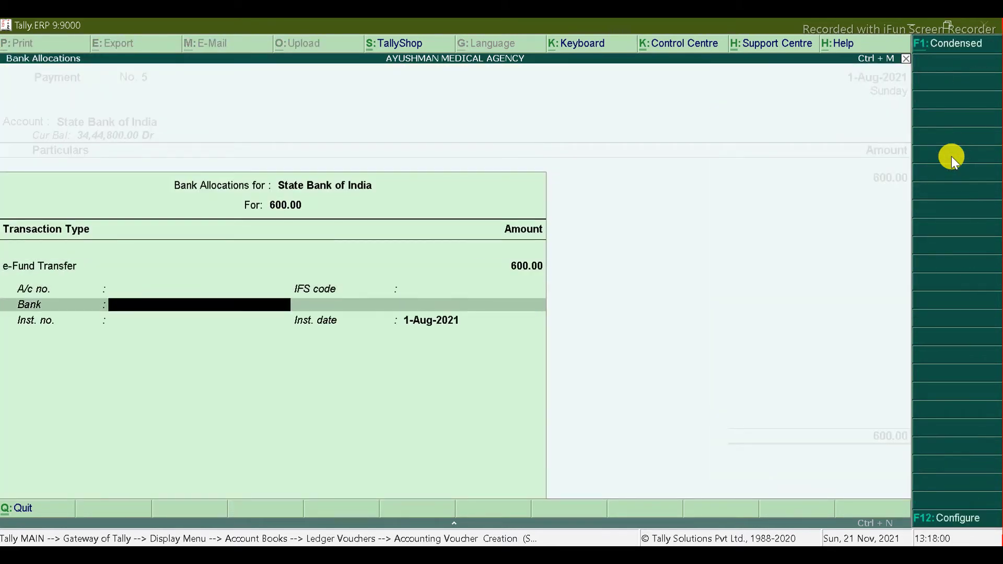
key(Return)
key(Return)
key(Return)
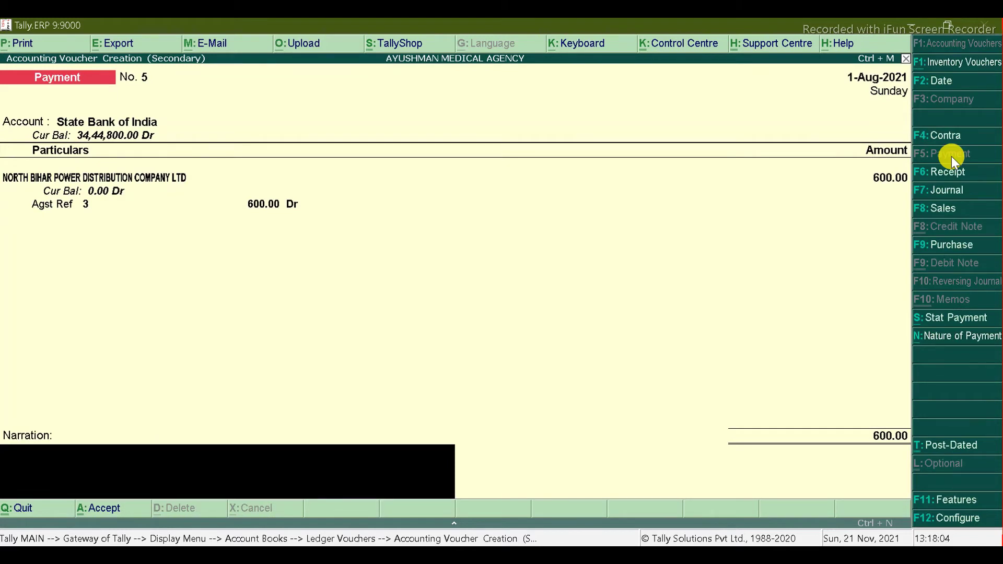
Enter a narration stating the bill paid is for the month of July 2021 and accept the power company payment
text(bill paid of the month of)
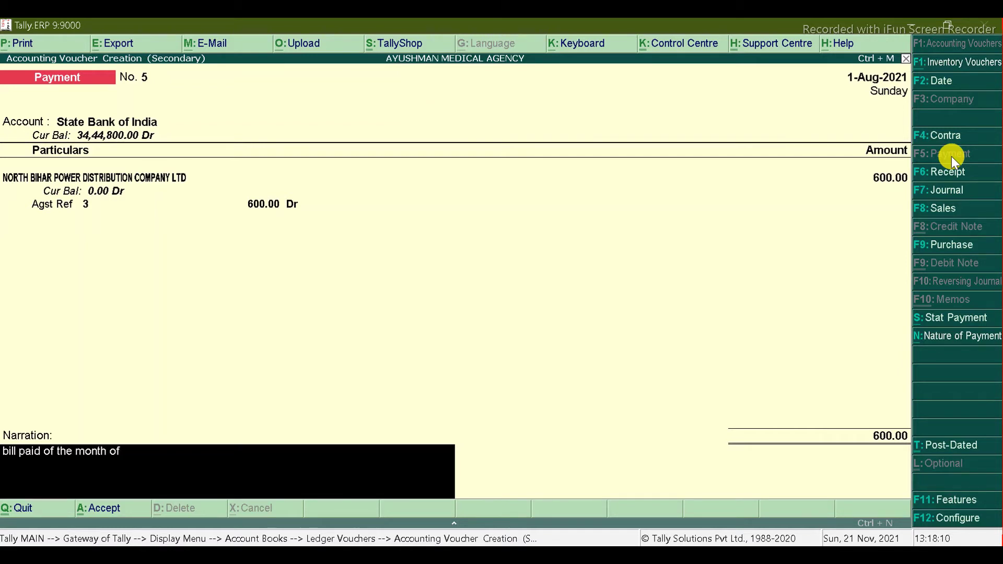
text( july32021)
key(Return)
key(Return)
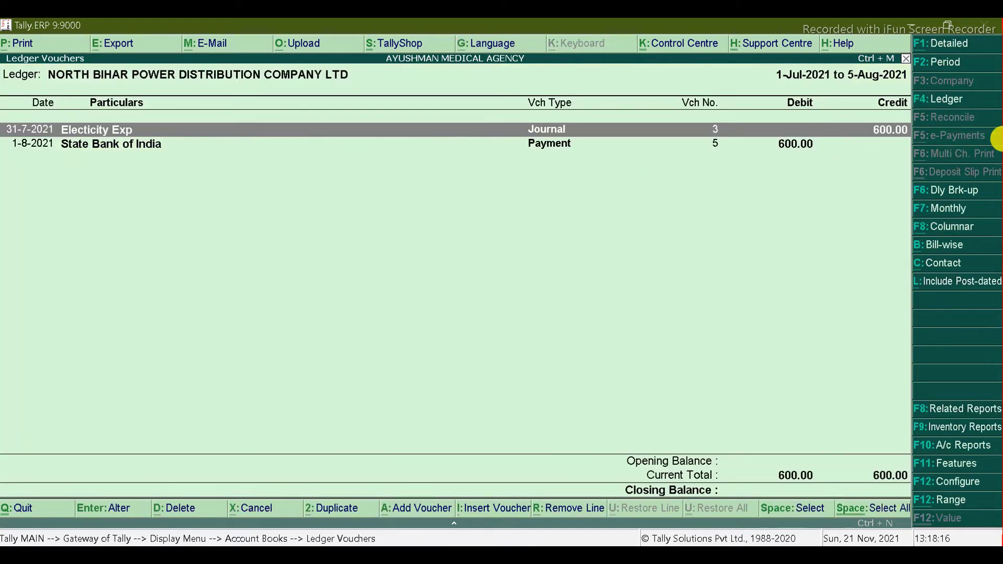
Leave the power company's ledger and drill down from the Profit & Loss A/c to the Indirect Expenses group summary
key(Escape)
key(Escape)
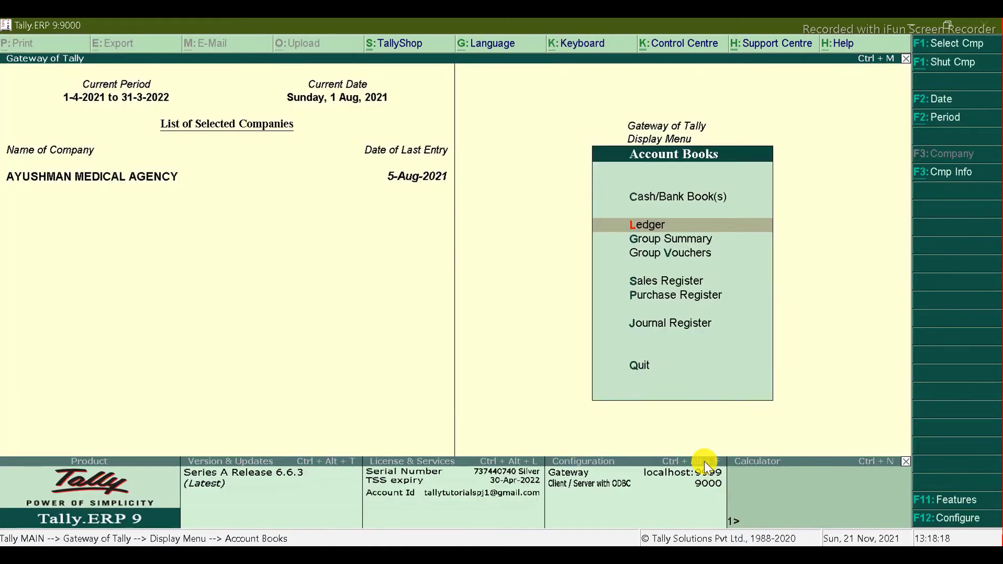
key(Escape)
key(Escape)
key(p)
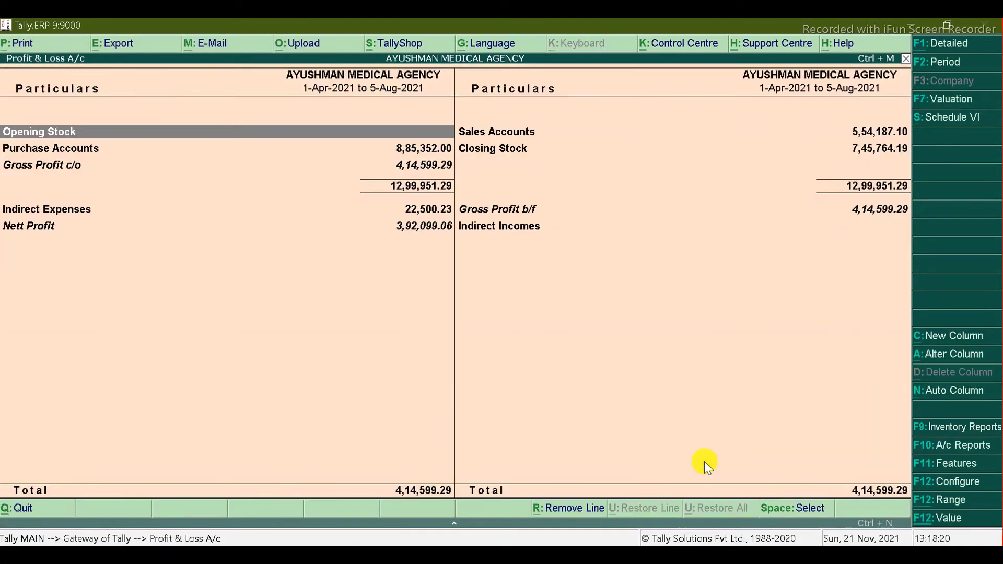
key(Down)
key(Down)
key(Down)
key(Return)
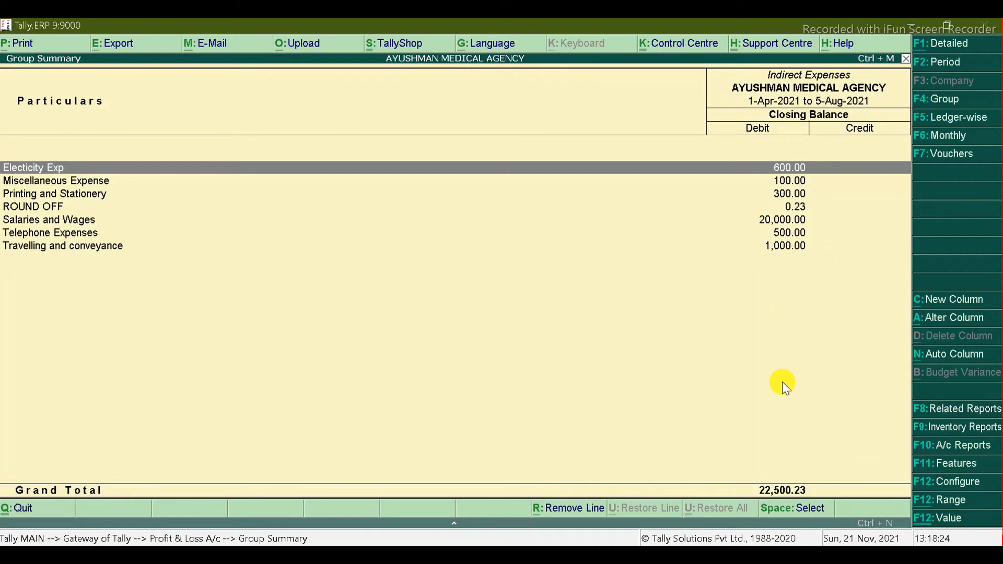
key(Escape)
Open a new payment voucher, then check the Bank Charge row in the Excel expense sheet and return to Tally
key(alt+Tab)
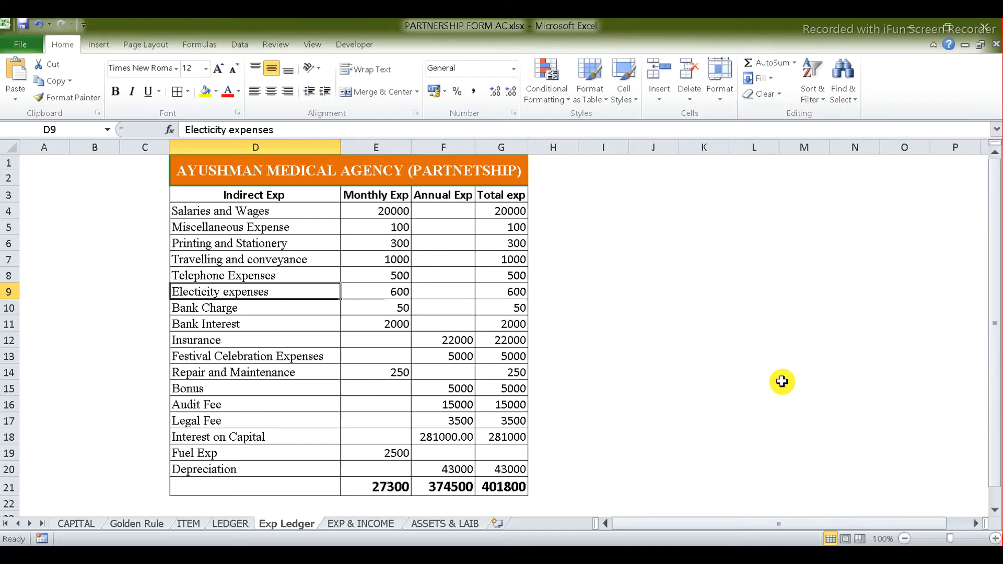
key(alt+Tab)
key(Escape)
key(Escape)
key(n)
key(v)
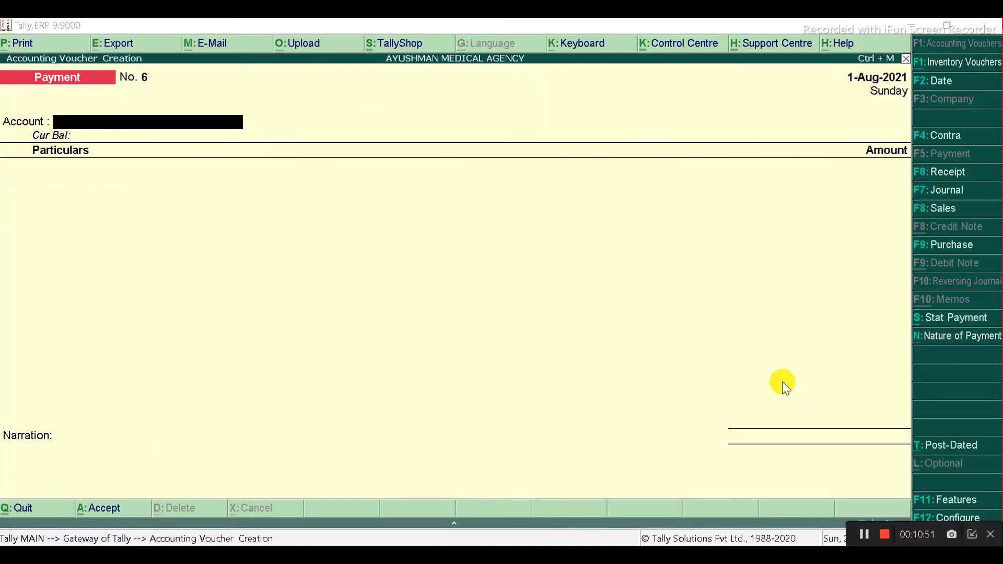
key(alt+Tab)
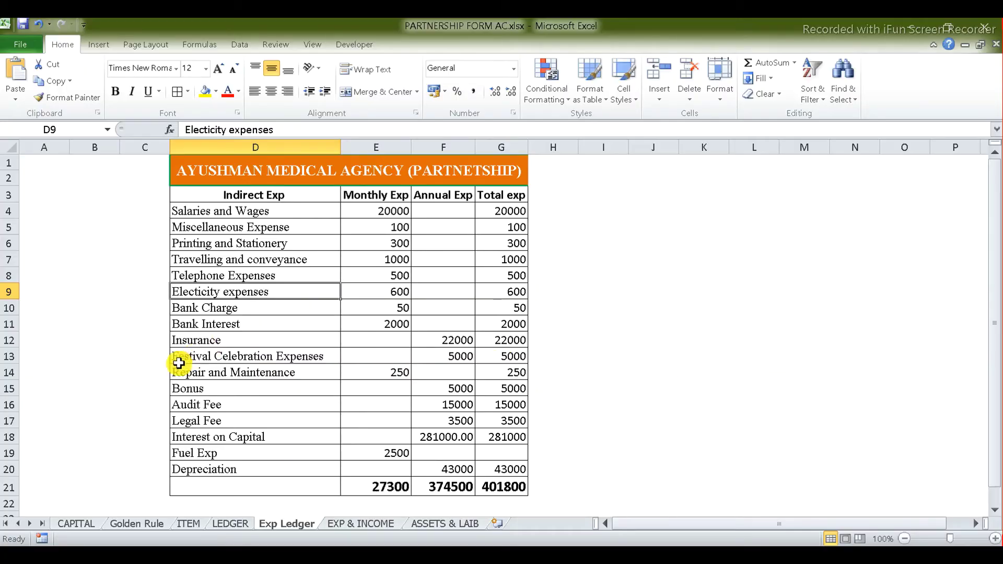
click(249, 306)
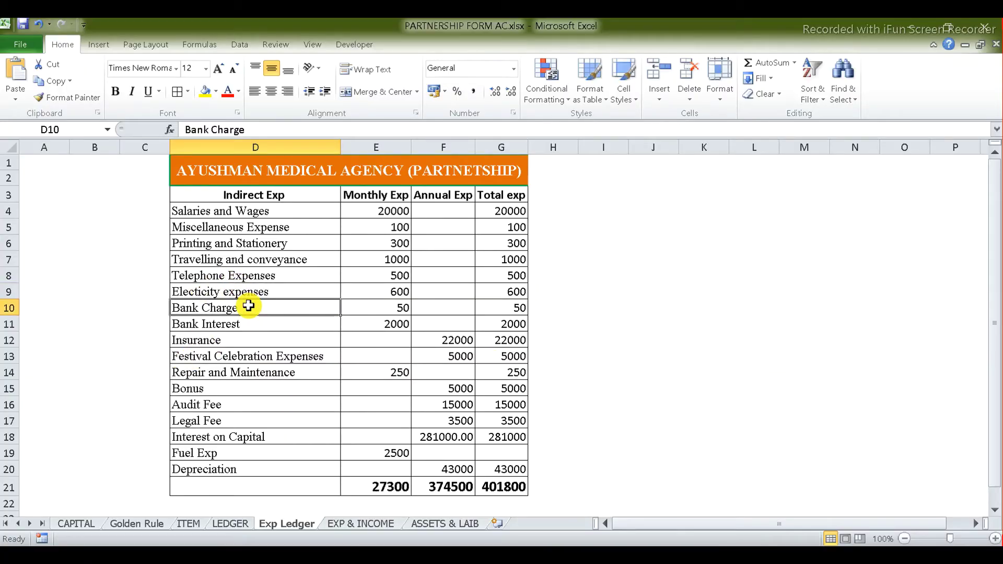
key(alt+Tab)
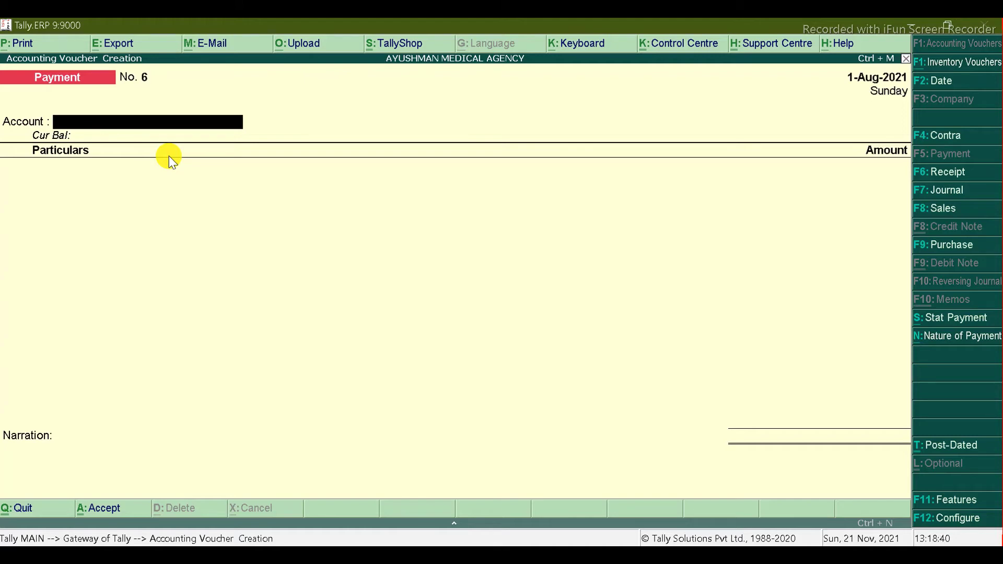
Record a Bank Charge of 50 paid from the State Bank of India account in the payment voucher
text(st)
key(Return)
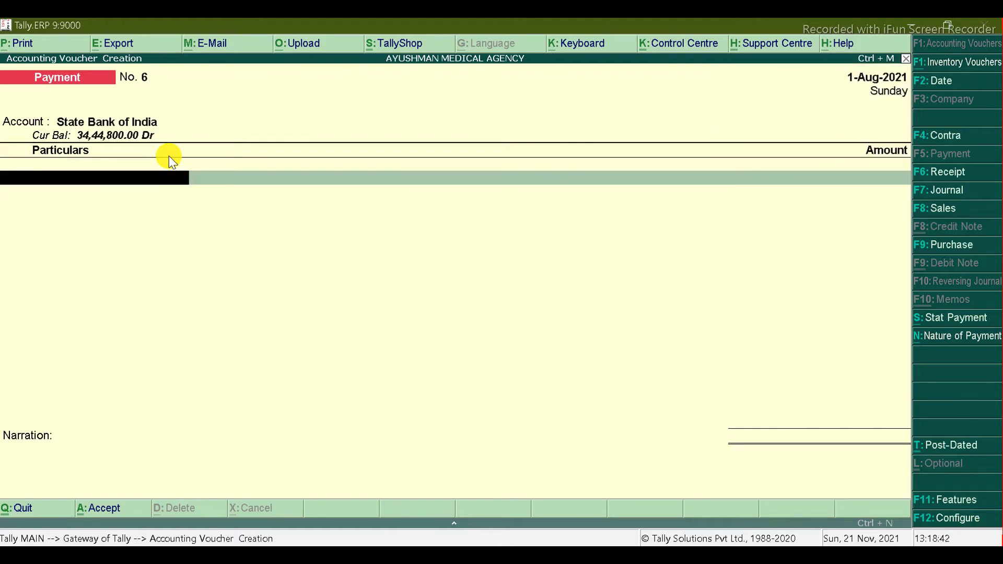
text(ban)
key(Return)
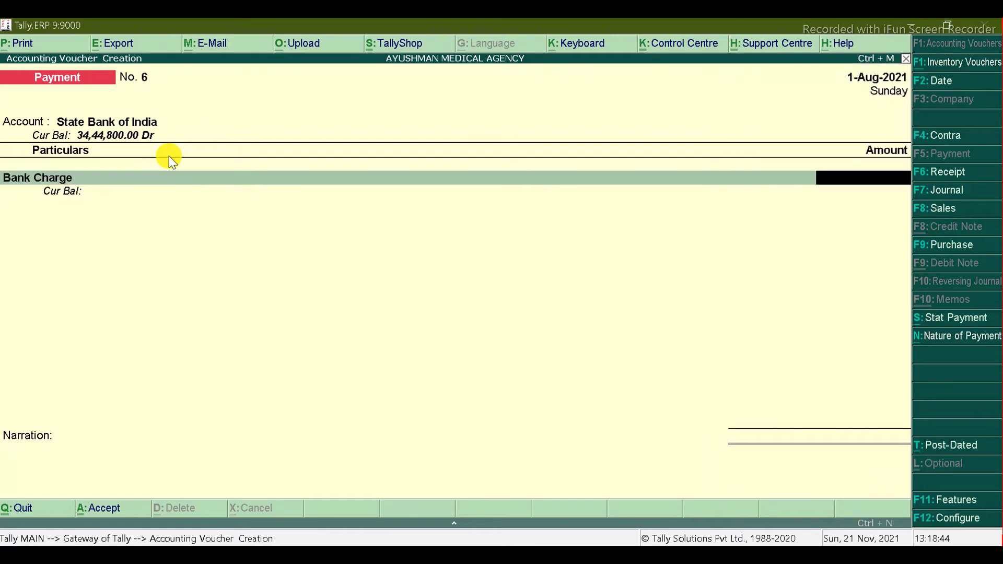
key(alt+Tab)
key(alt+Tab)
text(500)
key(BackSpace)
key(Return)
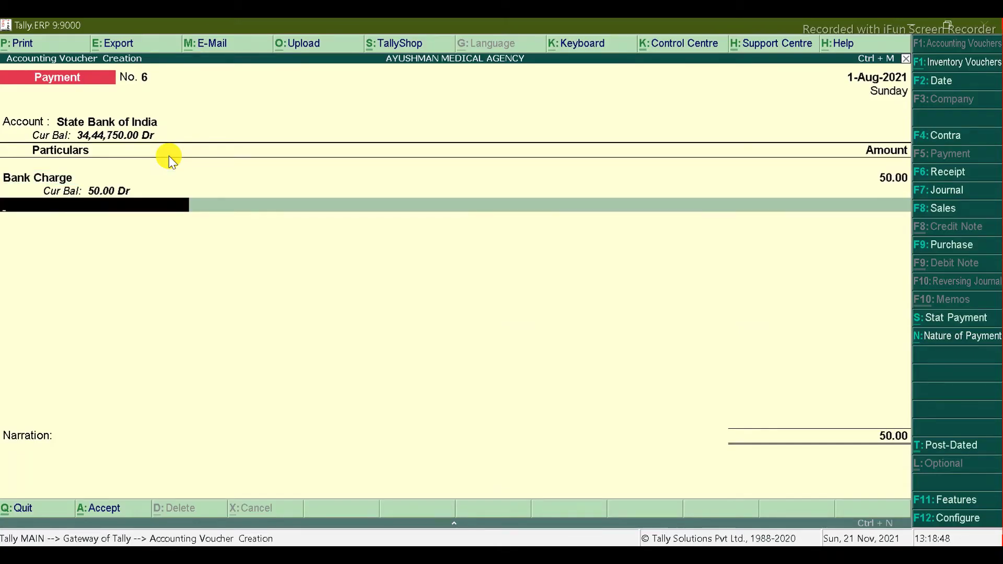
key(Return)
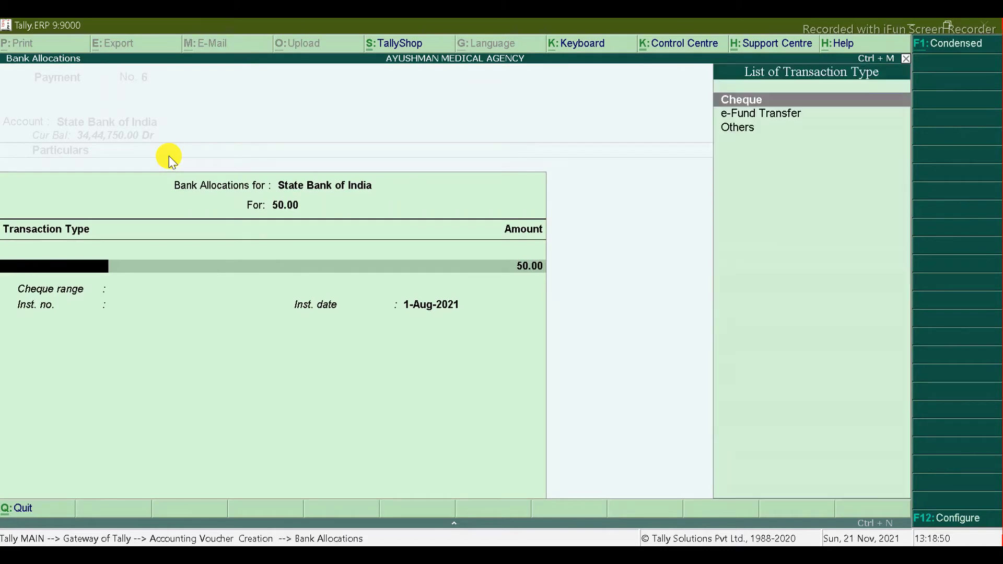
Set the bank allocation's transaction type to Others and accept the bank charge payment without a narration
key(Down)
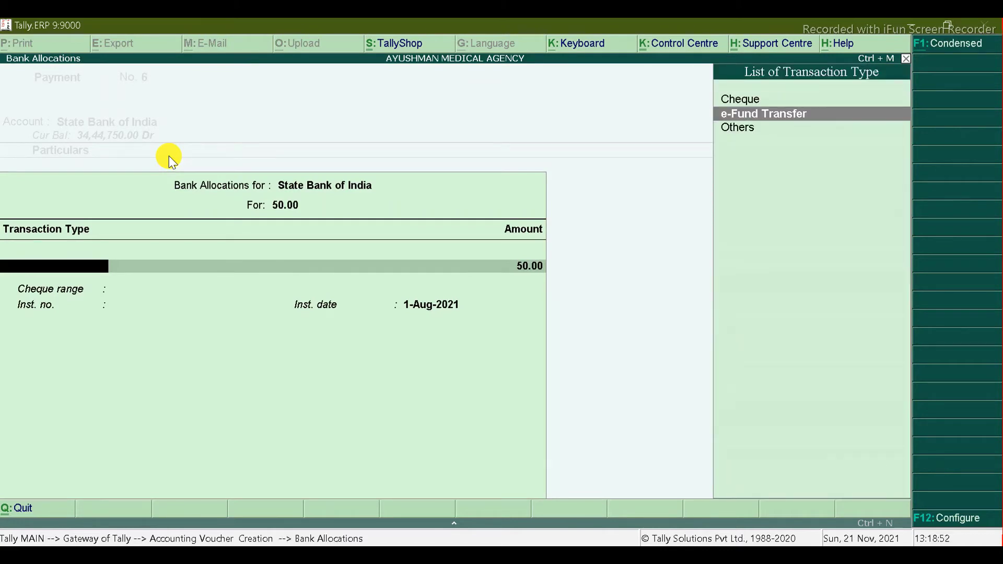
key(Return)
key(BackSpace)
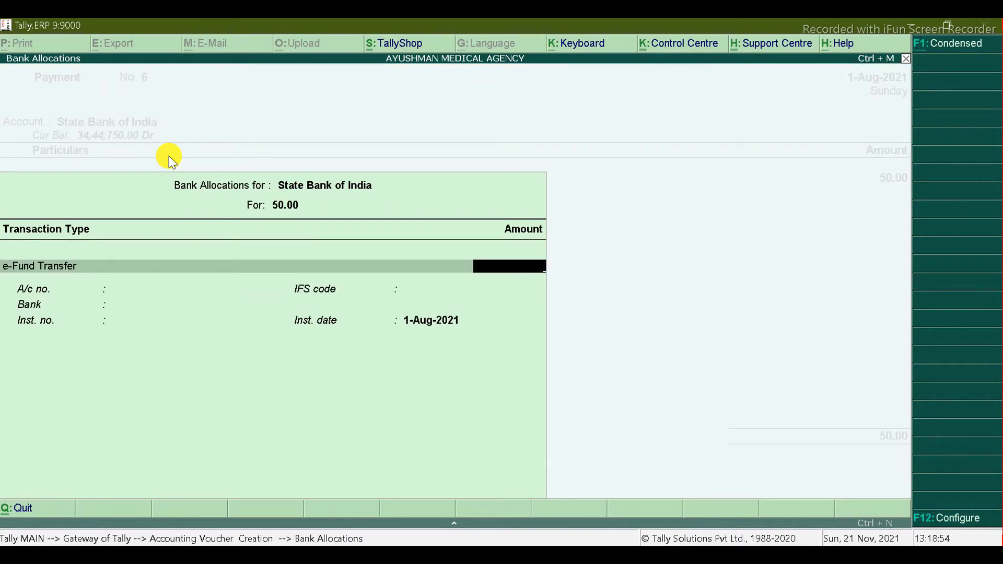
key(BackSpace)
key(Down)
key(Return)
key(Return)
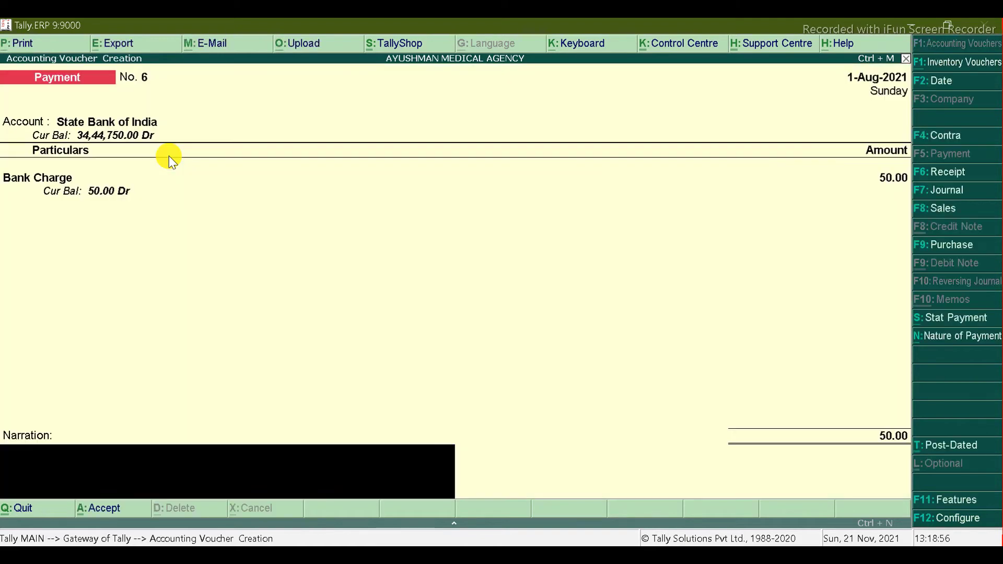
key(Return)
key(Return)
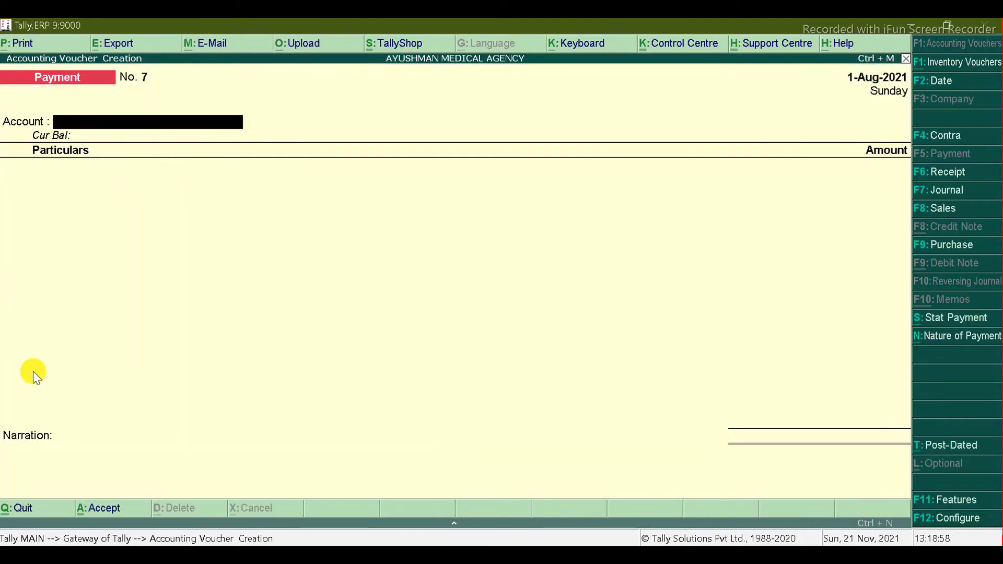
Check the Excel expense sheet, leave the blank payment voucher and open the bank charge payment from the Bank Charge ledger
key(alt+Tab)
key(alt+Tab)
key(alt+Tab)
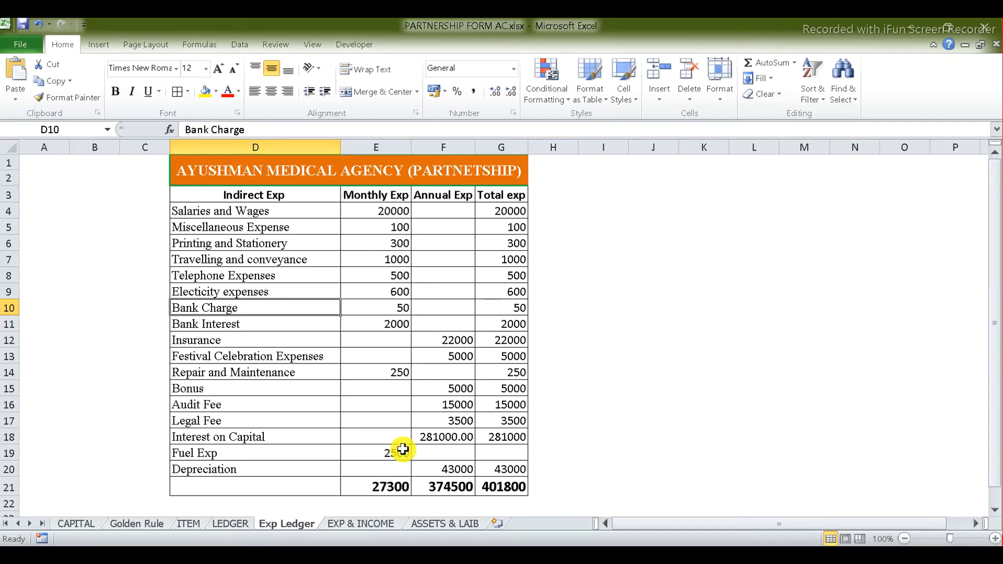
key(alt+Tab)
key(Escape)
text(y)
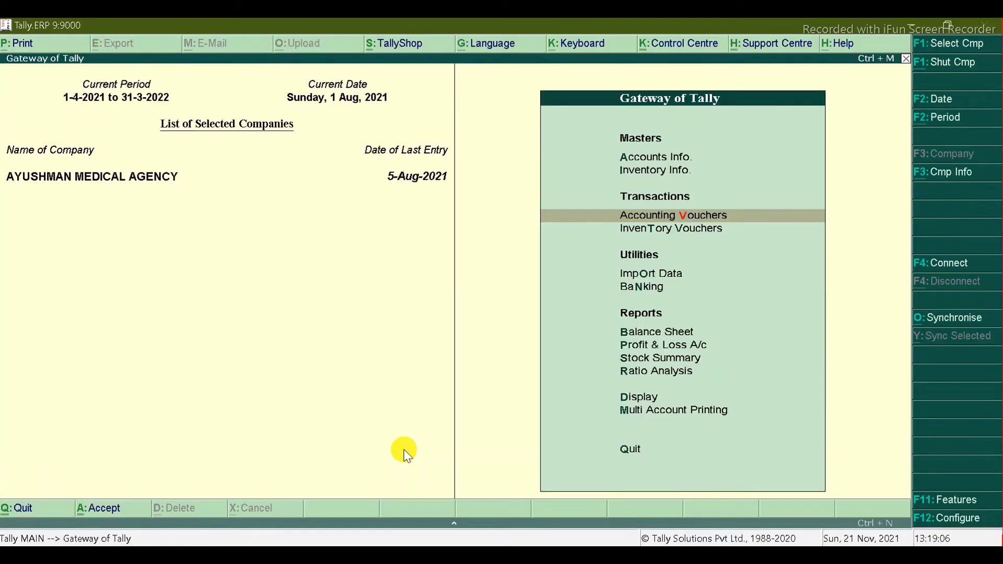
text(dalBank)
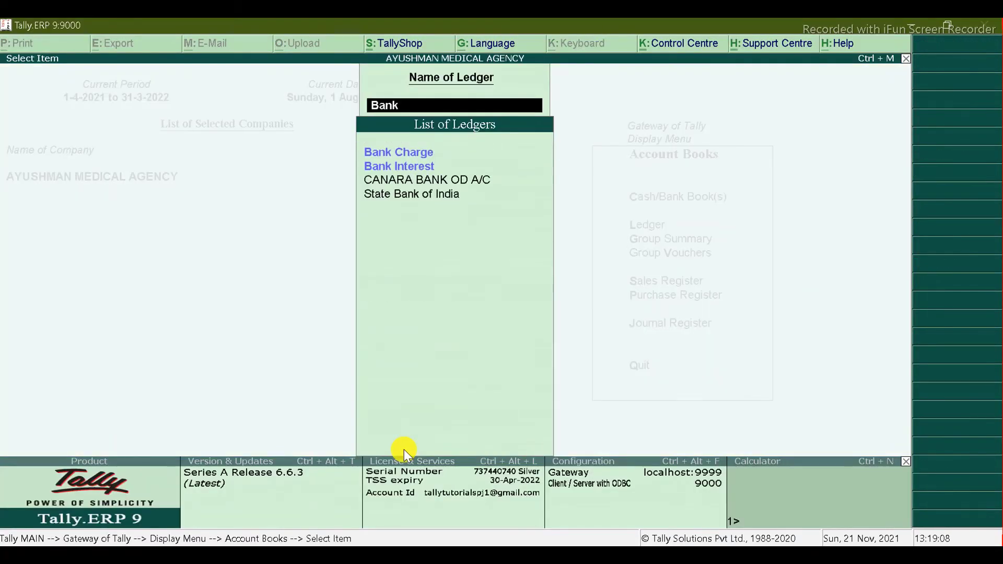
key(Return)
key(Return)
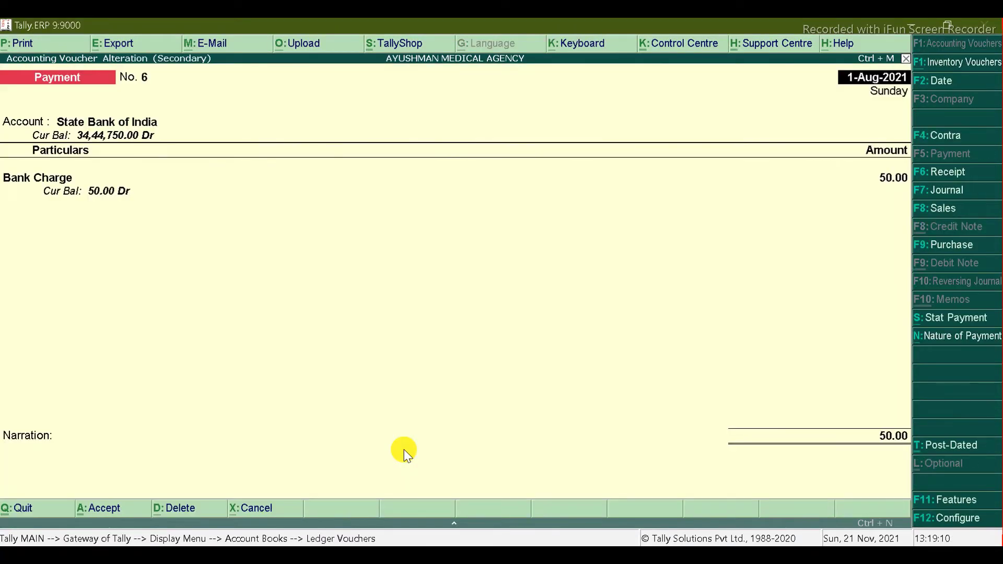
Change the bank charge payment's voucher date to 31.7, save it and leave the Bank Charge ledger
key(F2)
text(31.7)
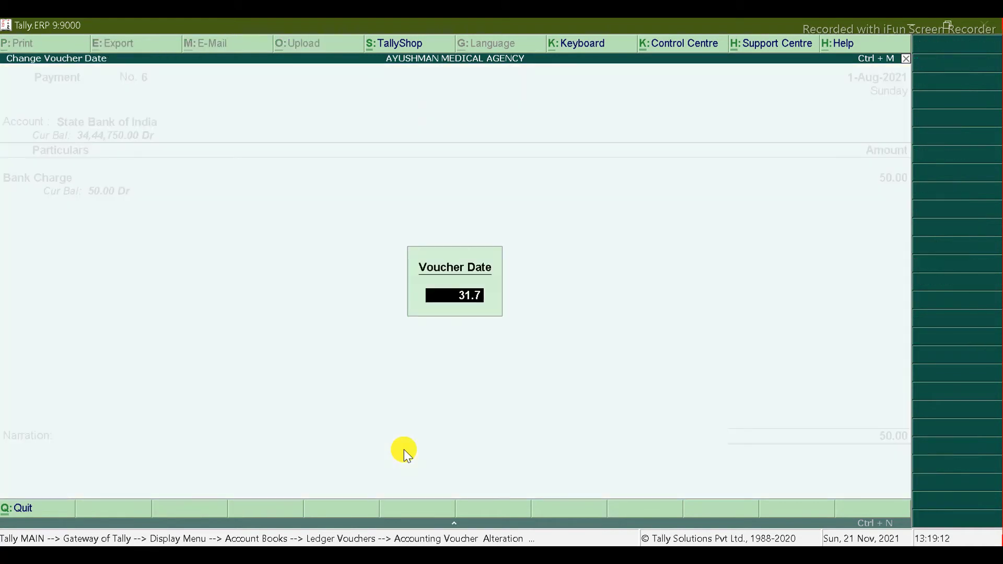
key(Return)
key(ctrl+a)
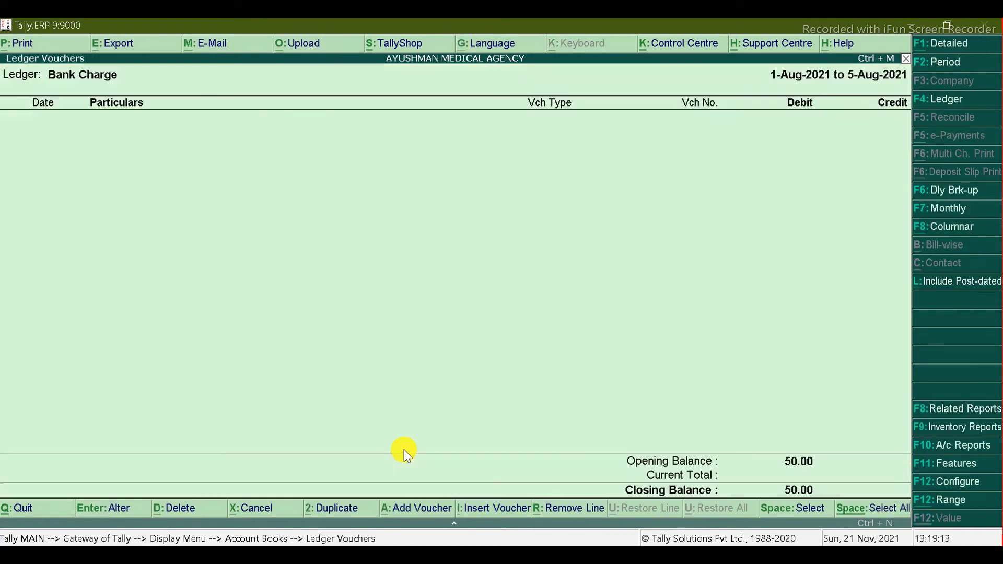
key(Escape)
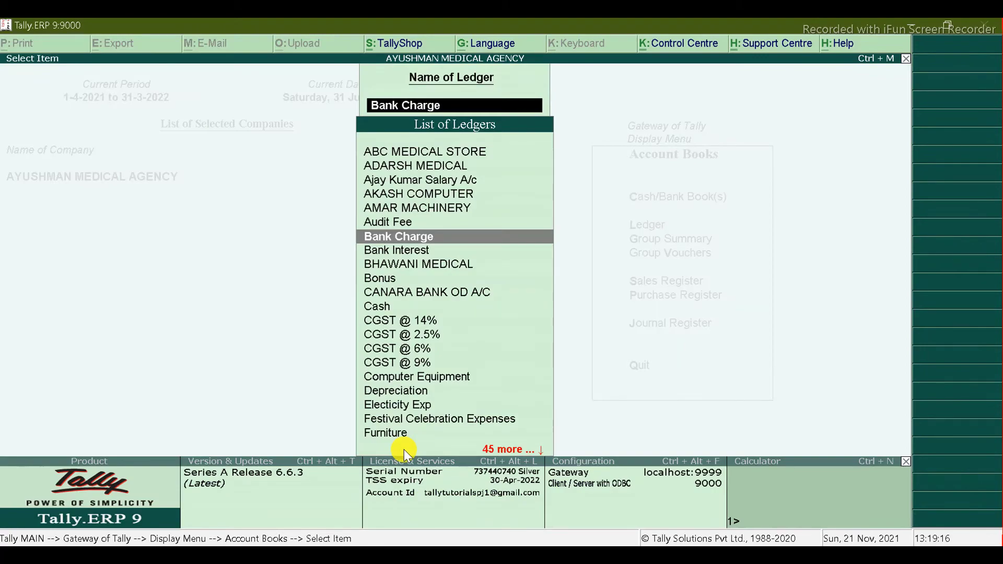
key(alt+Tab)
key(alt+Tab)
key(Escape)
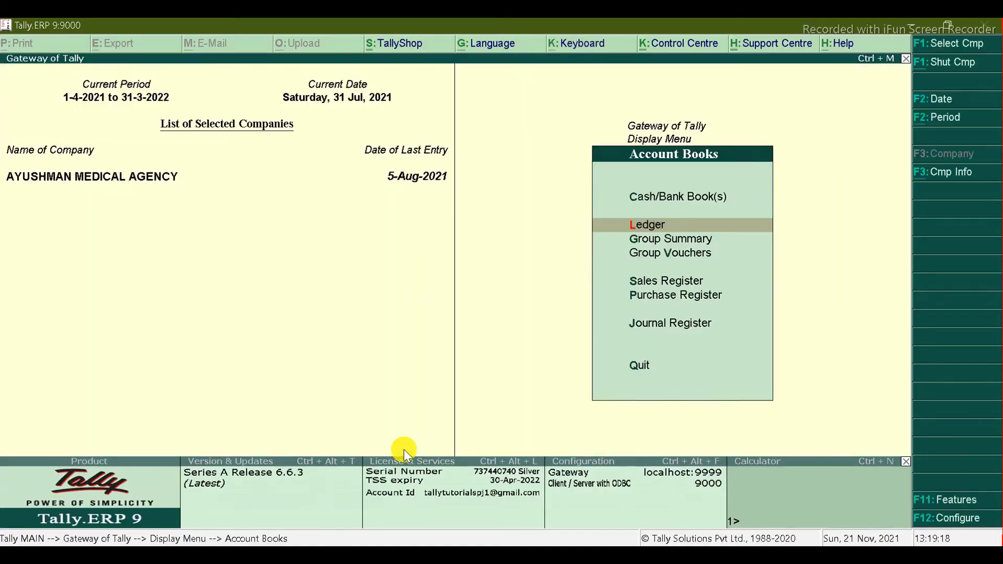
Leave the Account Books, open a blank payment voucher and look up Bank Interest in the Excel expense sheet
key(Escape)
key(Escape)
key(v)
key(alt+Tab)
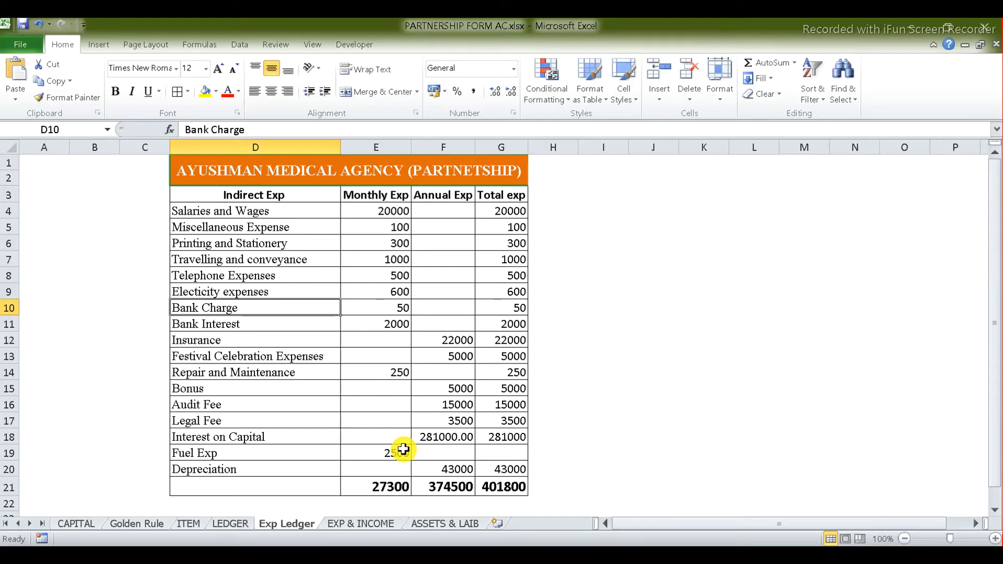
click(276, 321)
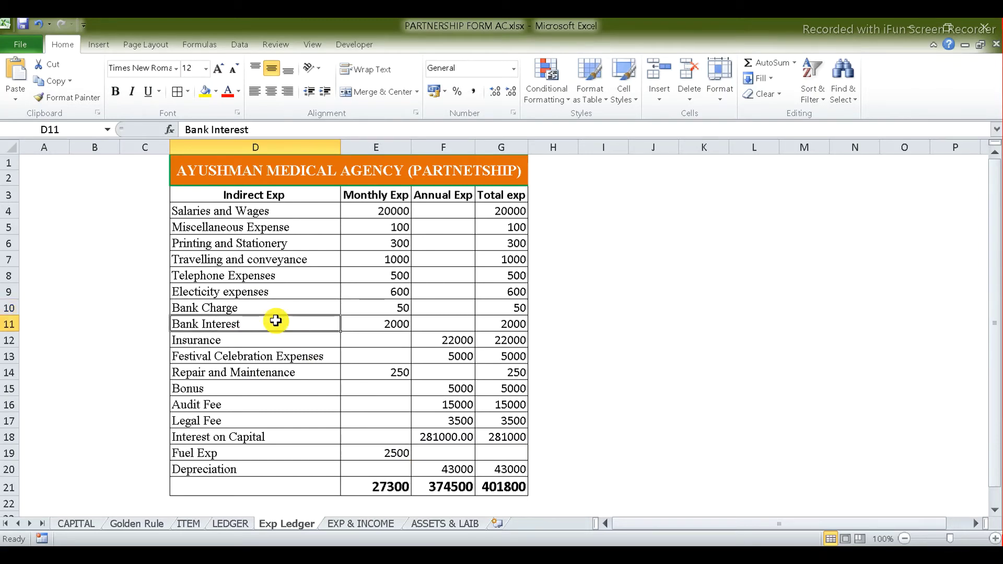
key(alt+Tab)
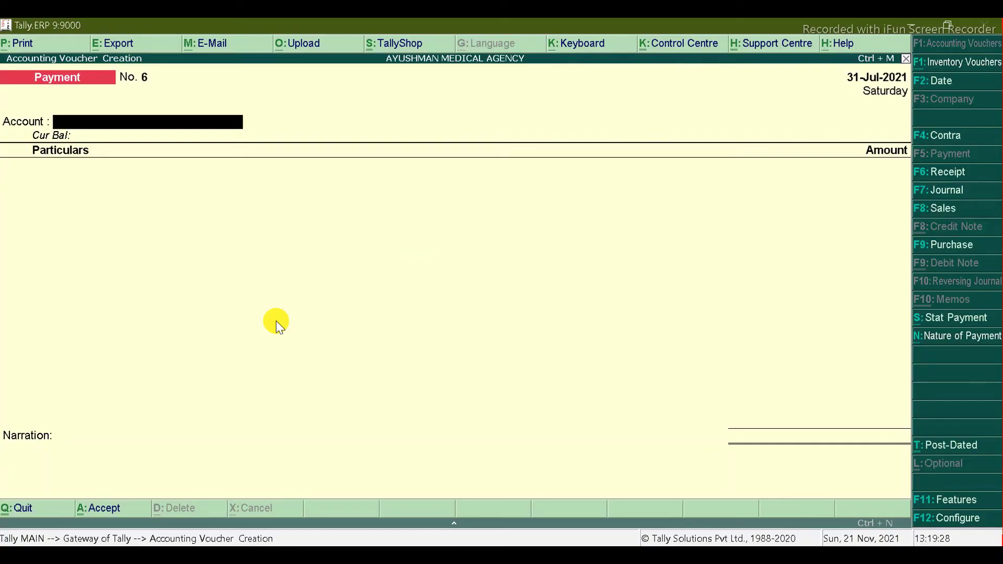
Record Bank Interest of 2000 paid from the State Bank of India account, checking the amount in the Excel sheet
text(St)
key(Return)
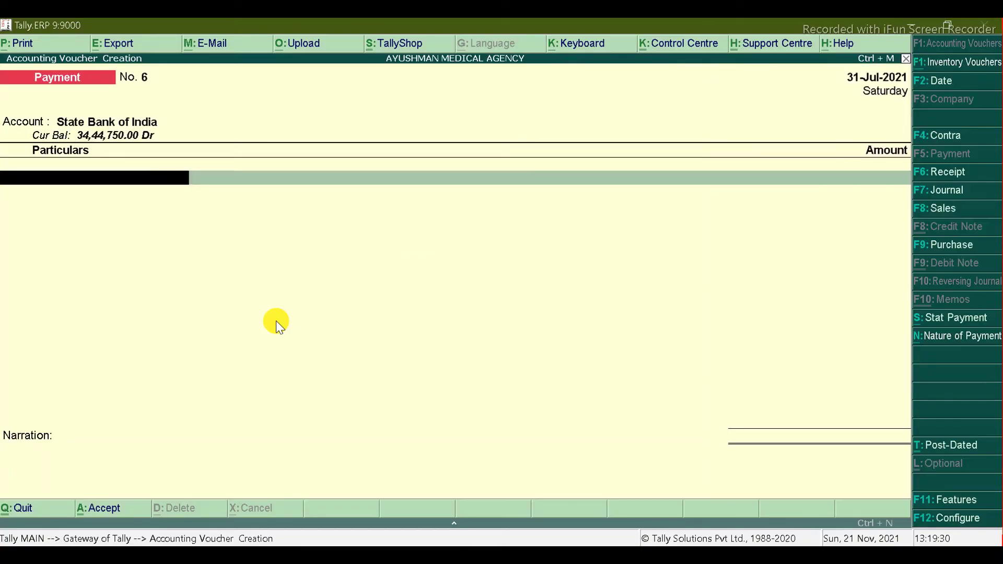
text(Ban)
key(Down)
key(Return)
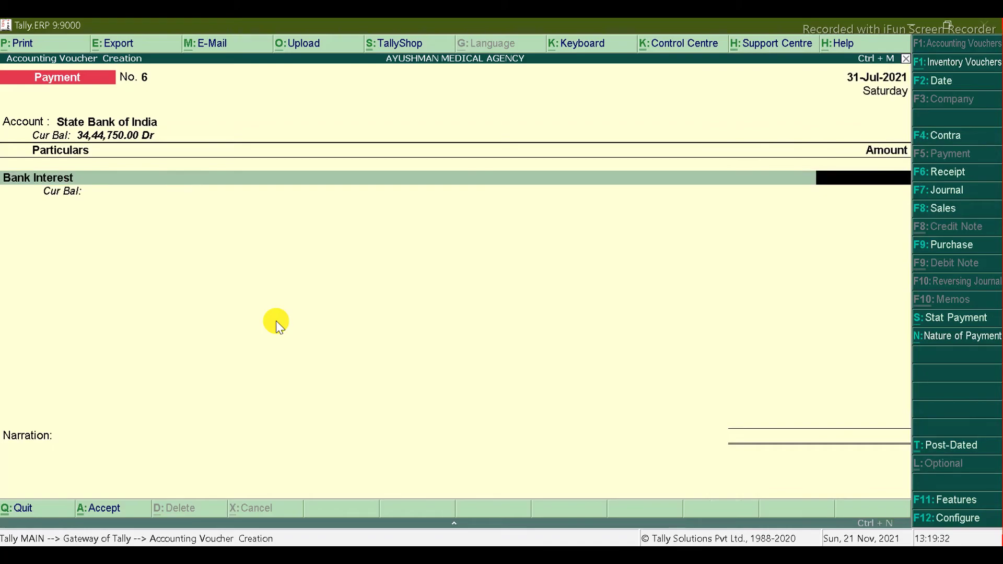
key(alt+Tab)
key(alt+Tab)
text(2000)
key(Return)
key(Return)
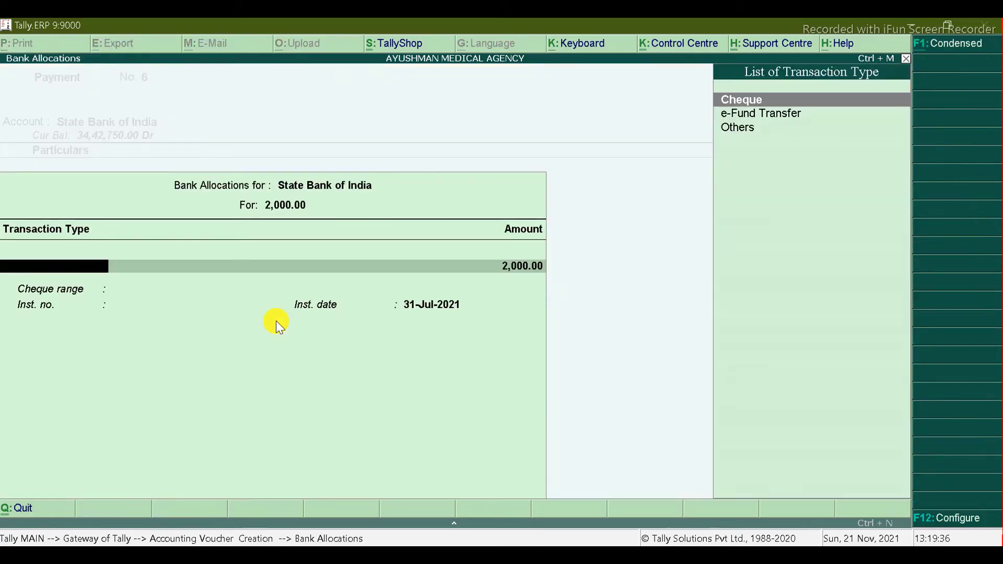
Set the bank allocation's transaction type to Others and accept the Bank Interest payment without a narration
key(Down)
key(Down)
key(Return)
key(Return)
key(Return)
key(Return)
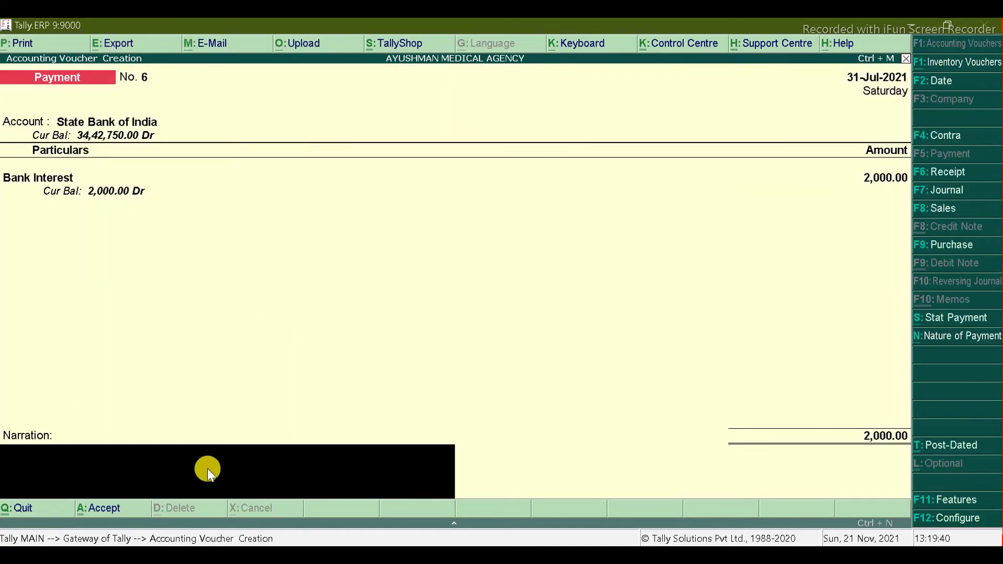
key(Return)
click(673, 419)
key(Return)
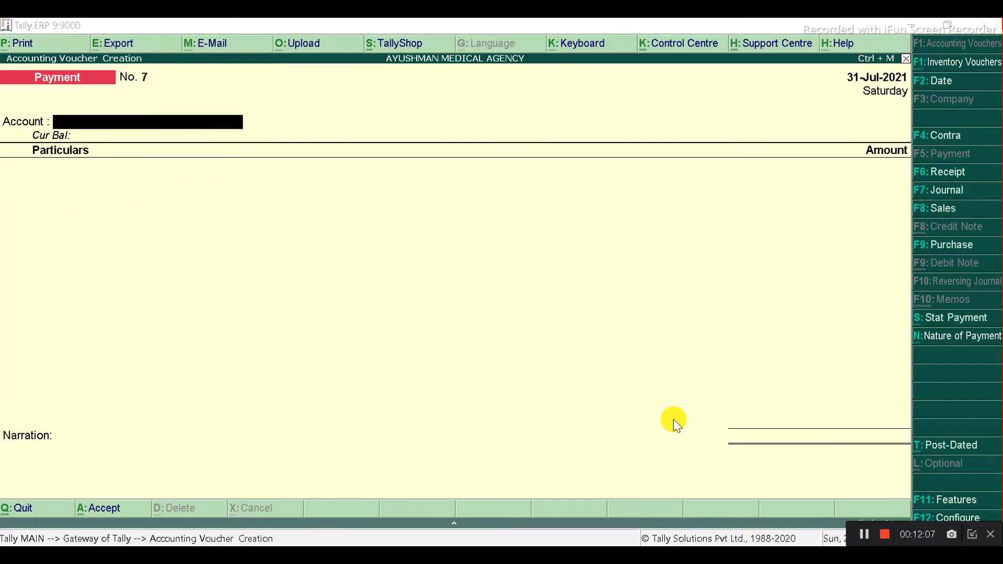
Check the Insurance expense in the Excel sheet and switch from the blank payment voucher to a journal voucher
key(alt+Tab)
key(Down)
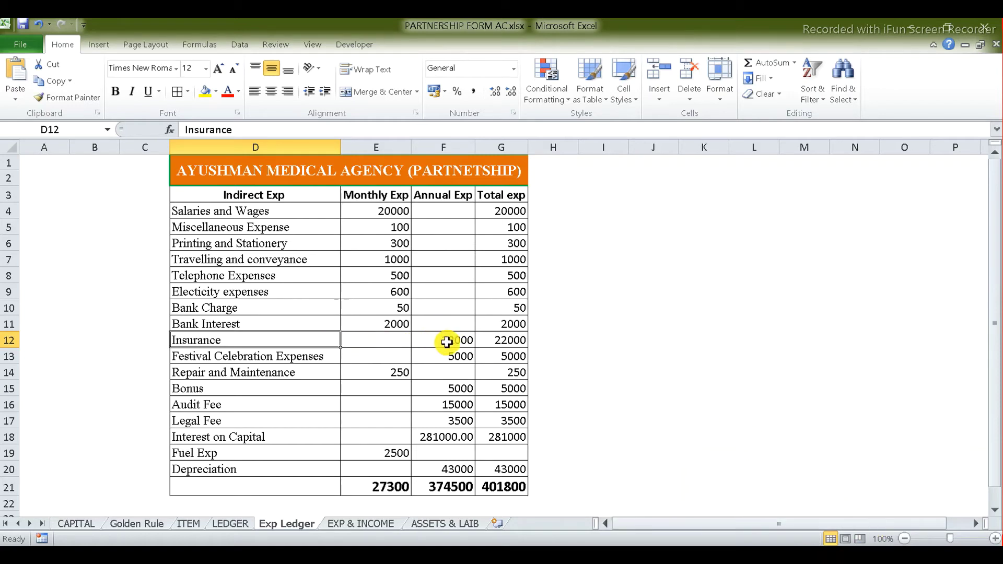
key(alt+Tab)
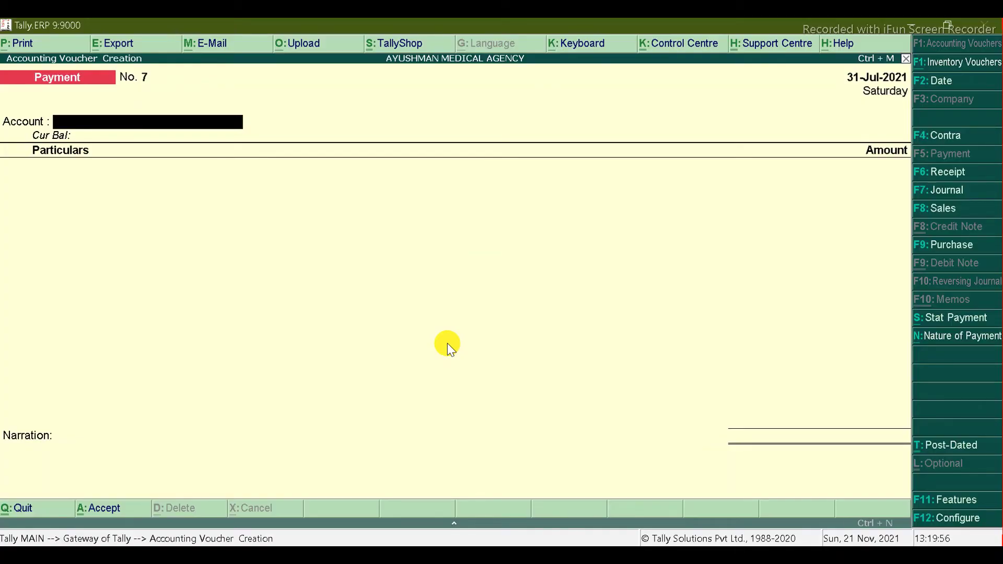
key(alt+Tab)
key(alt+Tab)
key(Escape)
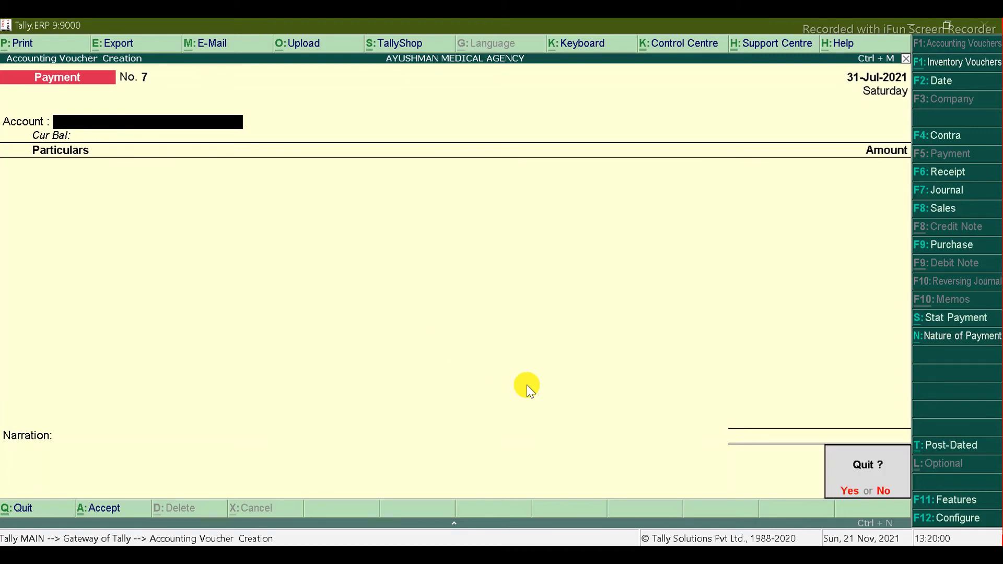
key(Return)
key(Return)
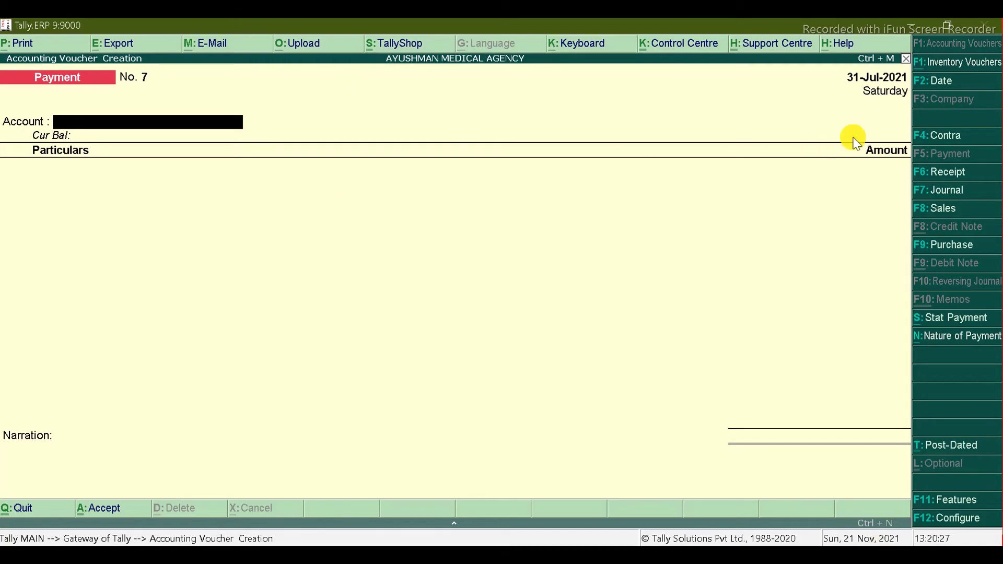
click(954, 189)
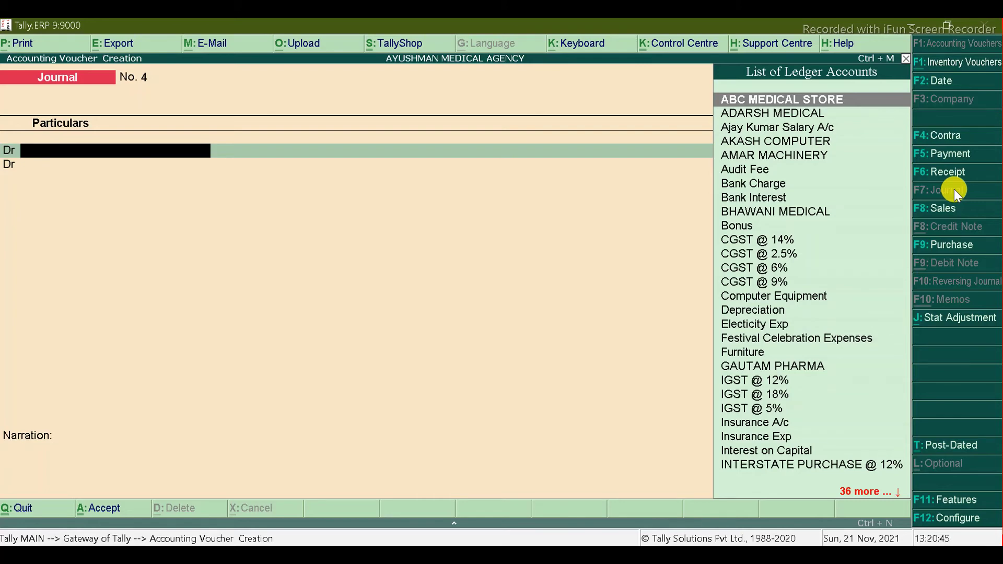
Choose Insurance A/c on the journal's debit line and inspect its ledger master without altering it
text(In)
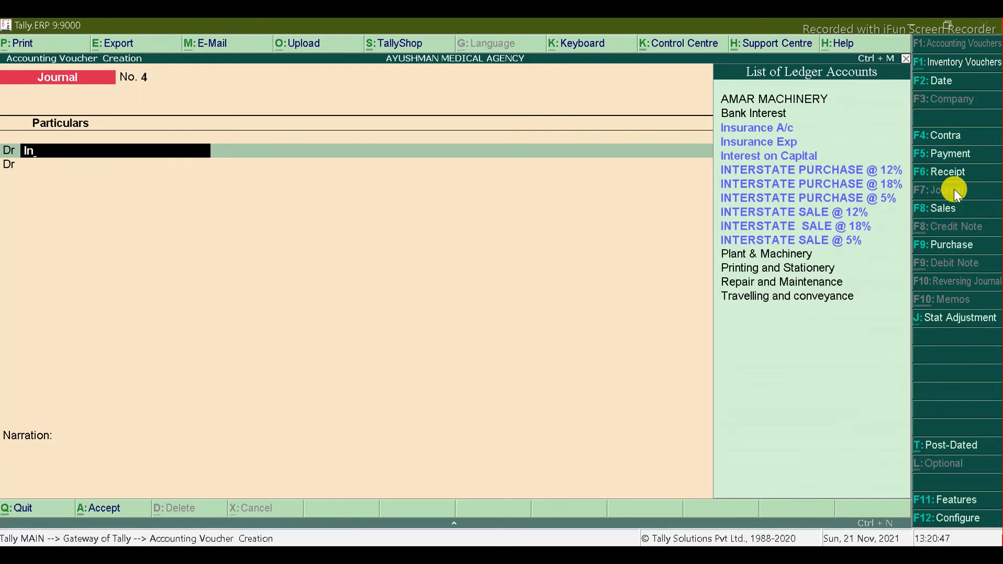
key(Down)
key(Up)
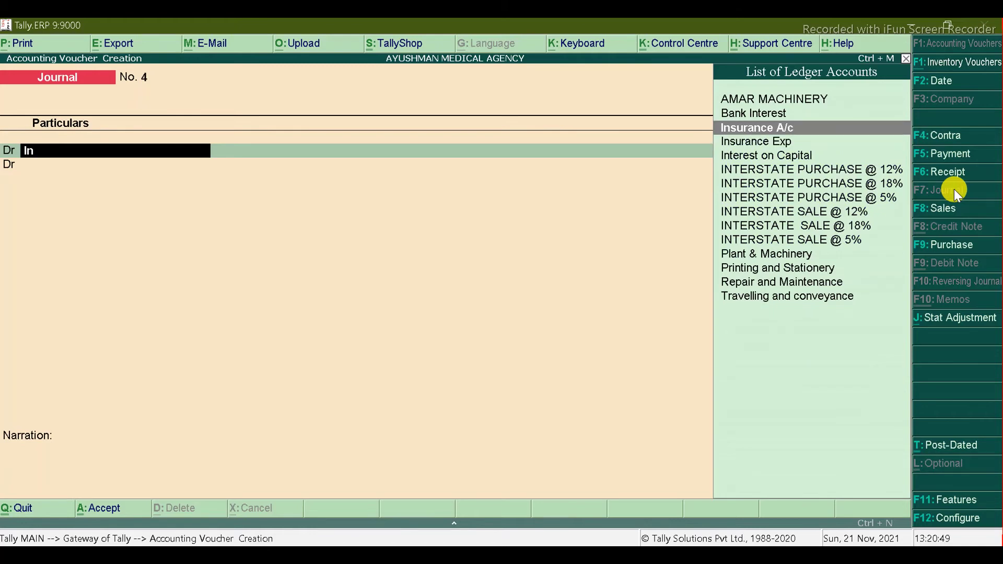
key(Return)
key(BackSpace)
key(ctrl+Return)
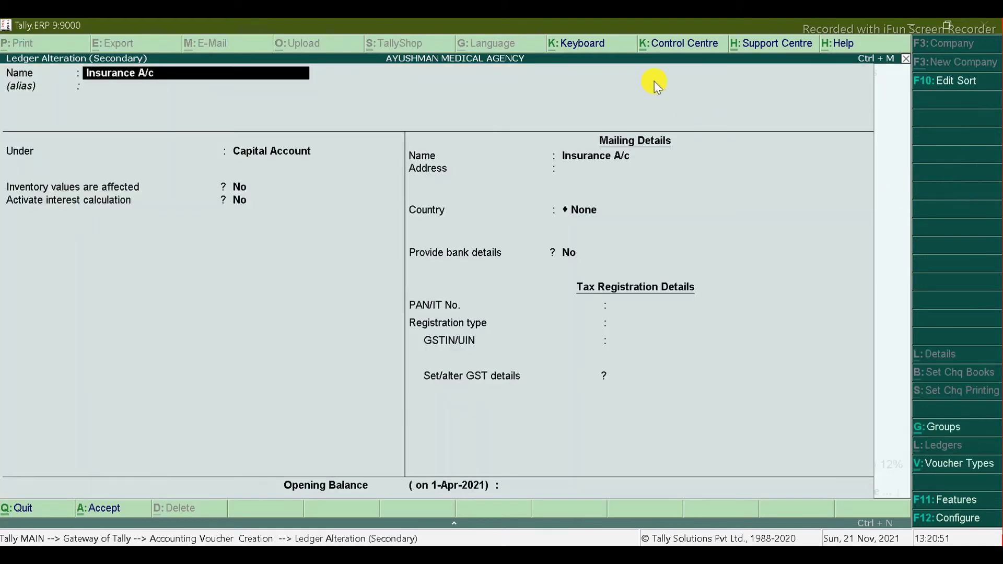
key(Escape)
key(Return)
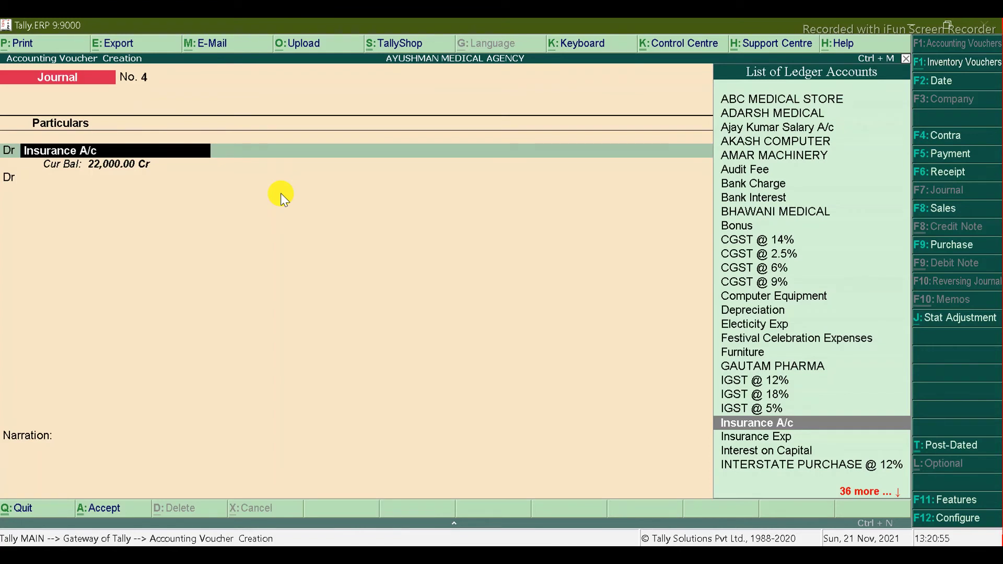
Replace the debit ledger with the partner's account and debit it 22000, checking the amount in the Excel sheet
text(Ram)
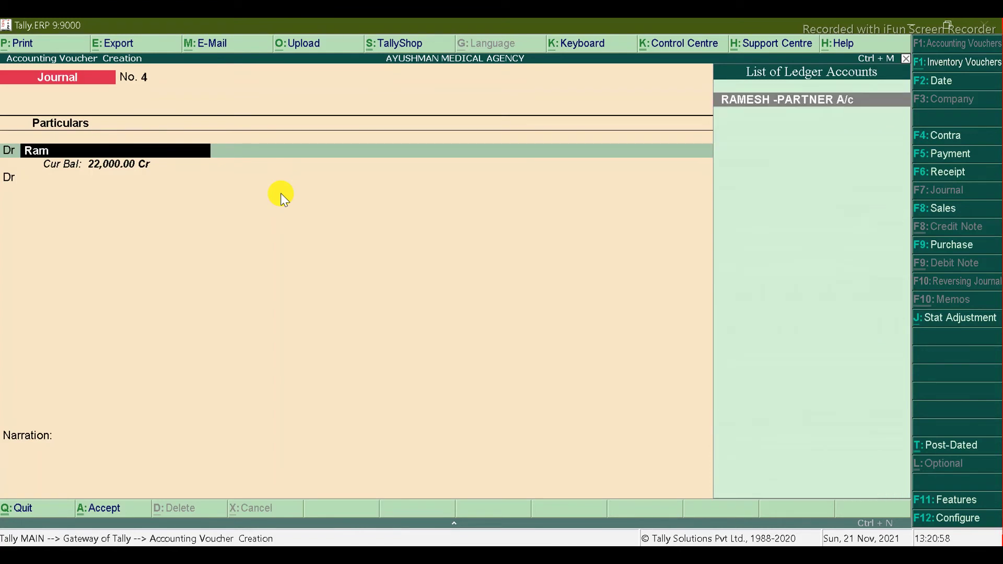
key(Return)
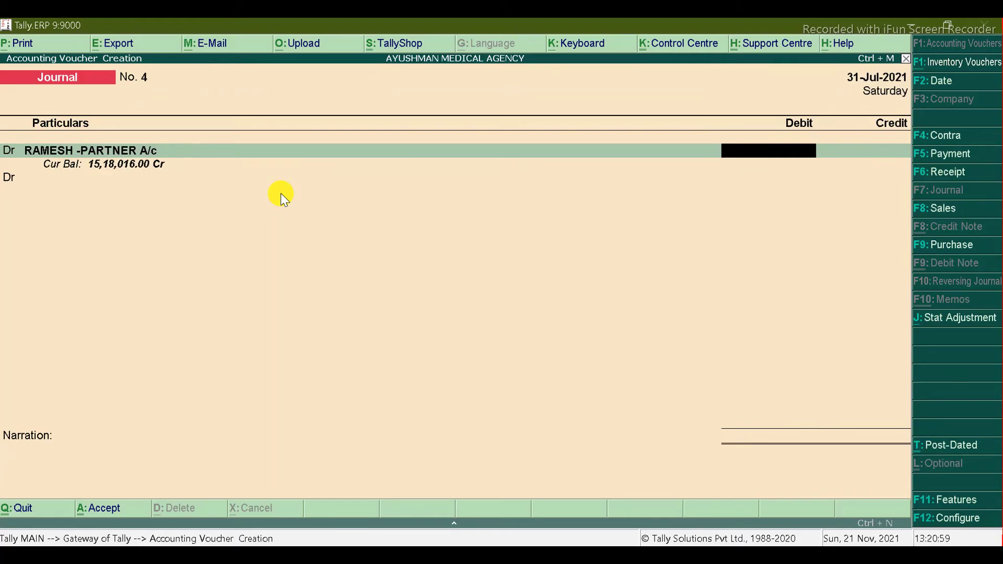
key(alt+Tab)
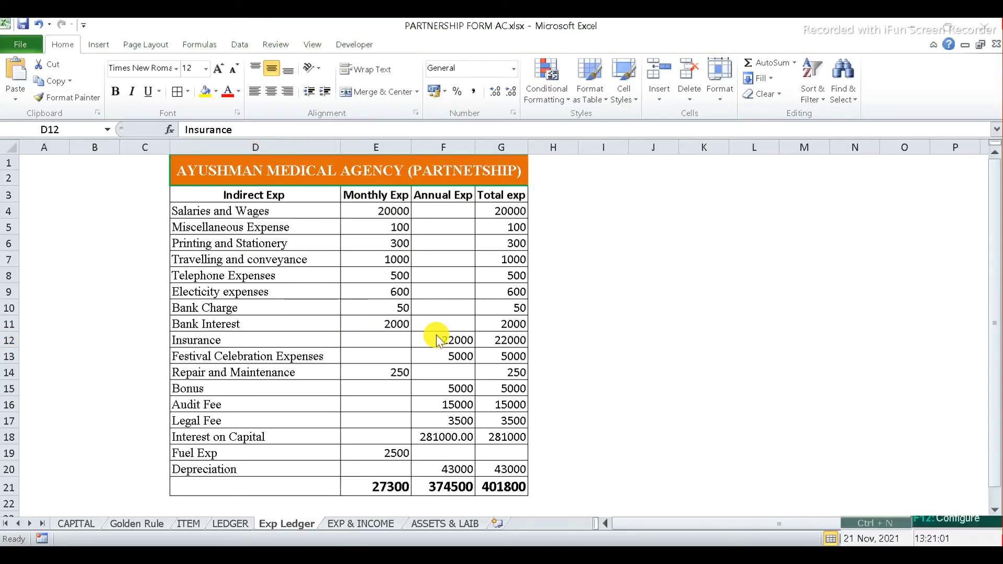
key(alt+Tab)
text(22,00)
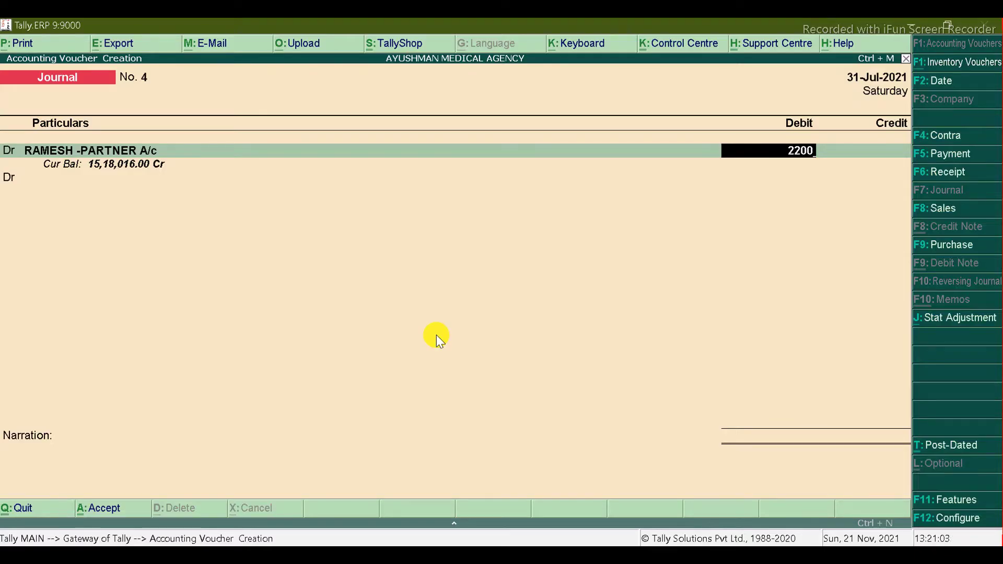
text(0)
key(Return)
Credit Insurance A/c with 22,000 on the second journal line and accept the voucher without a narration
text(c)
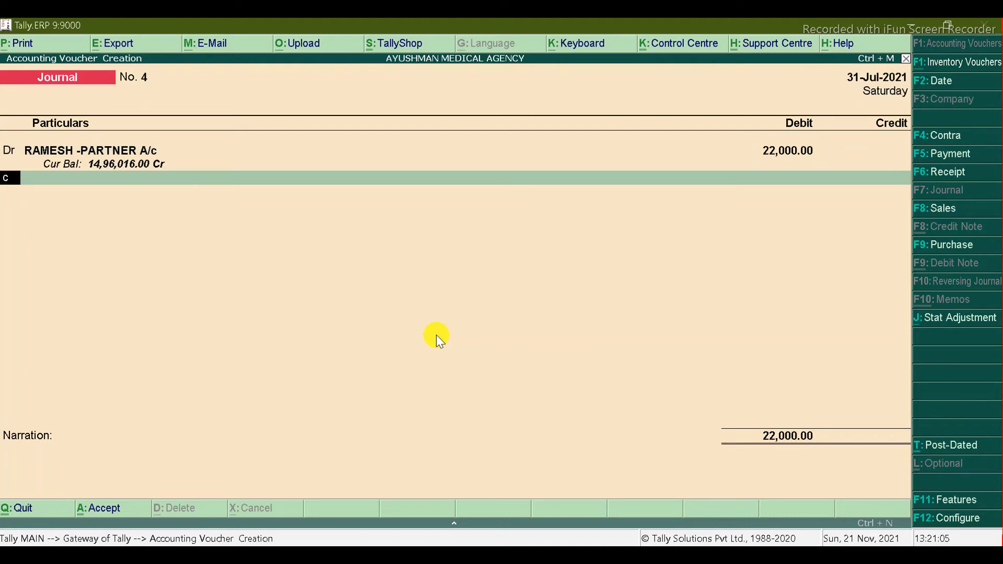
key(Return)
text(Ins)
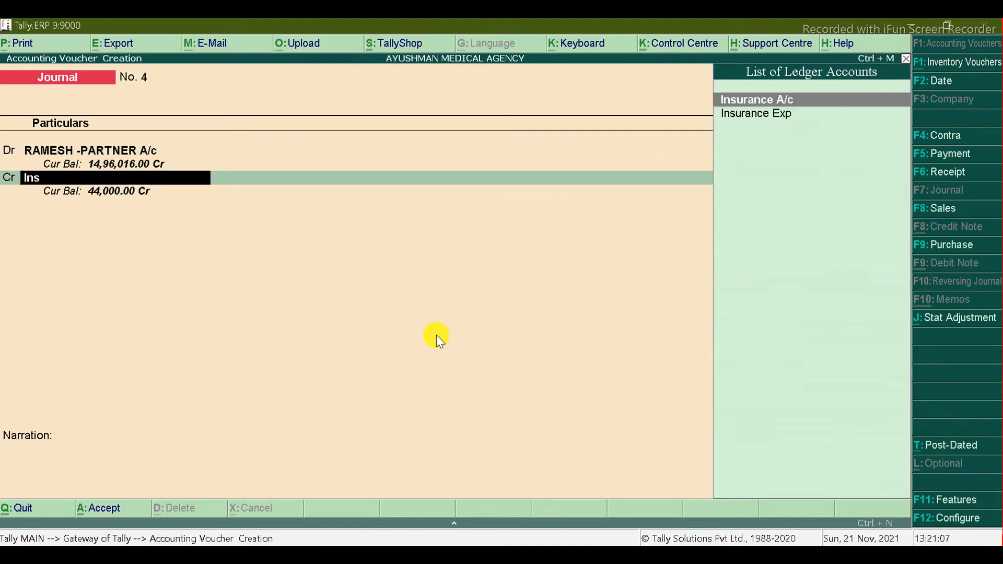
key(Return)
key(Return)
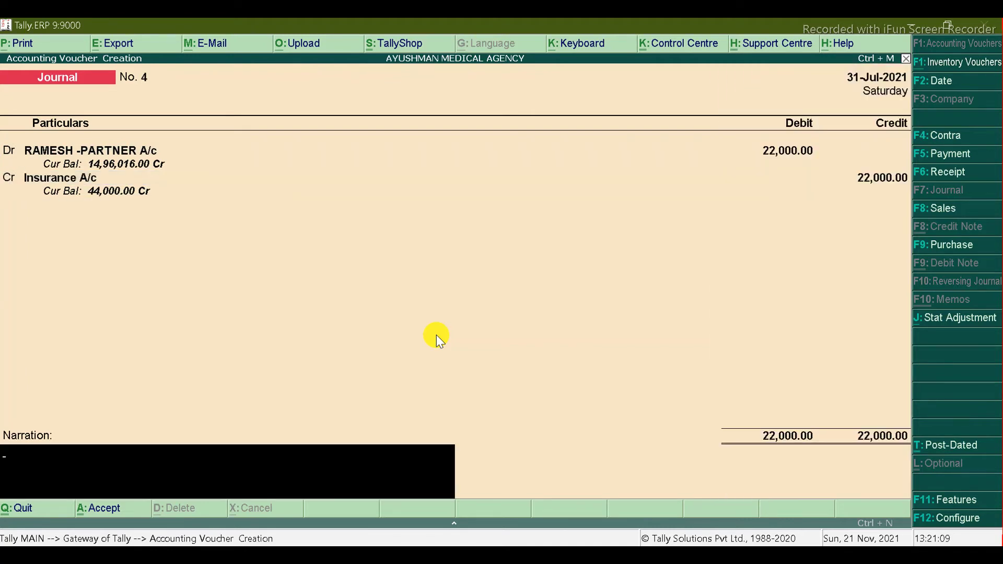
key(Return)
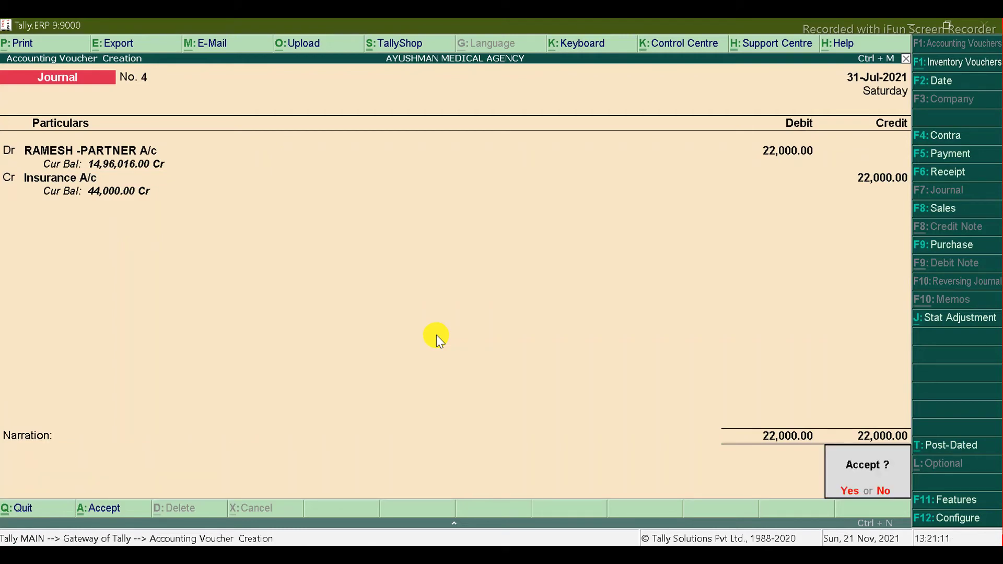
key(Return)
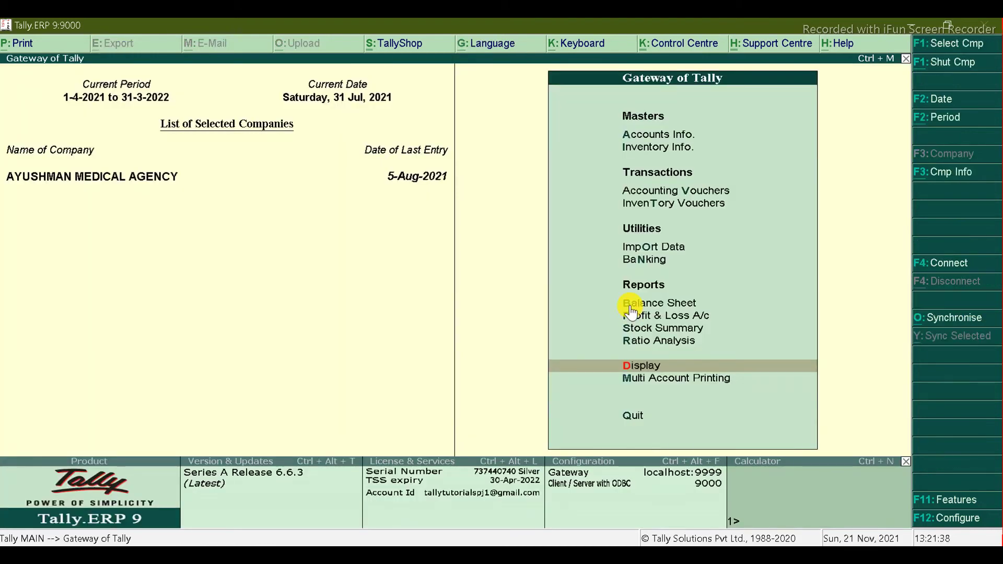
Review the Insurance A/c ledger and its journal voucher, and close both without changes
key(Return)
text(alIns)
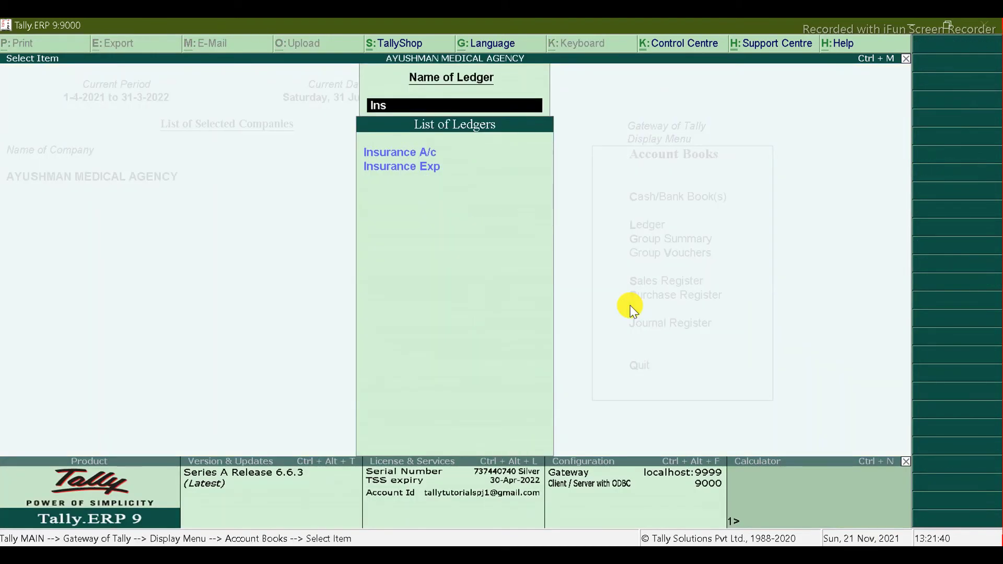
key(Return)
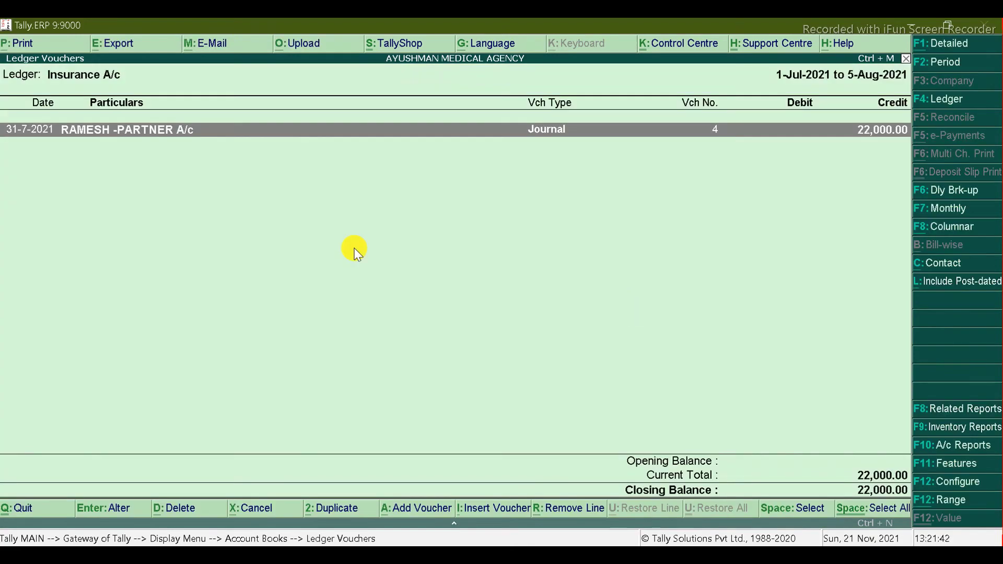
key(Return)
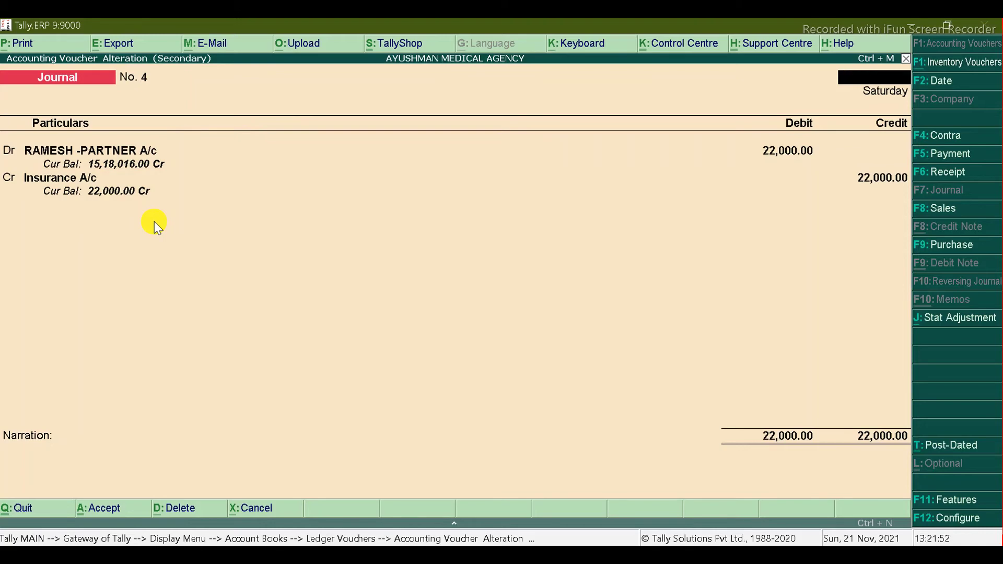
key(Escape)
key(Return)
key(Escape)
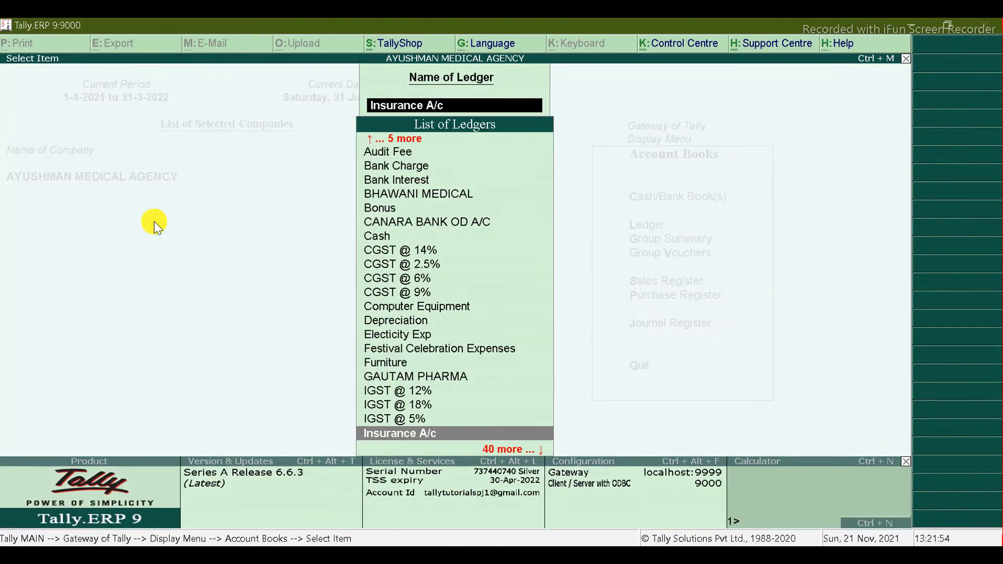
From the Insurance A/c ledger, add a payment voucher and enter 22000 for Insurance A/c from State Bank of India
key(Return)
key(alt+a)
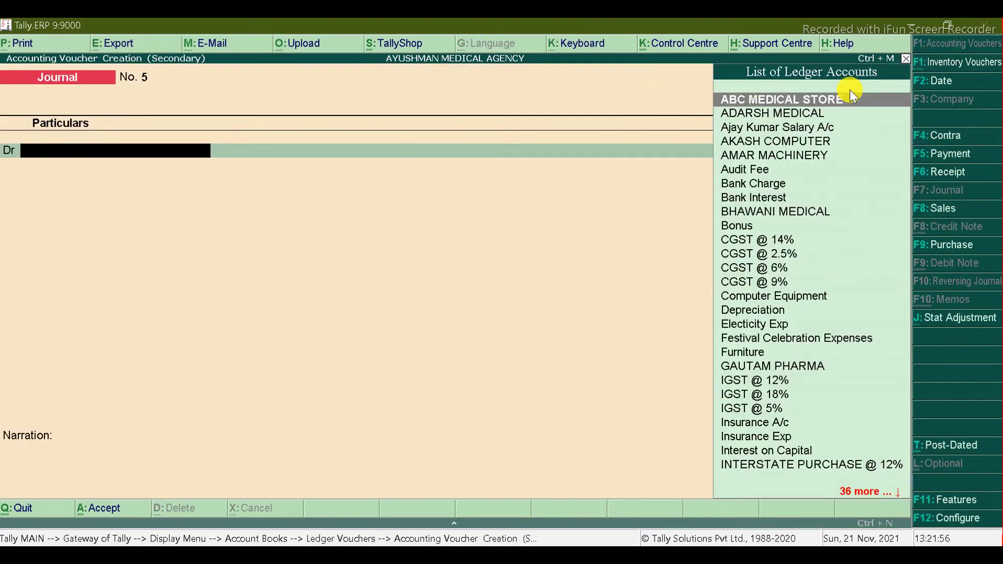
click(960, 159)
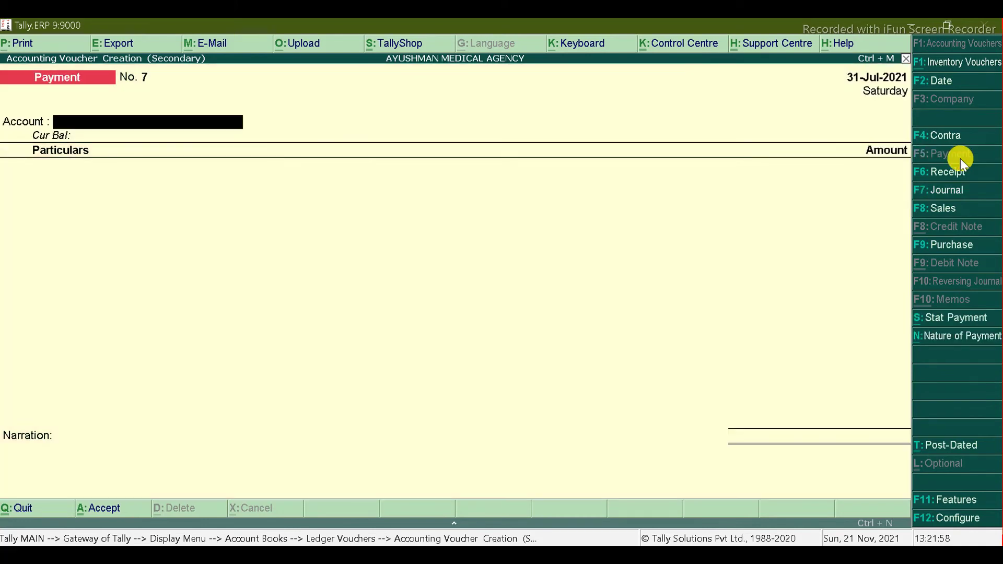
text(S)
key(Return)
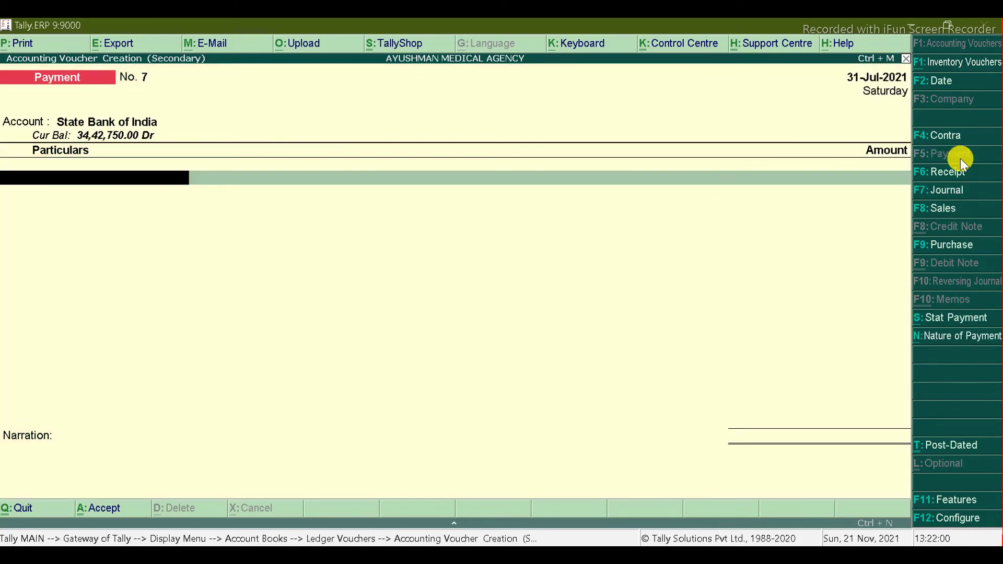
text(Ins)
key(Return)
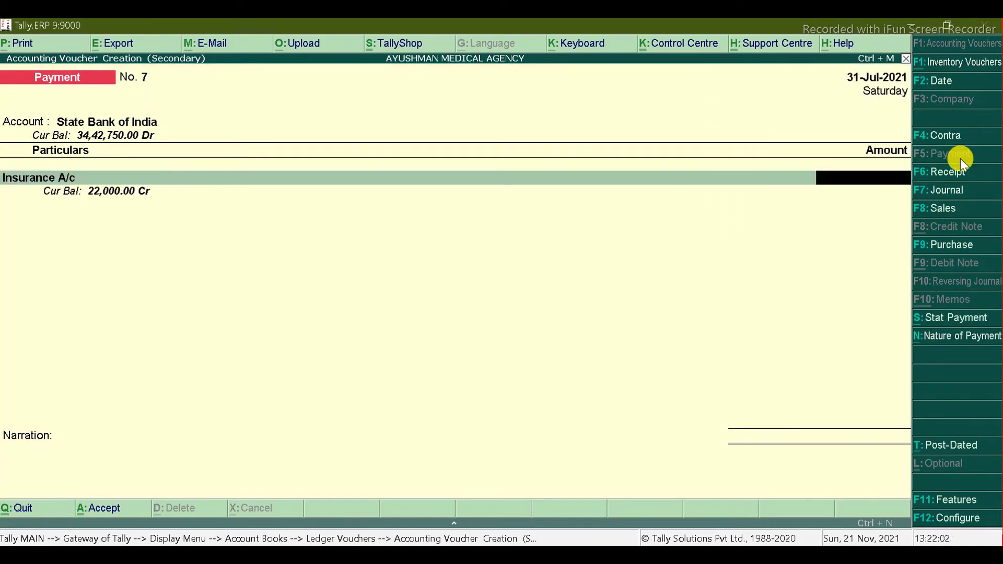
text(22000)
key(Return)
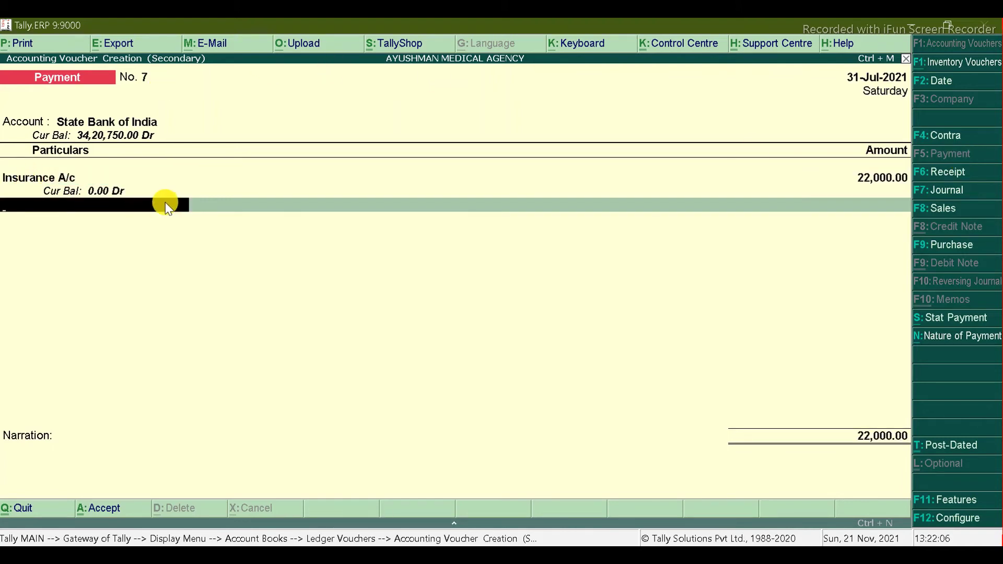
Allocate the 22,000 bank payment as an e-Fund Transfer with default details and accept the voucher without a narration
key(Return)
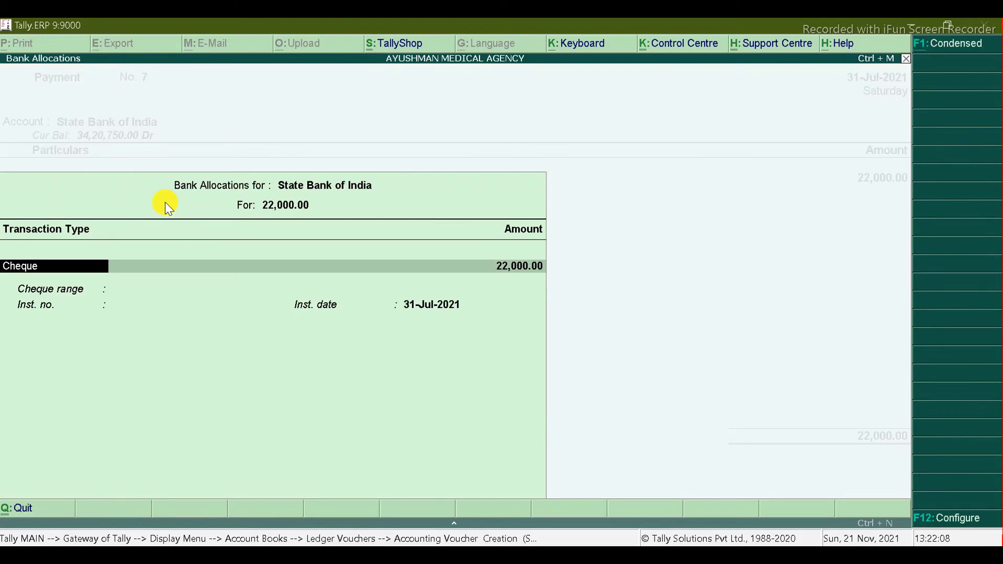
key(Down)
key(Return)
key(Return)
key(Return)
key(Return)
key(Return)
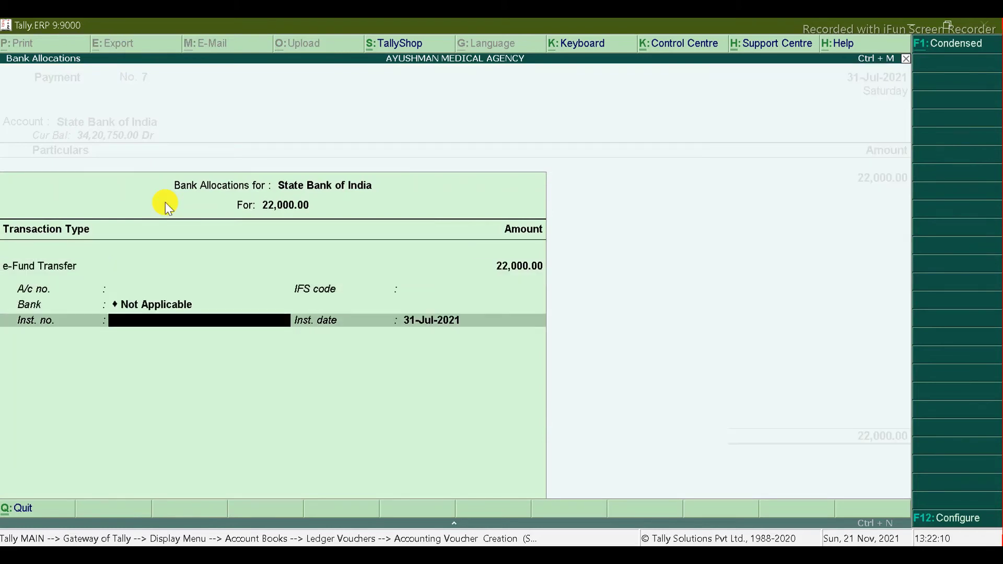
key(Return)
key(Return)
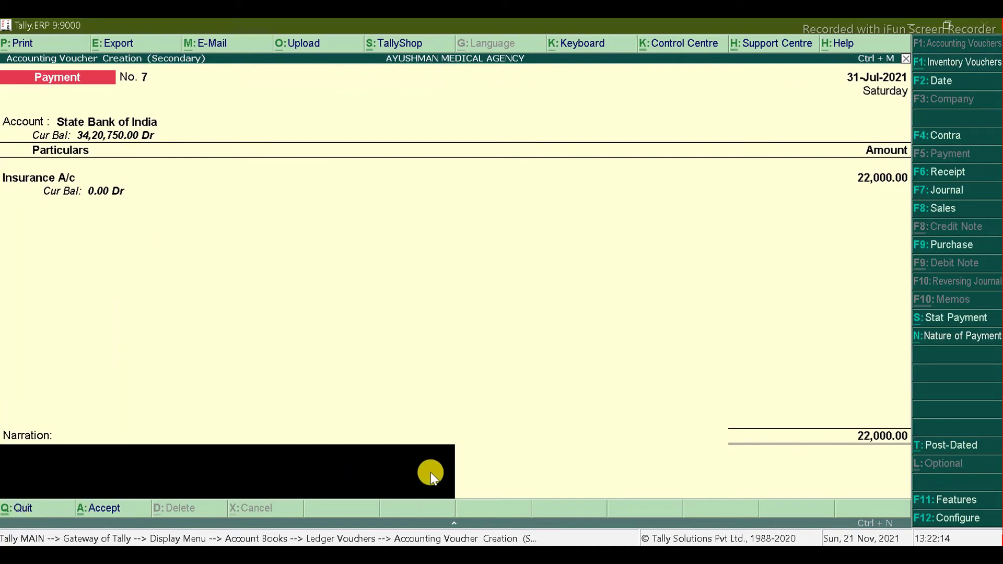
click(283, 463)
key(Return)
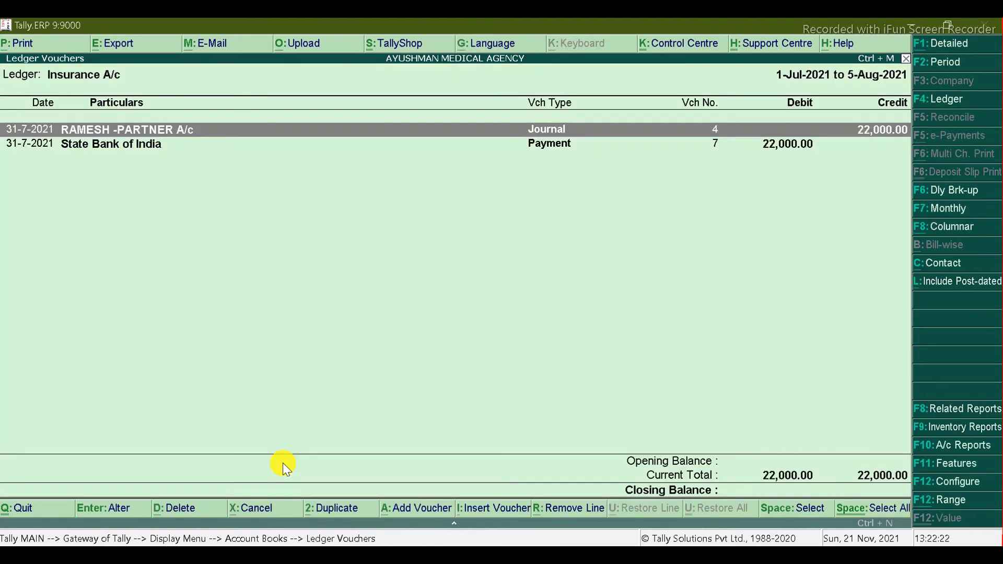
Display the debited partner's account ledger with the period starting 1-4-2021
key(Escape)
text(Ra)
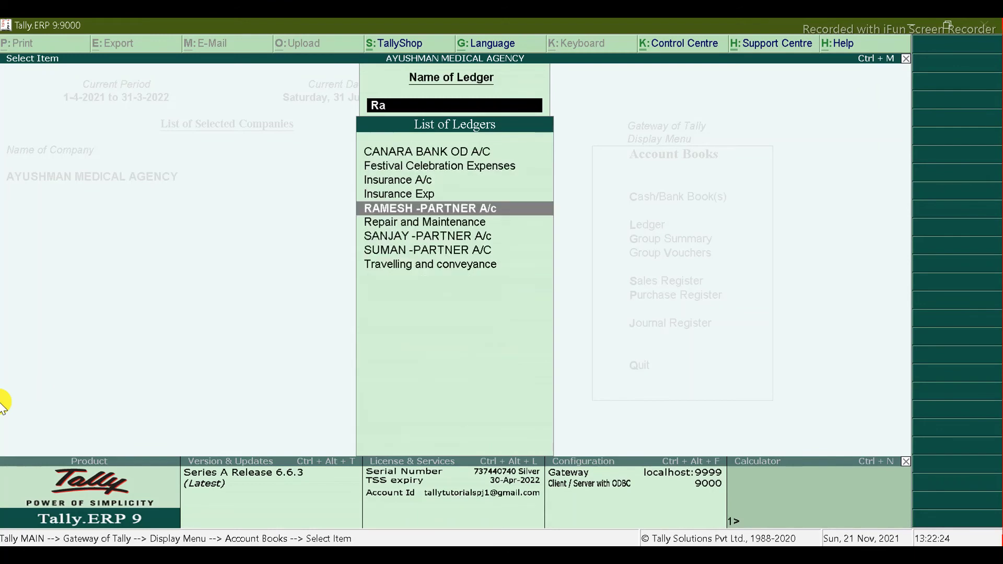
text(me)
key(Return)
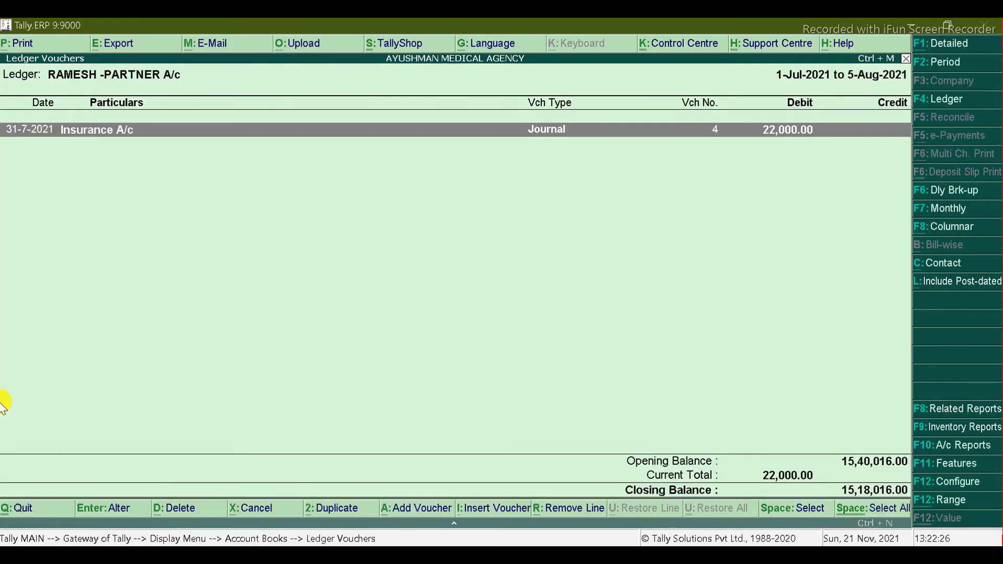
key(F2)
text(1-4-2021)
key(Return)
key(Return)
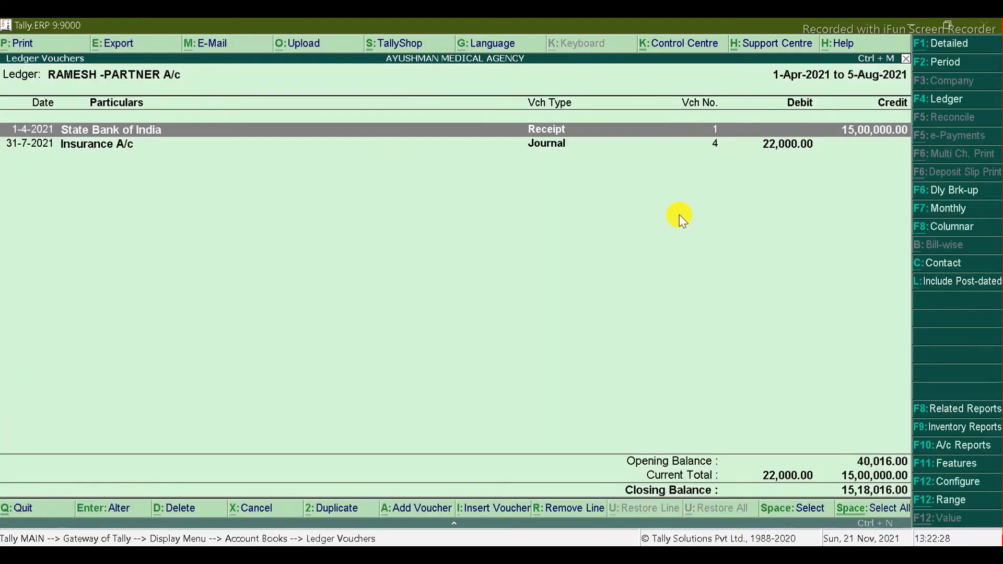
Temporarily hide the Insurance A/c journal line in the partner's ledger to compare the closing balance, and restore it
click(780, 149)
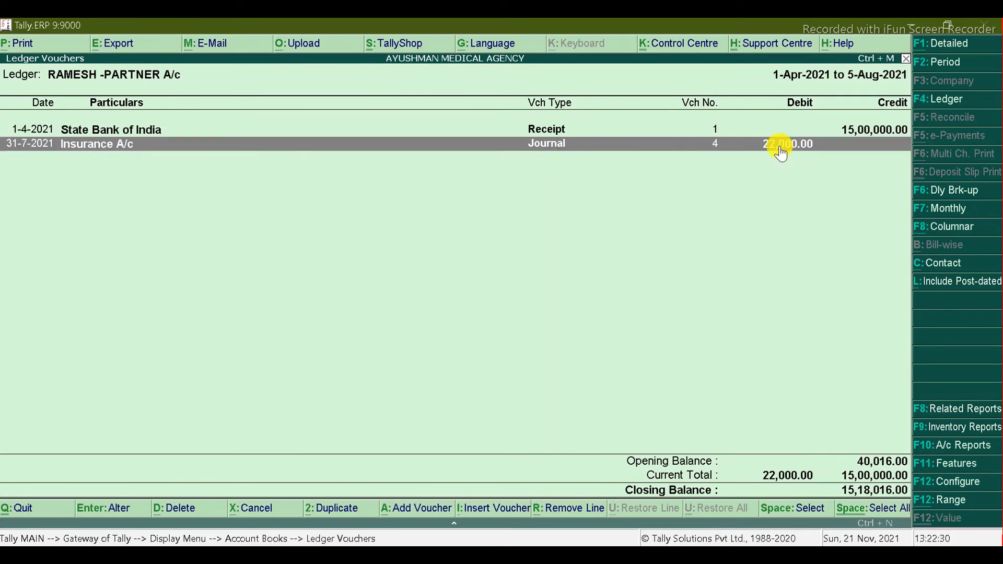
key(alt+r)
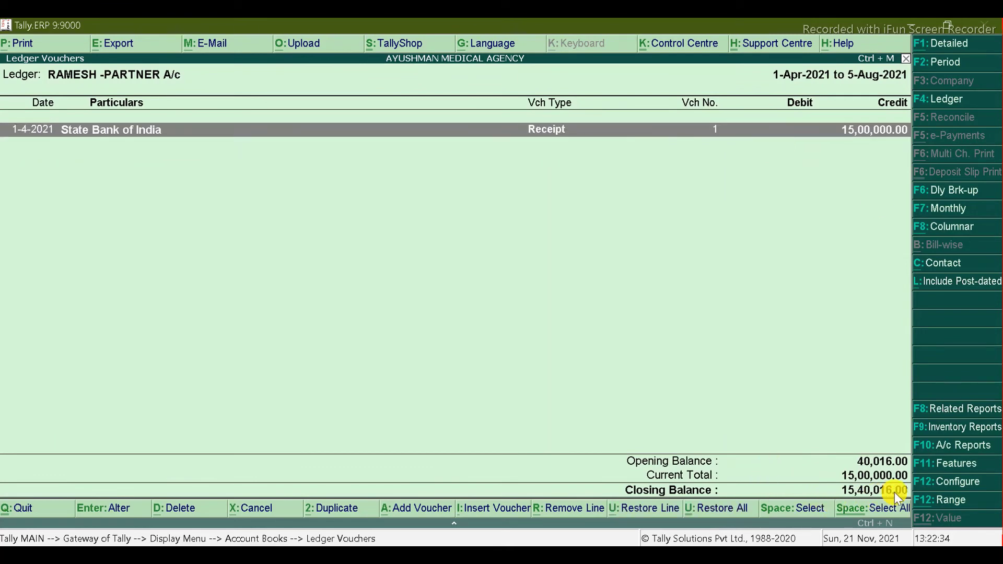
key(ctrl+u)
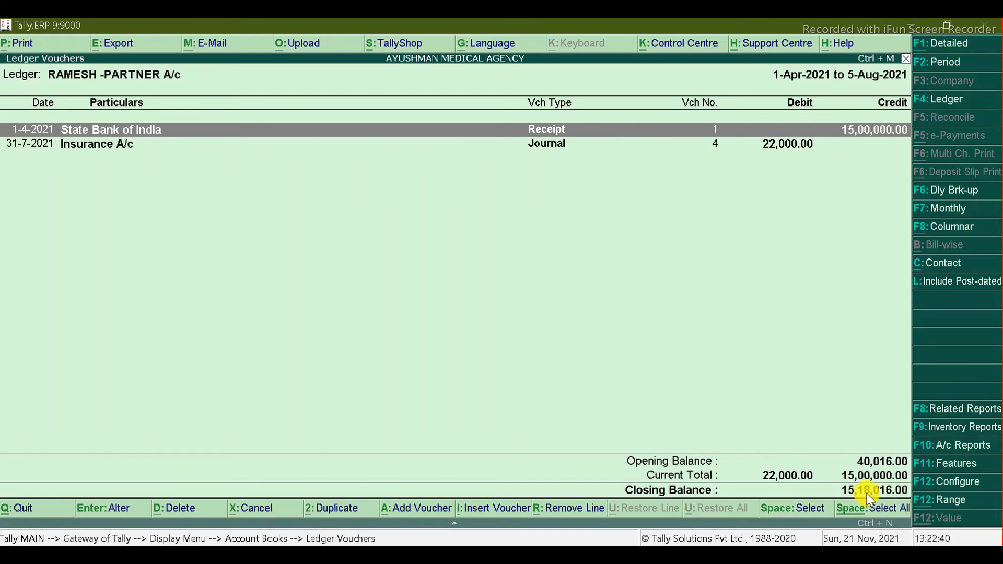
Review the Insurance A/c journal voucher from the partner's ledger without changes, and return to the Gateway of Tally
key(Down)
key(Return)
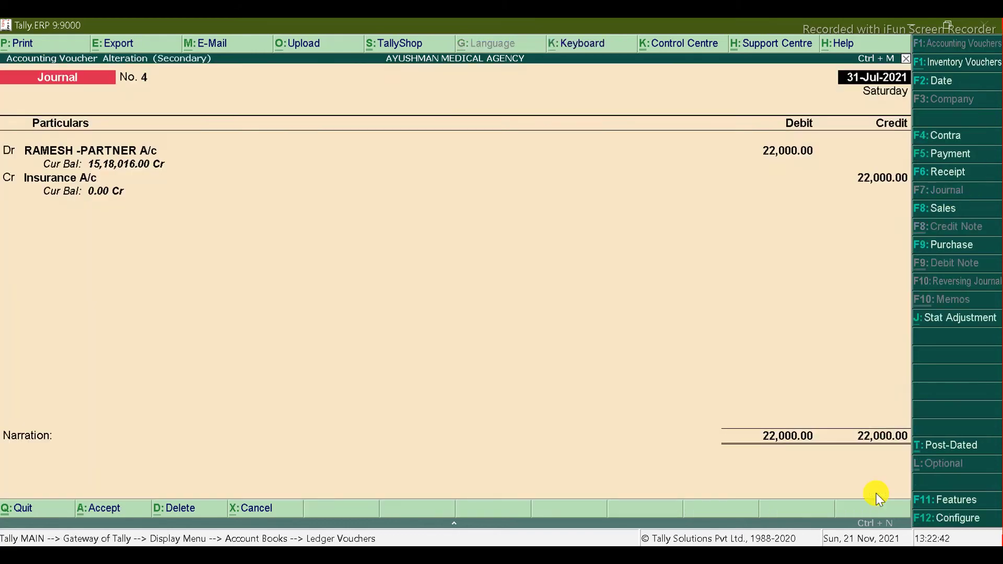
key(Escape)
key(Return)
key(Escape)
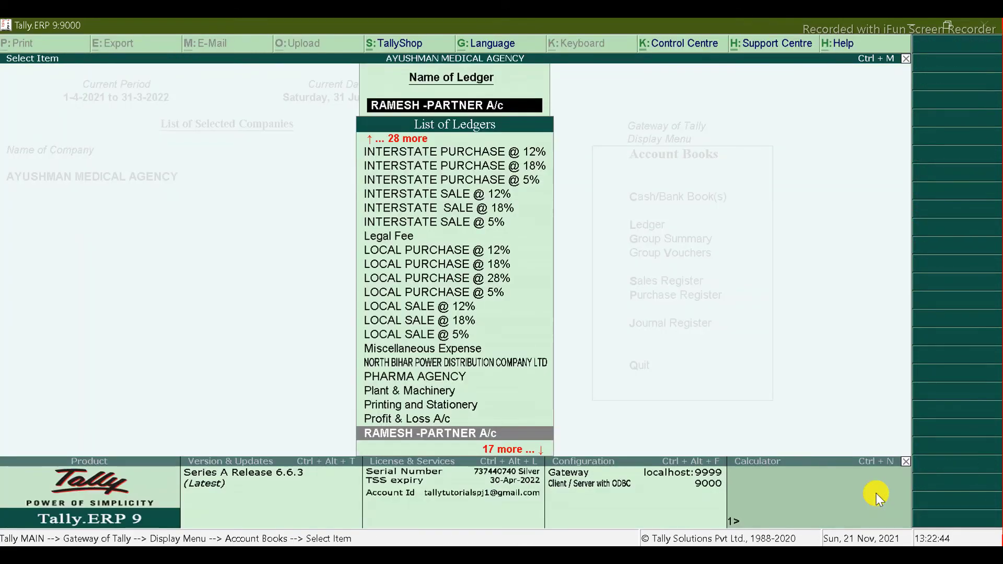
key(Escape)
key(Escape)
key(Escape)
Examine the Indirect Expenses breakdown in the Profit & Loss A/c and compare it with the Excel expense list
key(p)
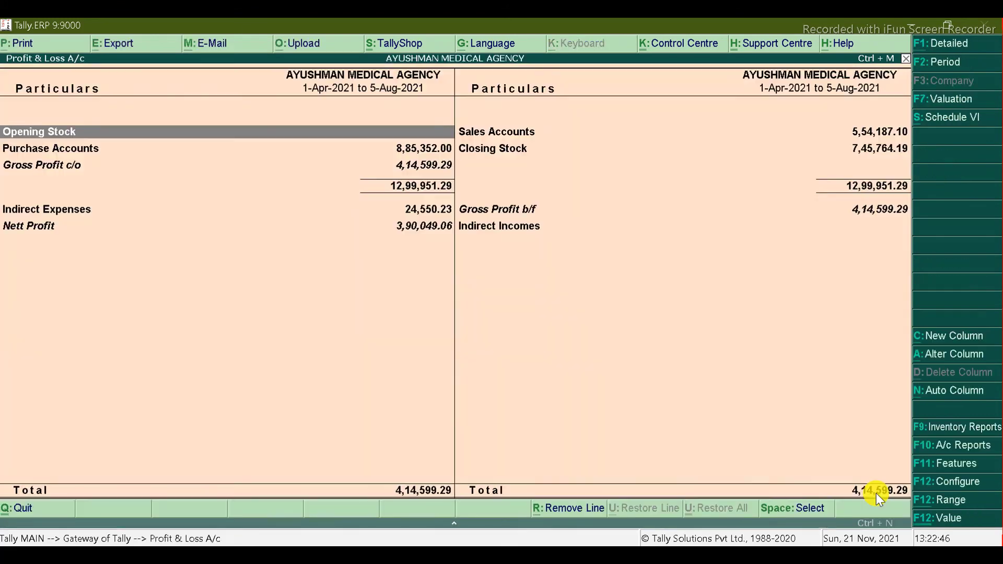
key(Down)
key(Down)
key(Down)
key(Return)
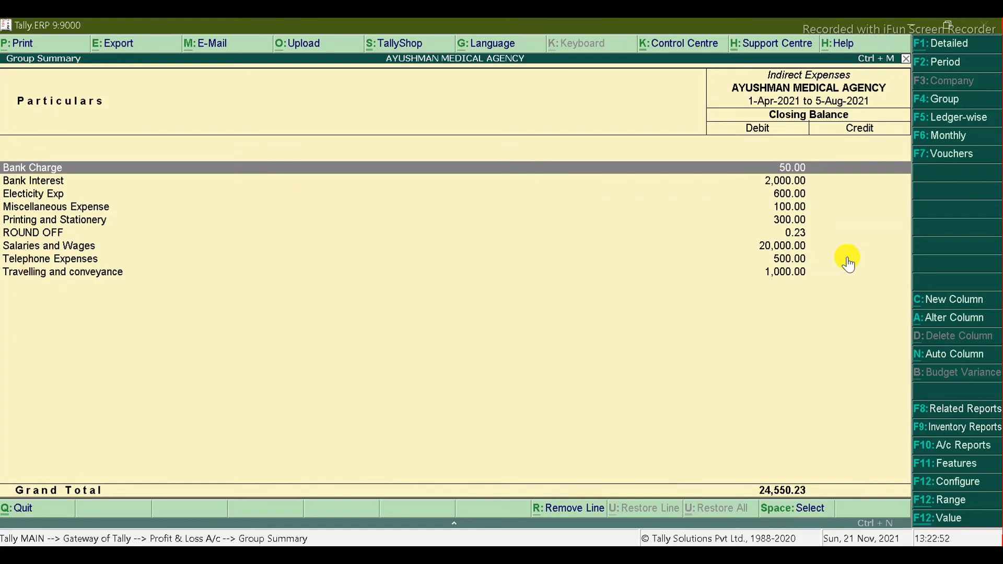
key(Escape)
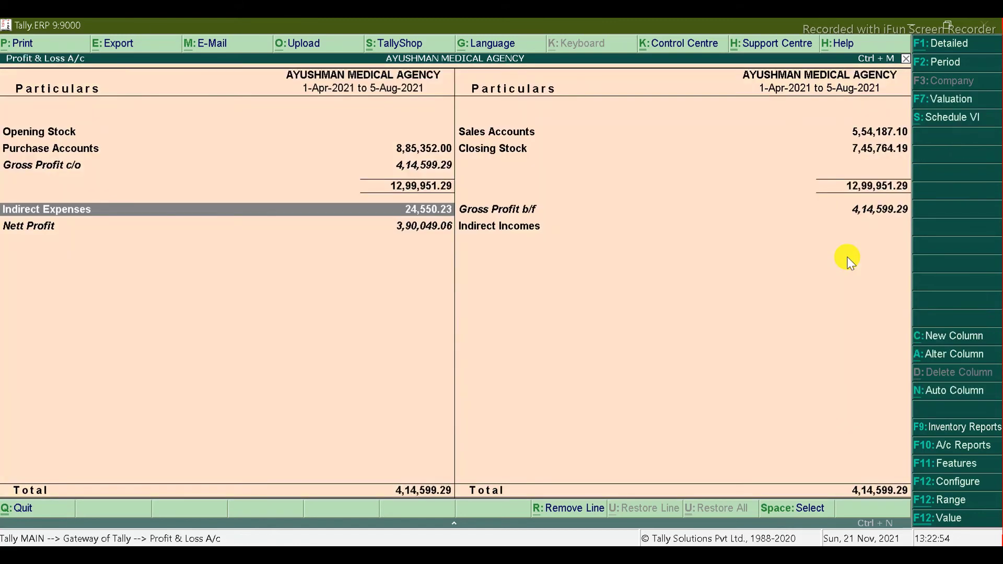
key(alt+Tab)
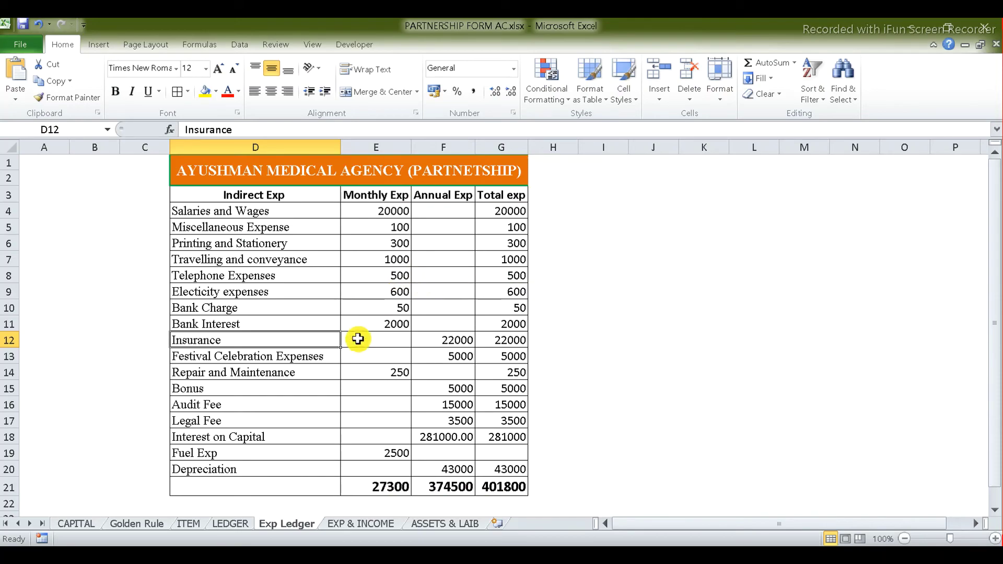
key(alt+Tab)
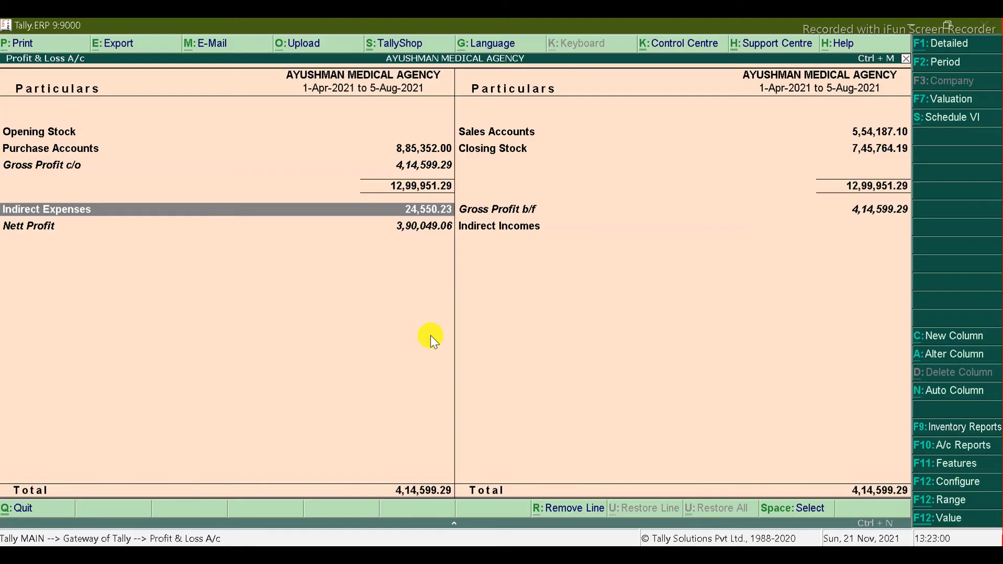
Start a journal voucher and debit Insurance Exp with 22000, checking the amount in the Excel sheet
key(Escape)
key(v)
key(F7)
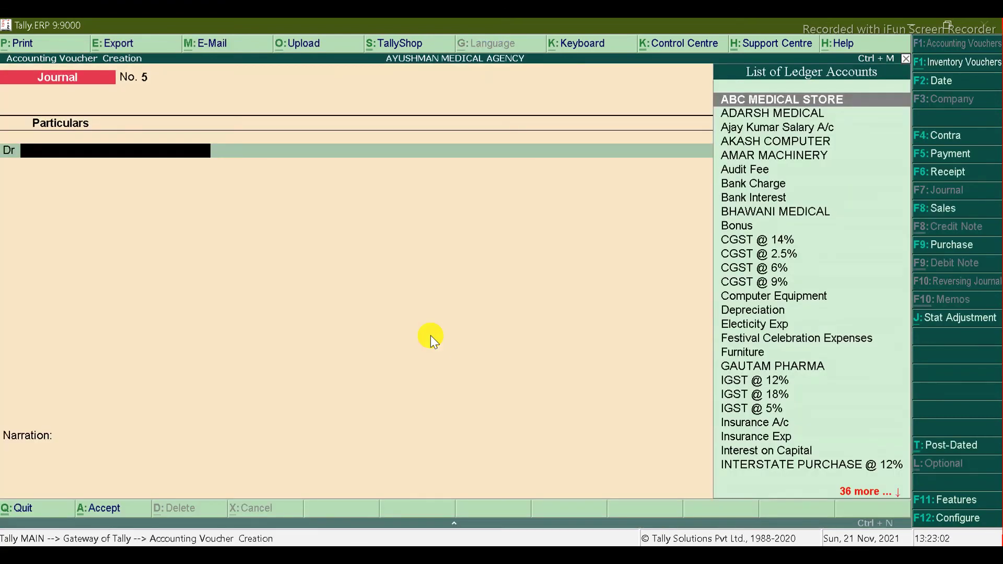
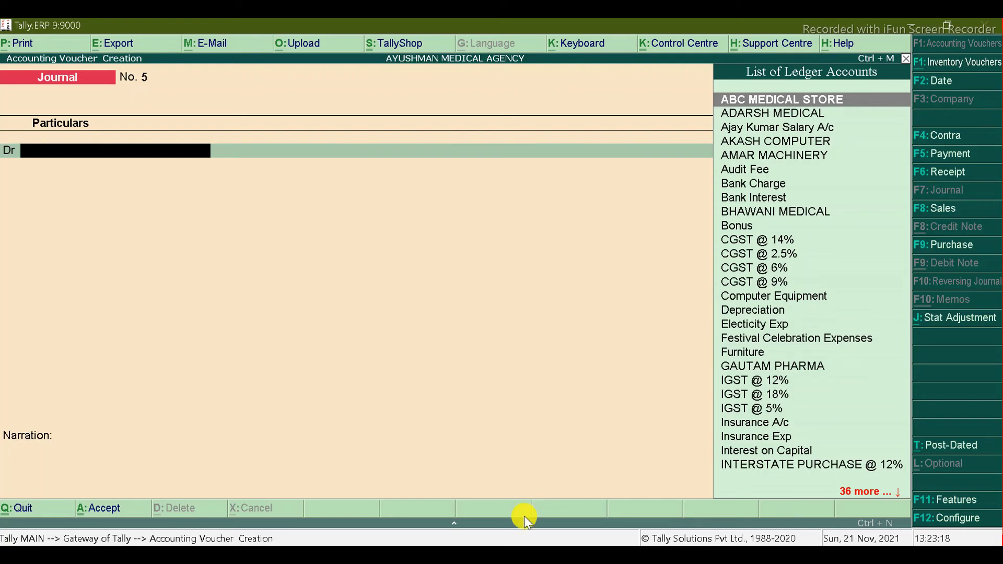
text(Ins)
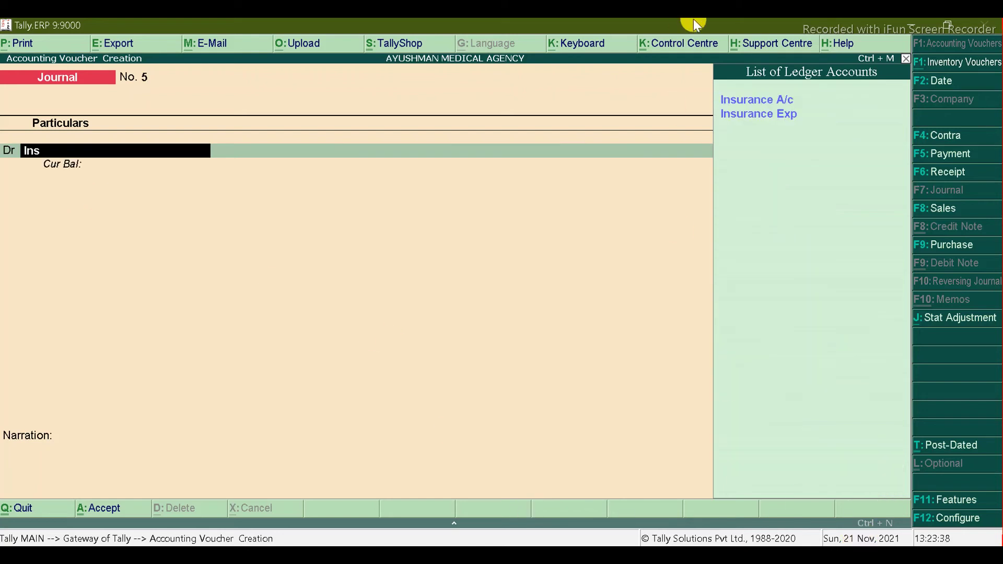
key(Down)
key(Return)
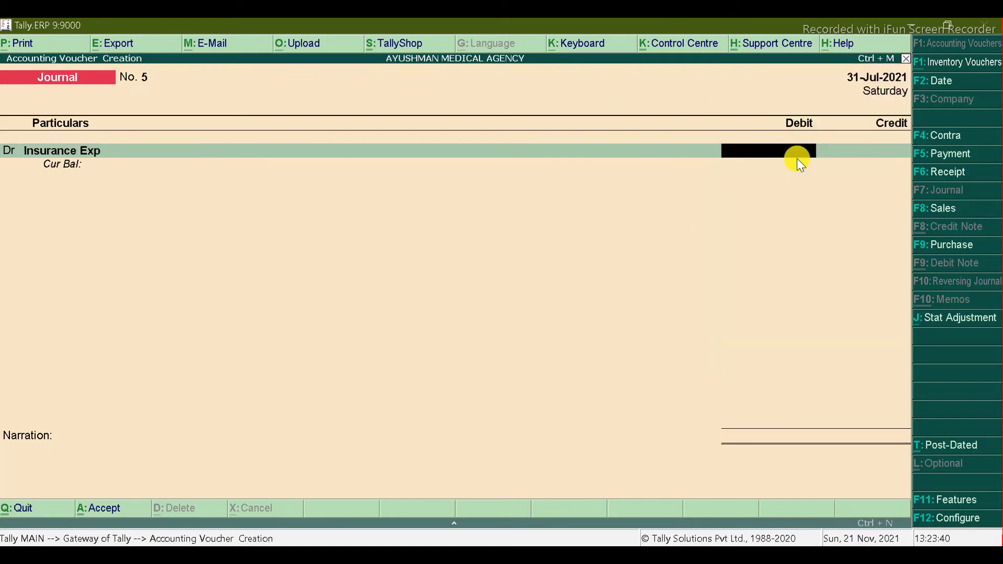
key(alt+Tab)
key(alt+Tab)
text(2000)
key(BackSpace)
key(BackSpace)
key(BackSpace)
text(2000)
key(Return)
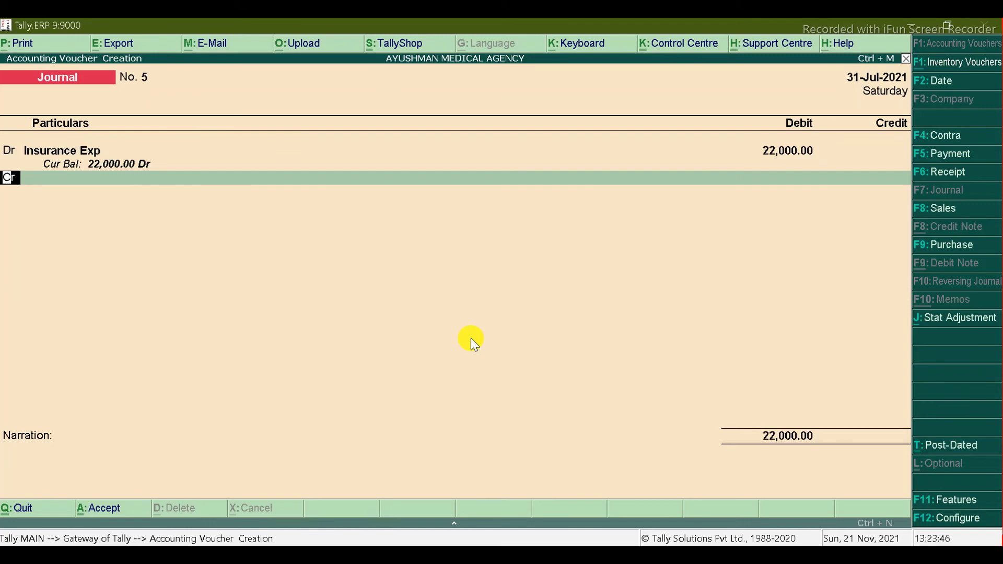
Credit LIC with 22,000 on the second journal line, replacing the wrongly chosen ABC MEDICAL STORE
text(abc)
key(Return)
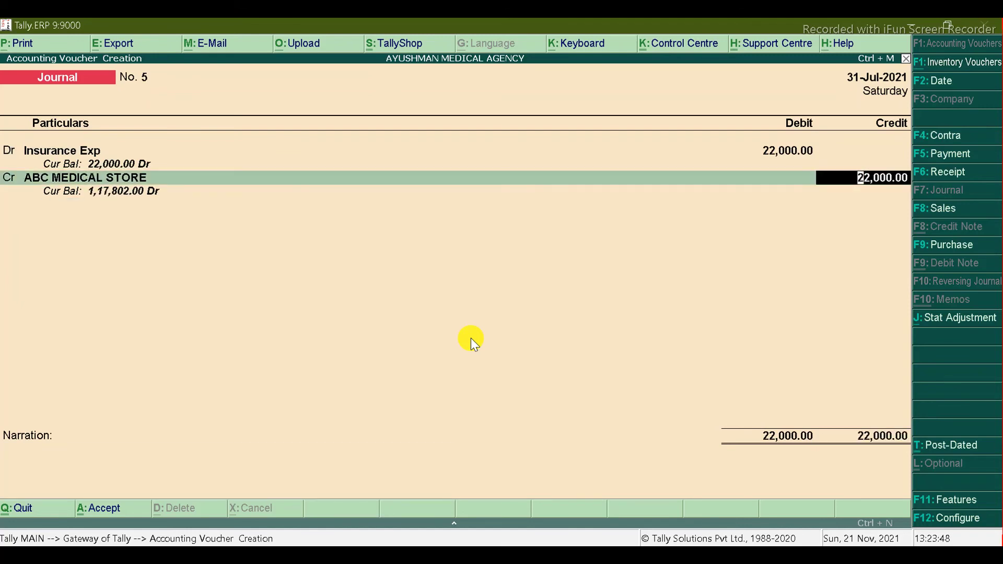
key(BackSpace)
text(lic)
key(Return)
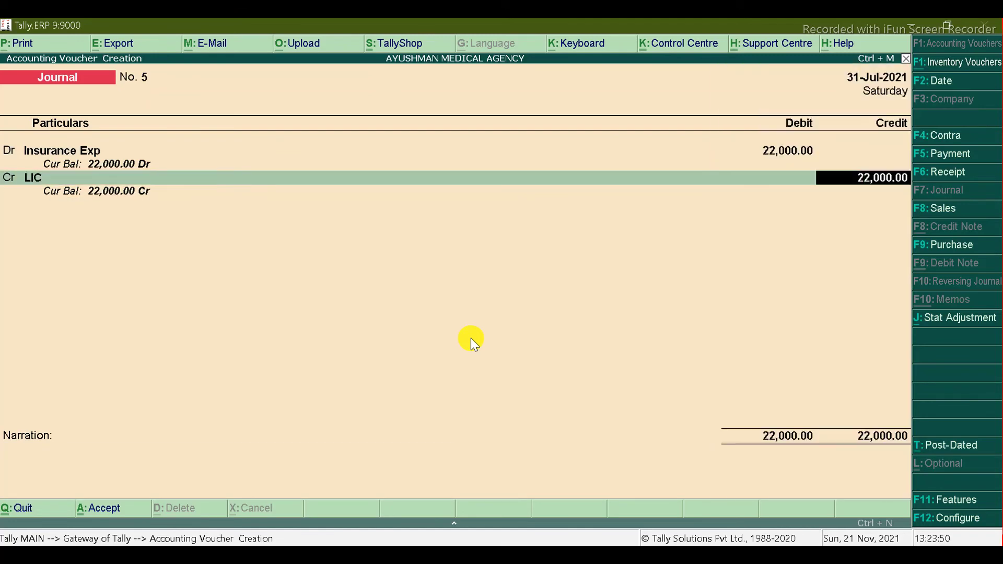
key(Return)
Allocate the LIC credit of 22,000 to New Ref 5 and accept the journal voucher without a narration
key(Up)
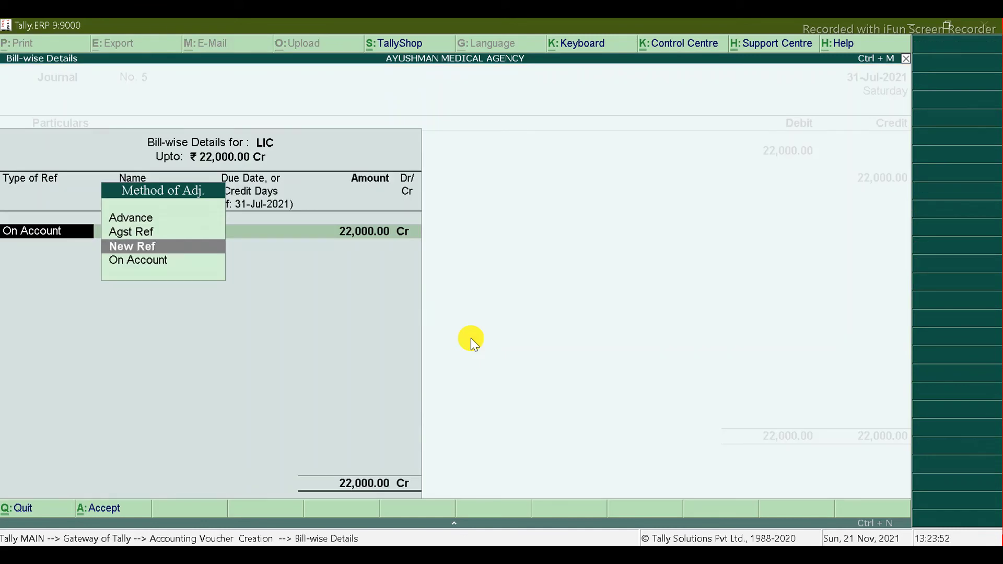
key(Return)
key(Return)
key(Return)
key(Return)
key(Return)
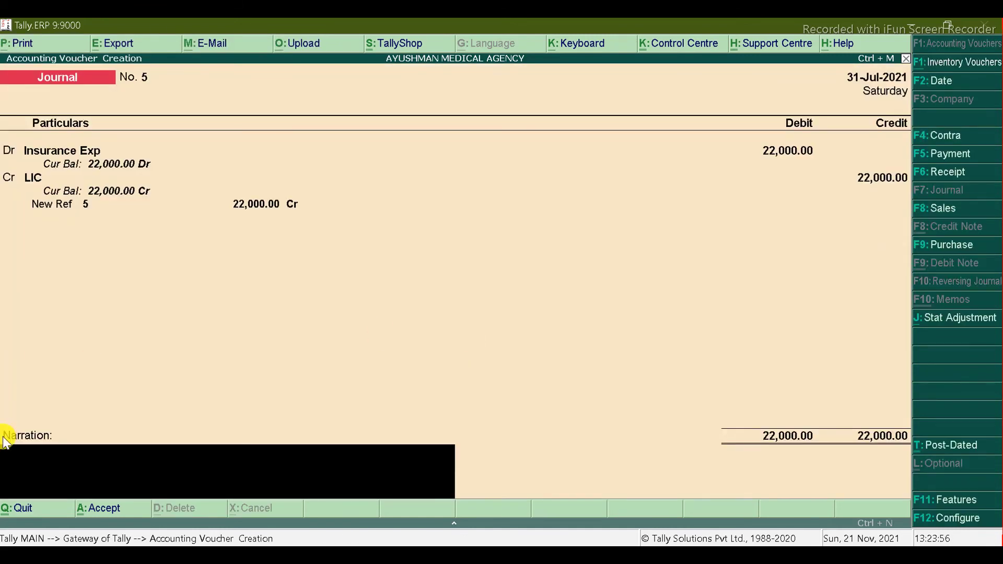
key(Return)
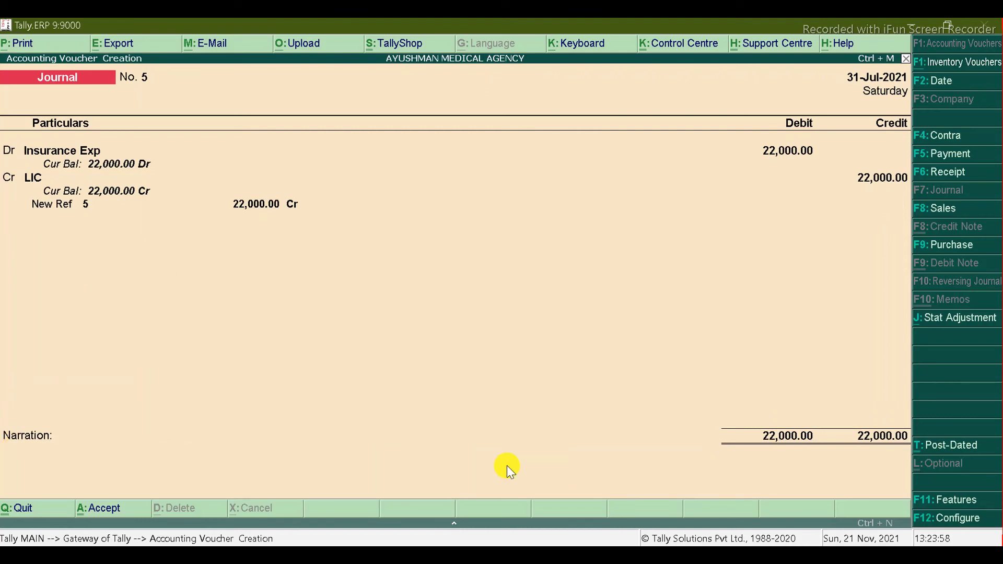
key(Return)
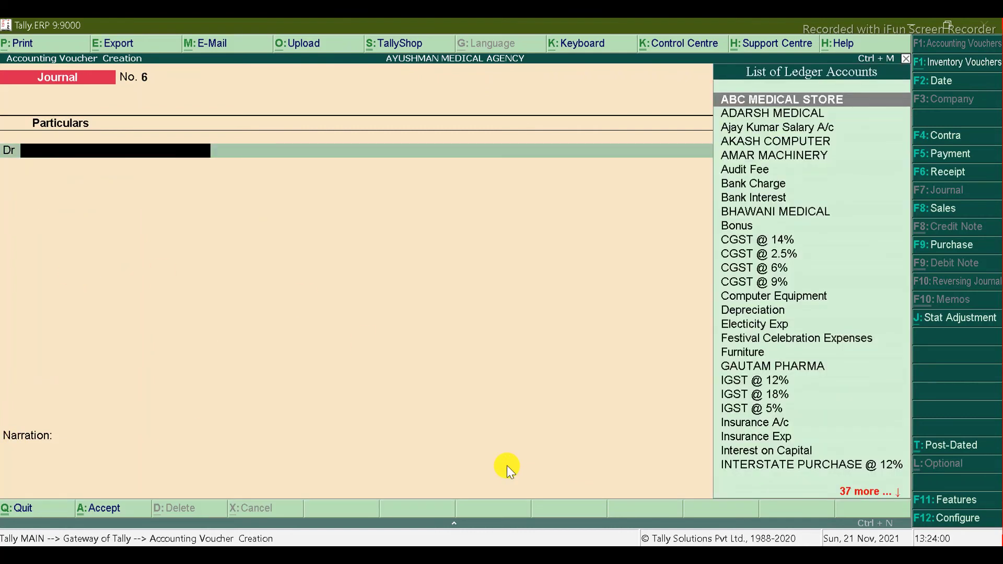
Check the Insurance Exp entry under Indirect Expenses in the Profit & Loss A/c and return to the Gateway of Tally
key(Escape)
key(Escape)
key(n)
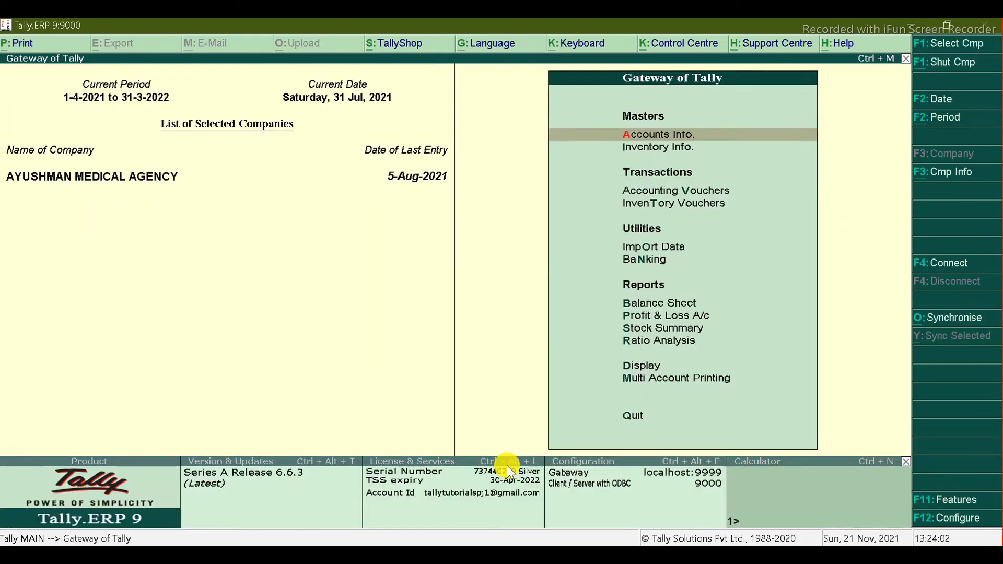
key(p)
key(Down)
key(Down)
key(Return)
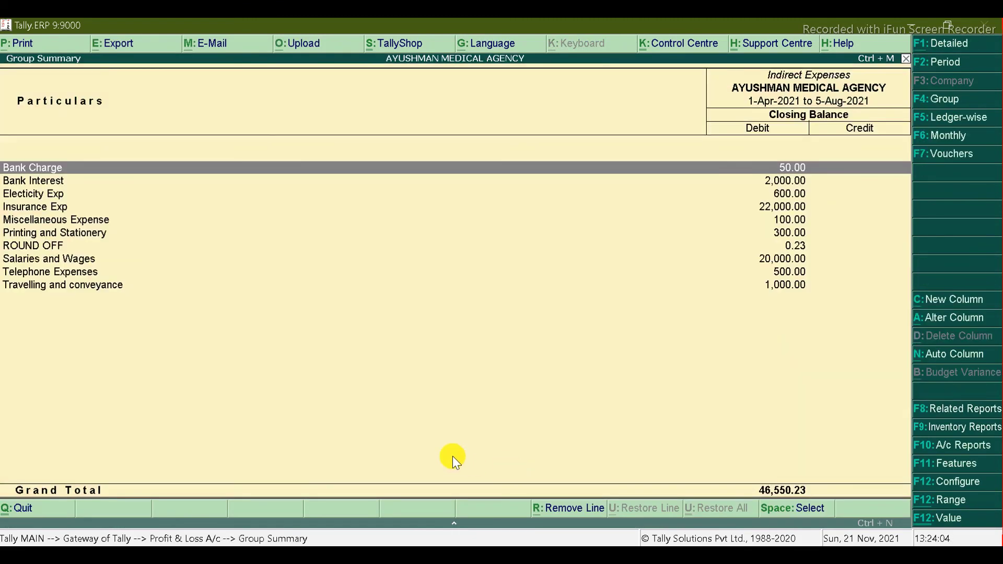
click(13, 207)
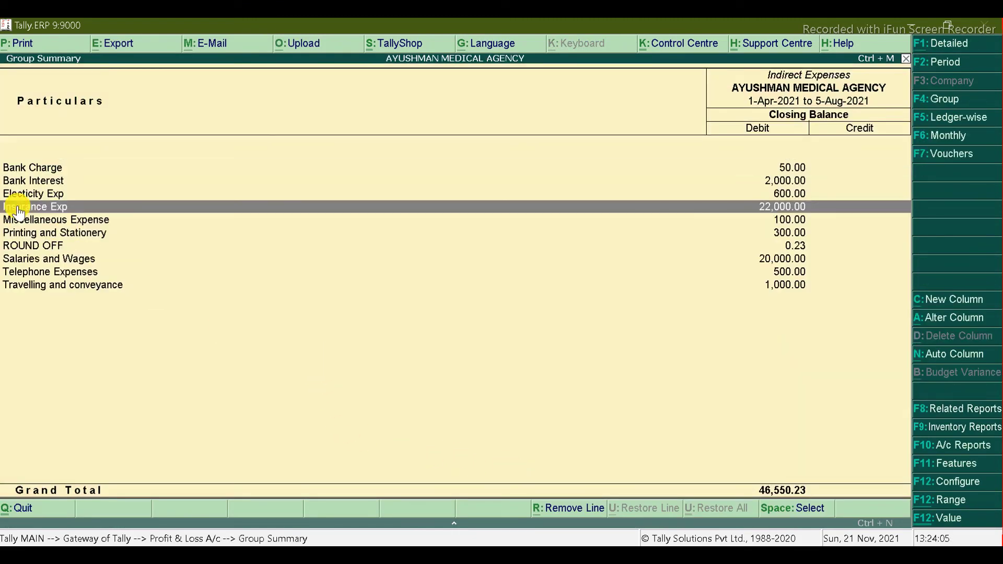
key(Escape)
key(Escape)
key(Escape)
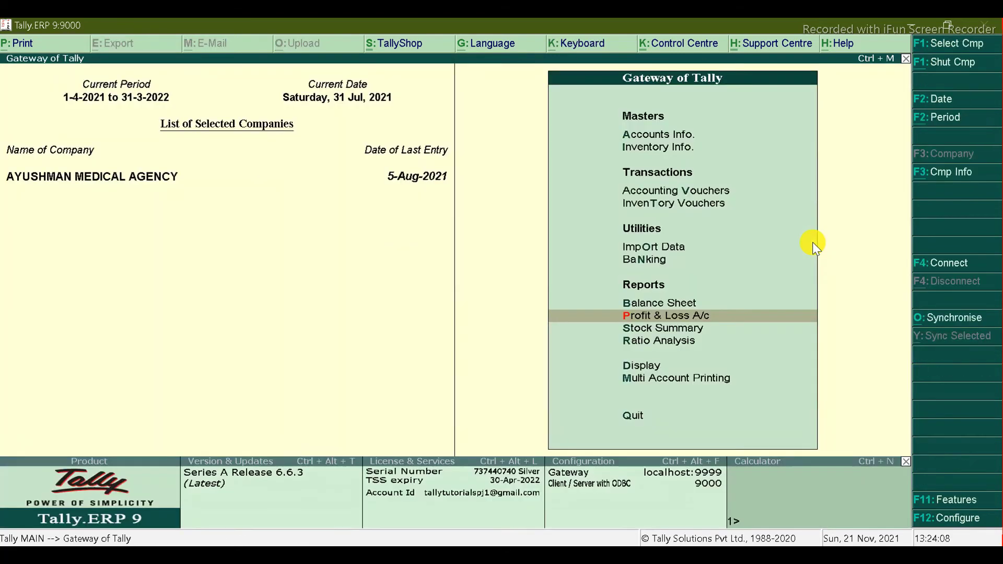
key(Escape)
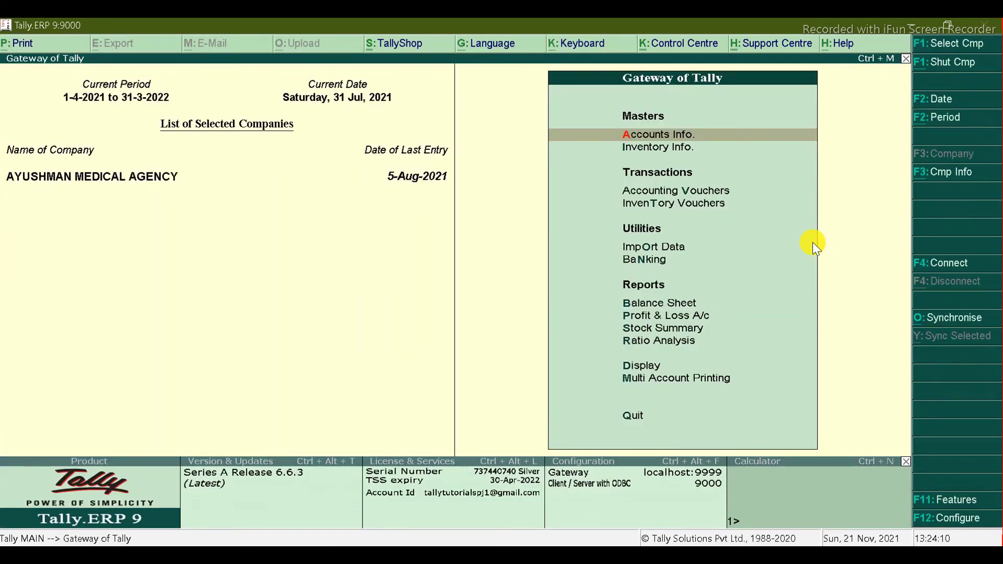
Start a payment voucher from State Bank of India and enter LIC with an amount of 22,000
key(v)
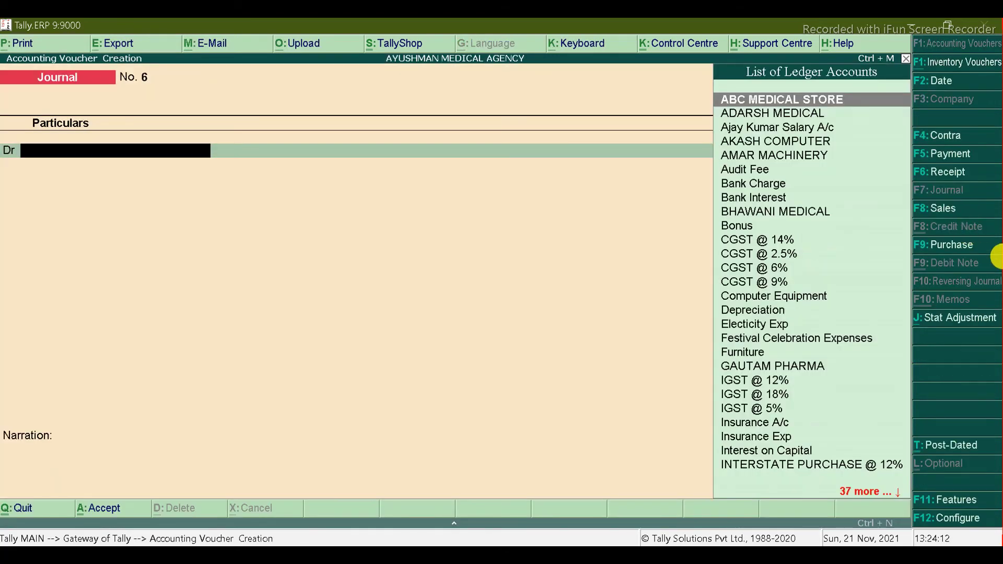
click(936, 153)
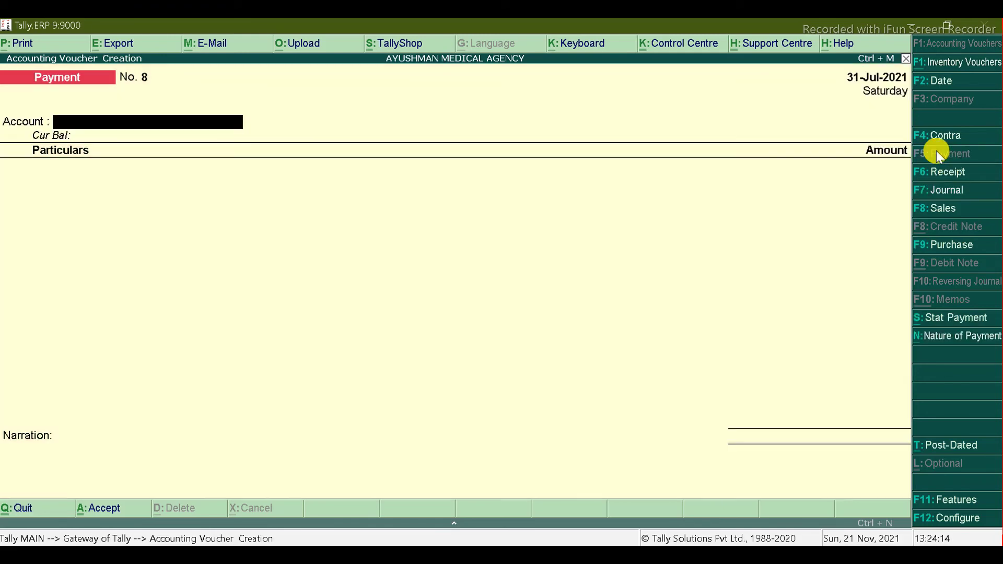
text(s)
key(Return)
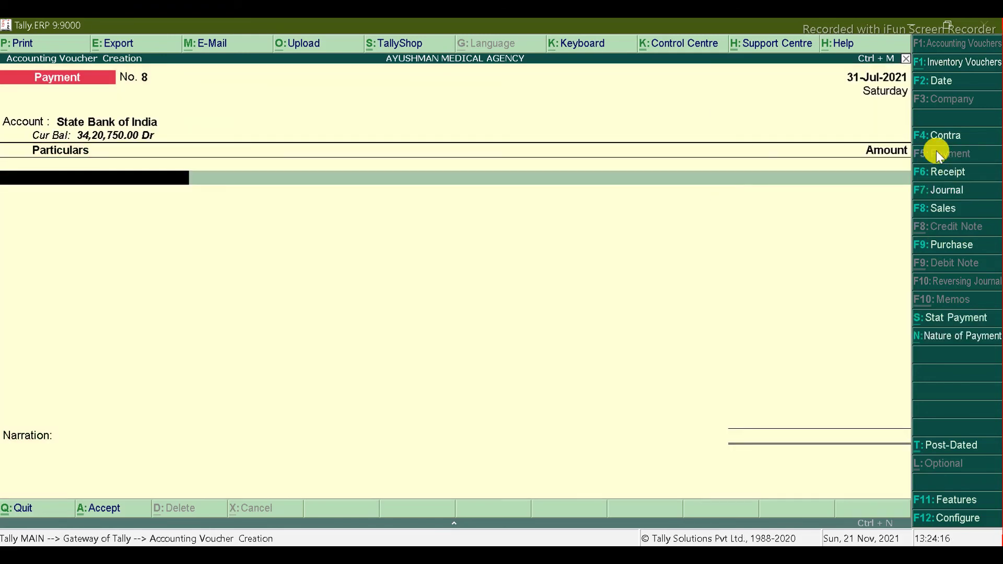
text(lic)
key(Return)
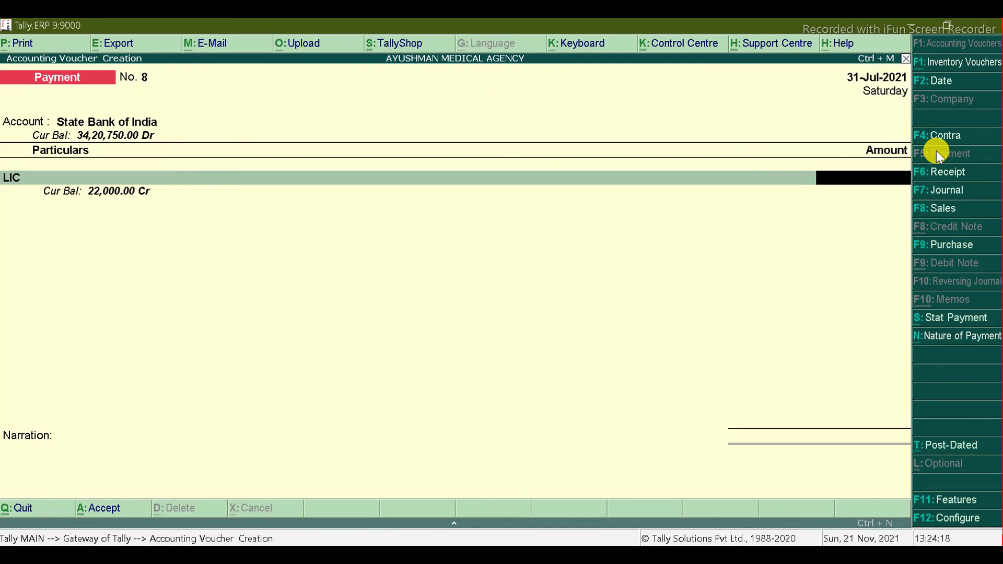
text(22000)
key(Return)
Settle the LIC payment of 22,000 against pending bill 5 with Agst Ref
key(Return)
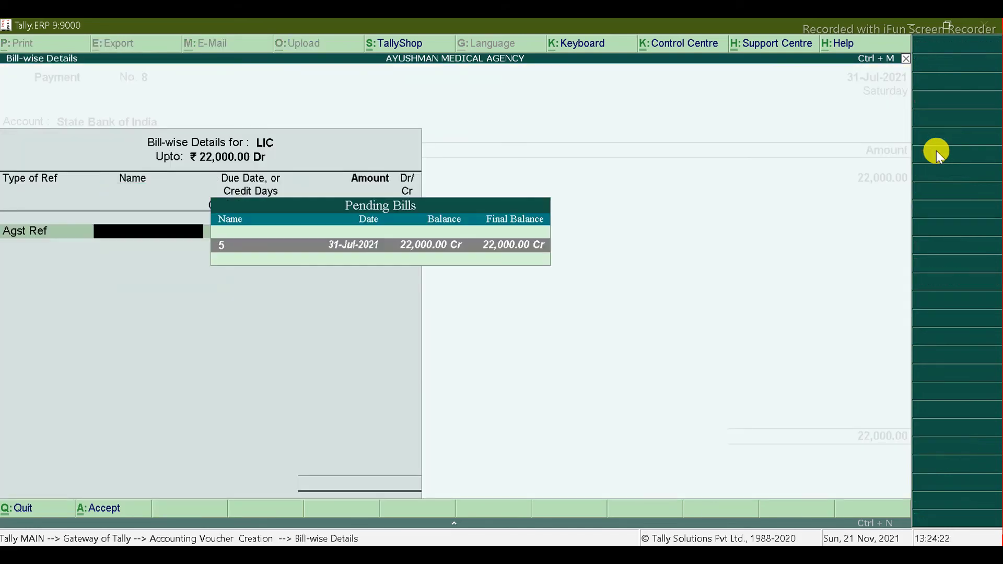
key(Return)
key(Return)
key(Return)
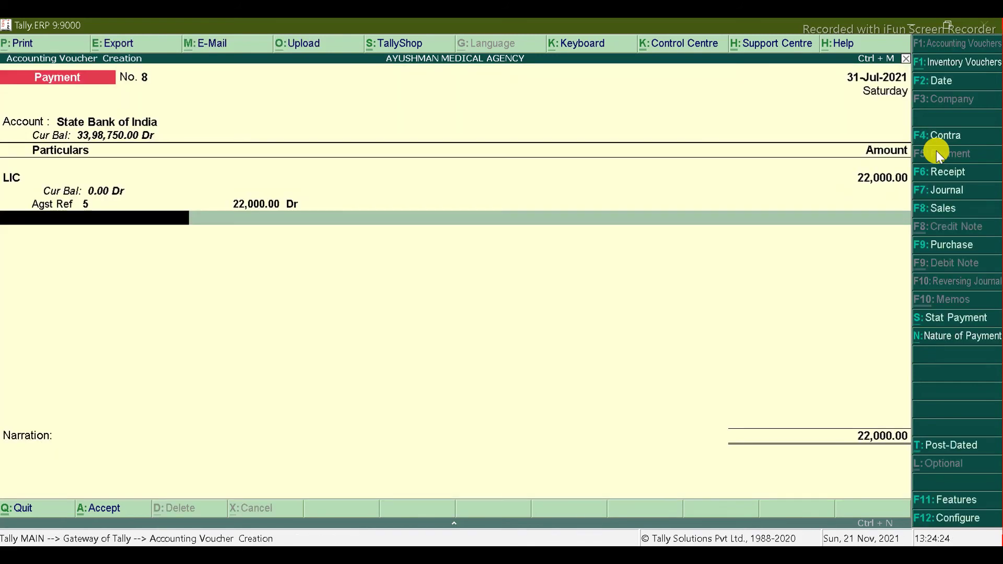
Allocate the State Bank of India payment as an e-Fund Transfer, leaving the account, bank and instrument details blank
key(Return)
key(Return)
key(Down)
key(Return)
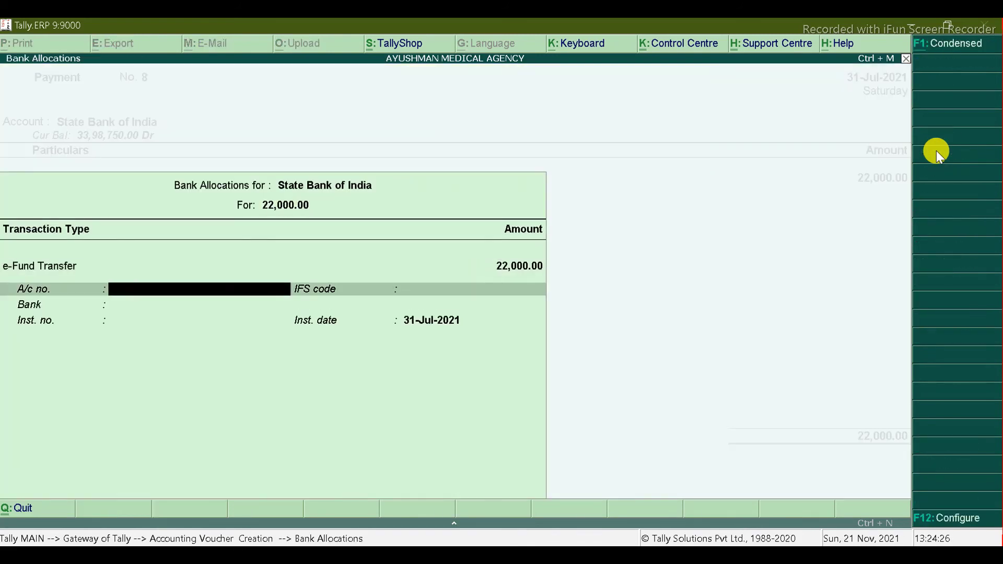
key(Return)
key(Return)
key(Return)
key(Return)
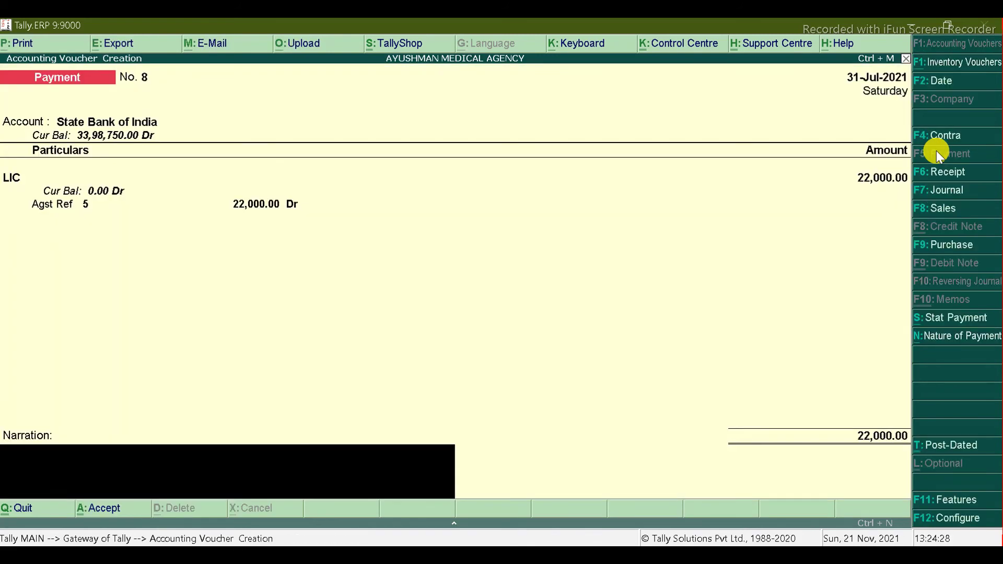
Accept the LIC payment voucher without a narration and return to the Gateway of Tally
click(399, 454)
key(Return)
key(Escape)
key(Return)
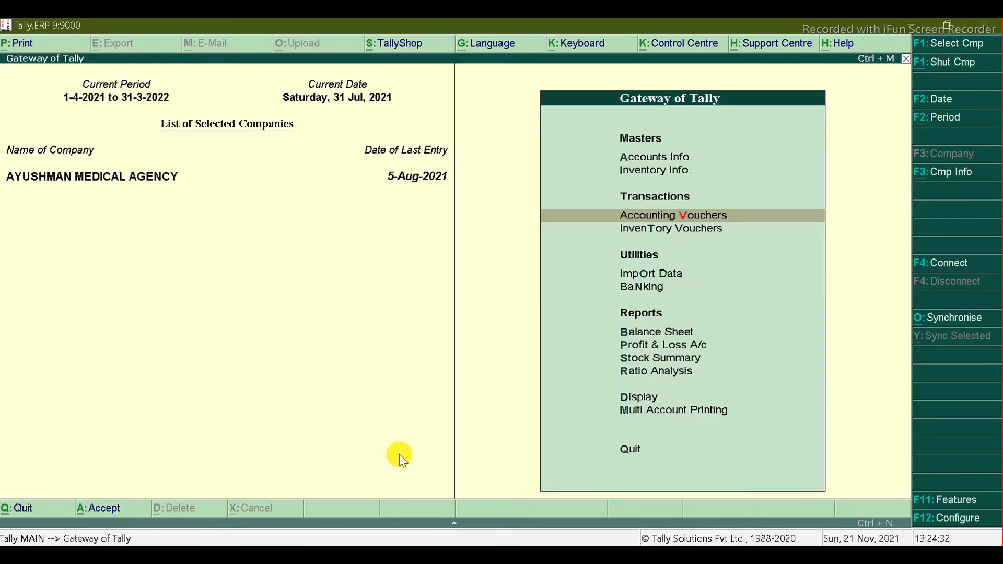
Check the LIC ledger vouchers in the account books and return to the Gateway of Tally
text(dalli)
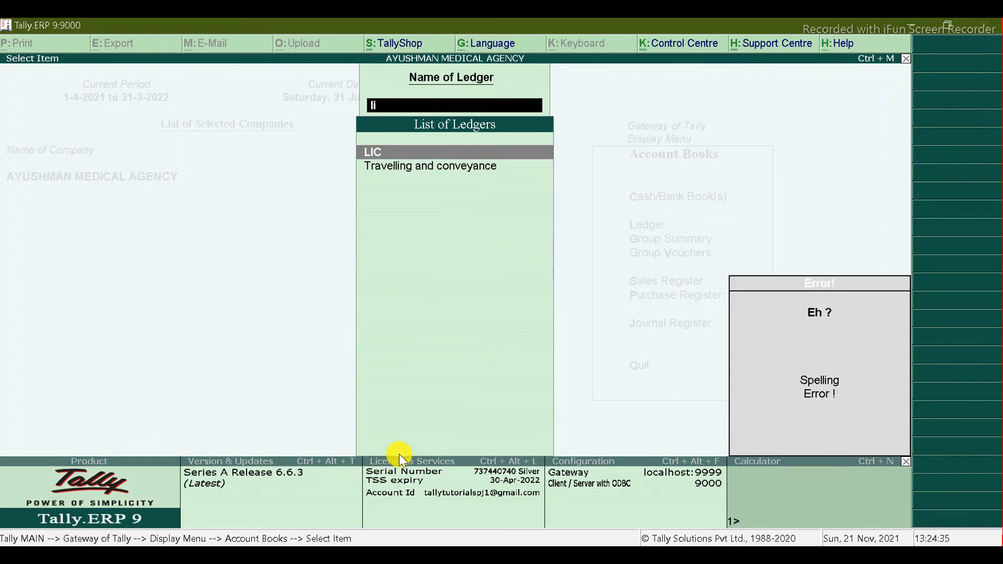
key(Return)
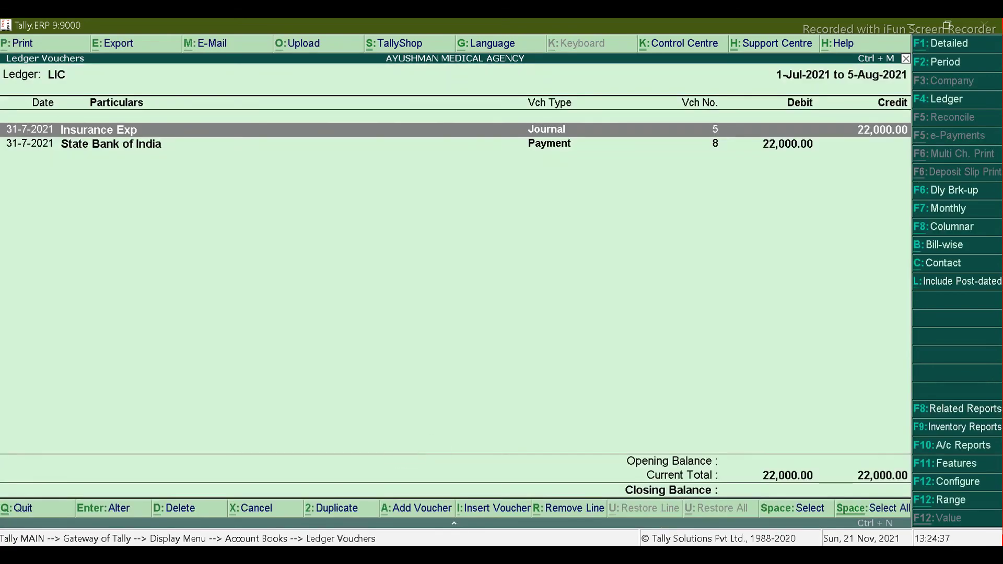
key(Escape)
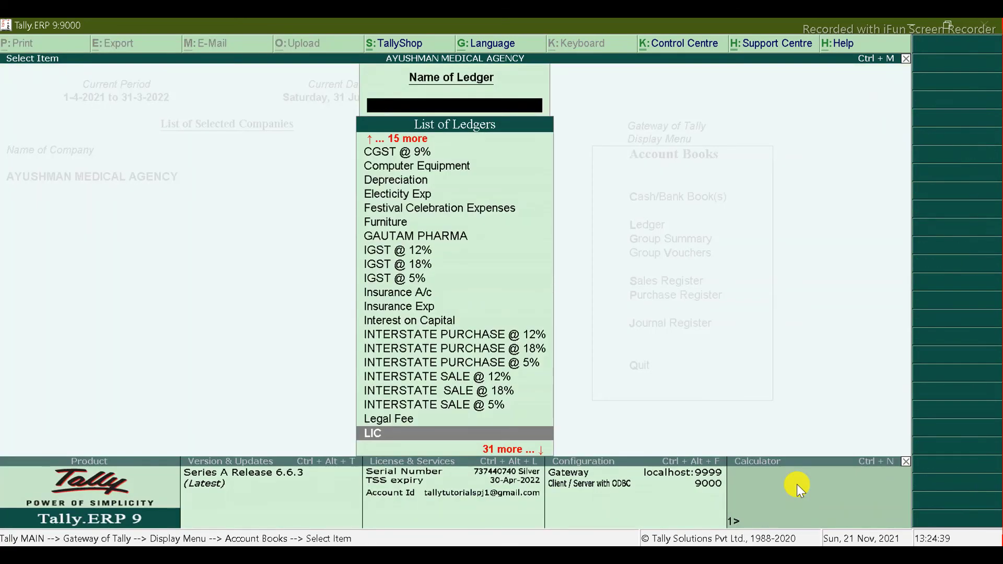
key(Escape)
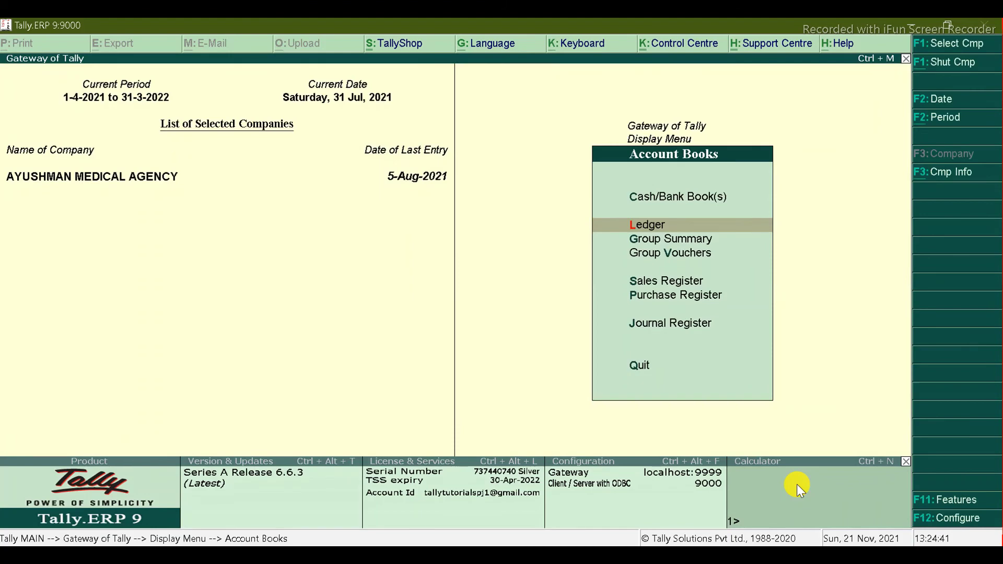
key(Down)
key(Escape)
key(Escape)
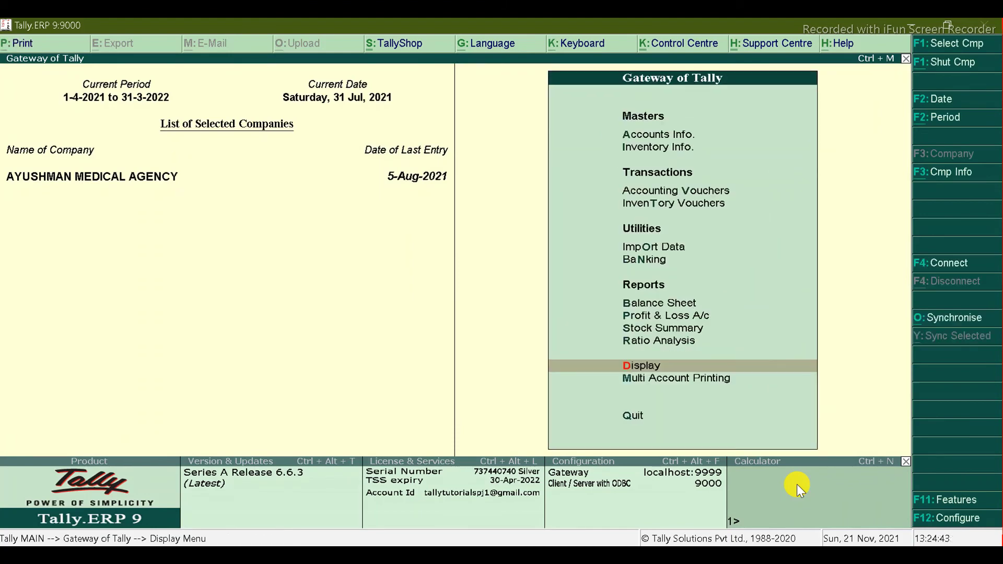
Check the ledger breakdown of Indirect Expenses in the Profit & Loss A/c
key(p)
key(Down)
key(Down)
key(Down)
key(Down)
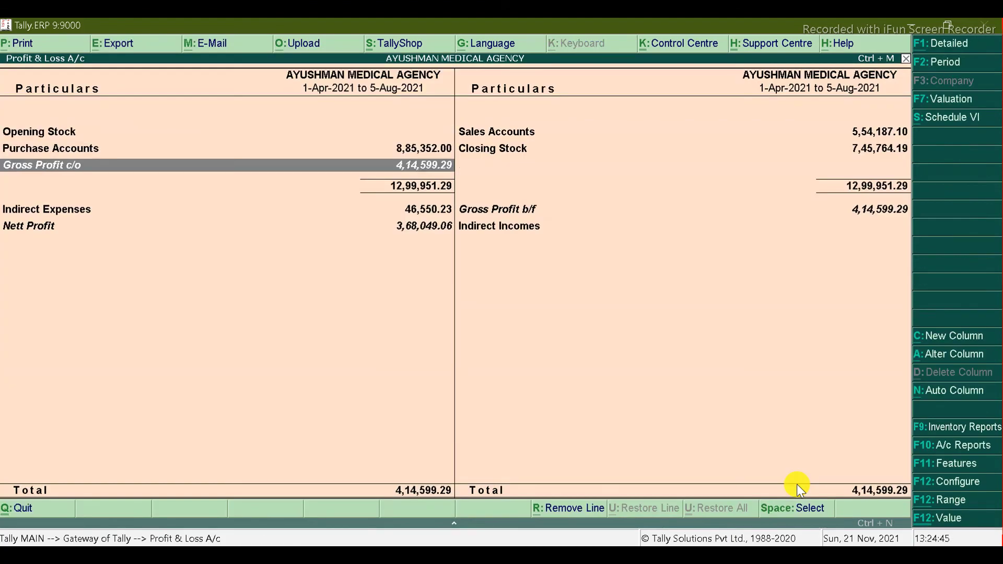
key(Up)
key(Return)
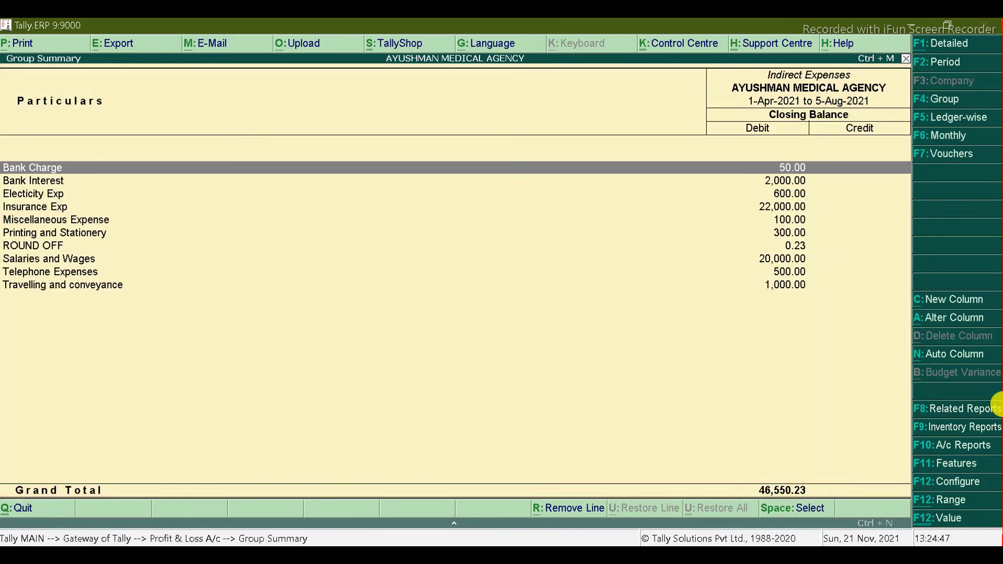
key(Escape)
Look up Festival Celebration Expenses in the Excel expense sheet and return to the Gateway of Tally
key(alt+Tab)
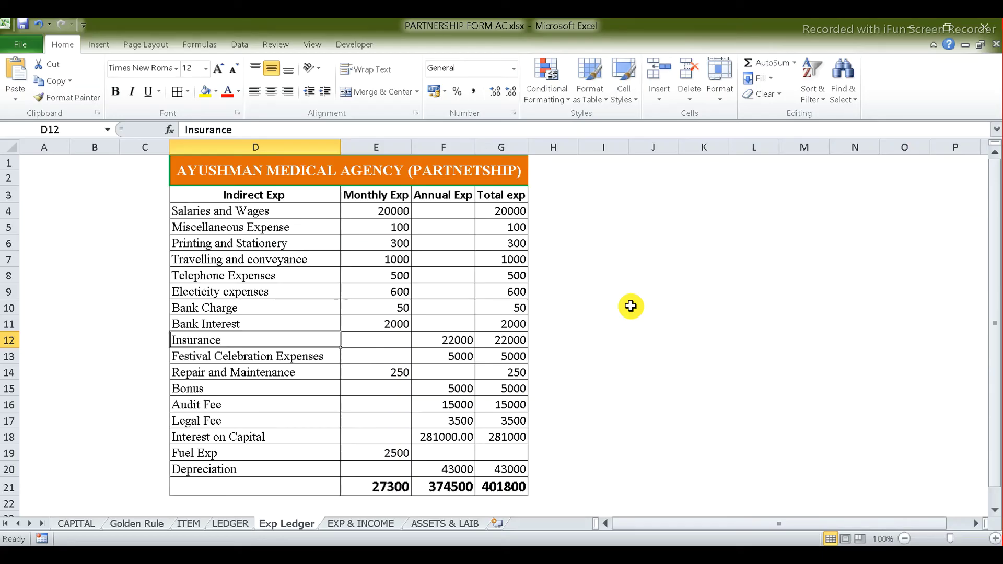
click(328, 357)
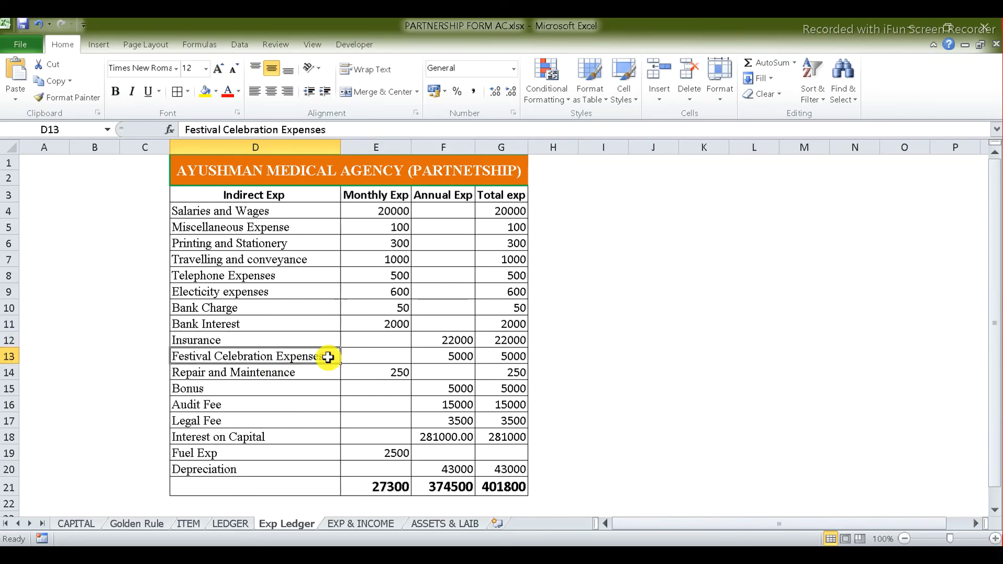
key(alt+Tab)
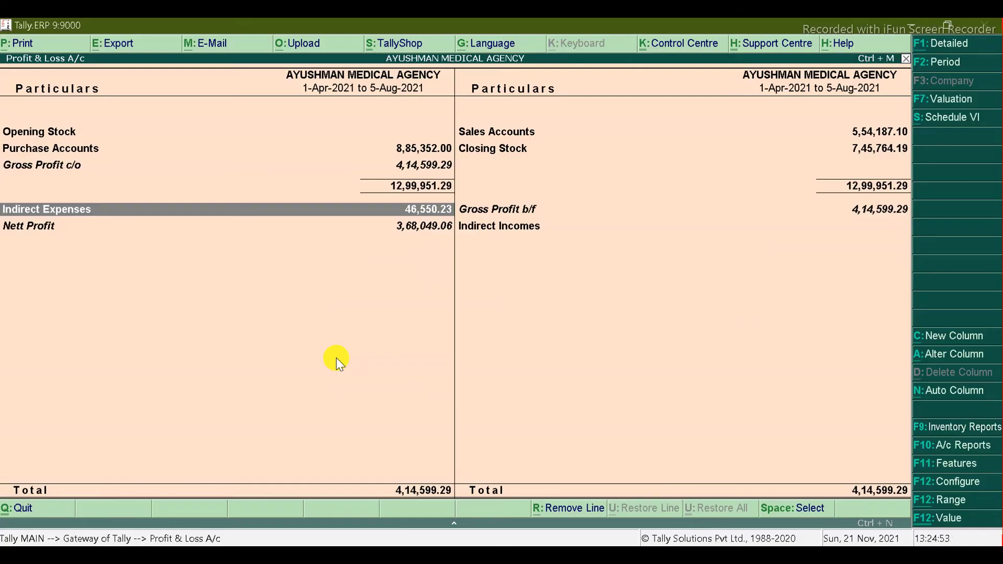
key(Escape)
key(Escape)
key(n)
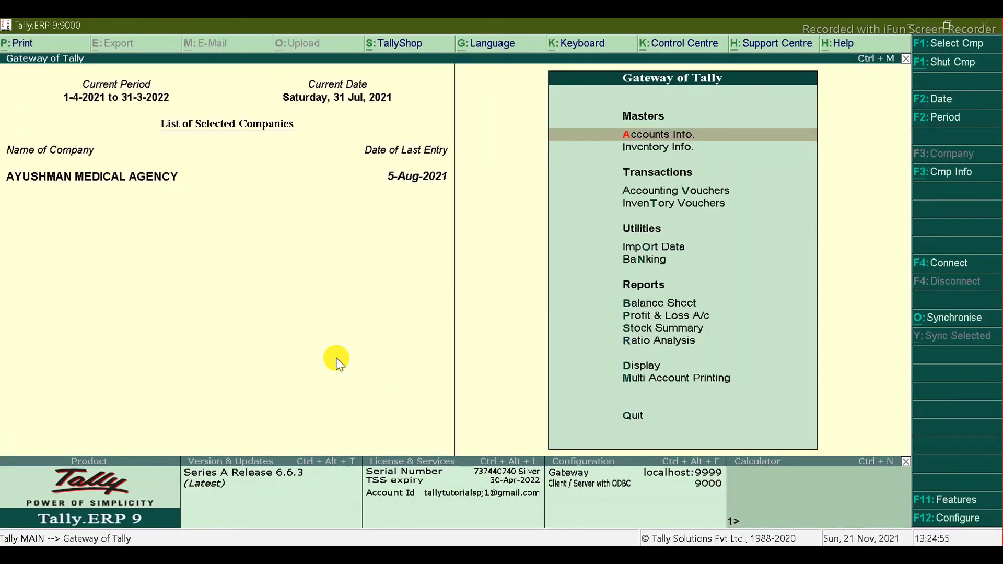
Start a payment voucher from Cash and choose Festival Celebration Expenses as the ledger to debit
key(v)
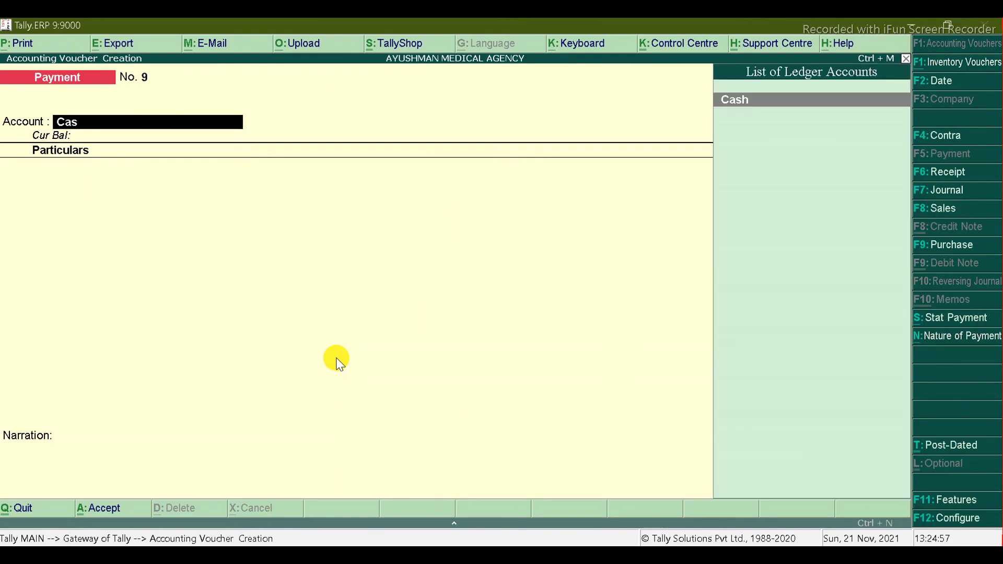
key(Return)
text(Fe)
key(Return)
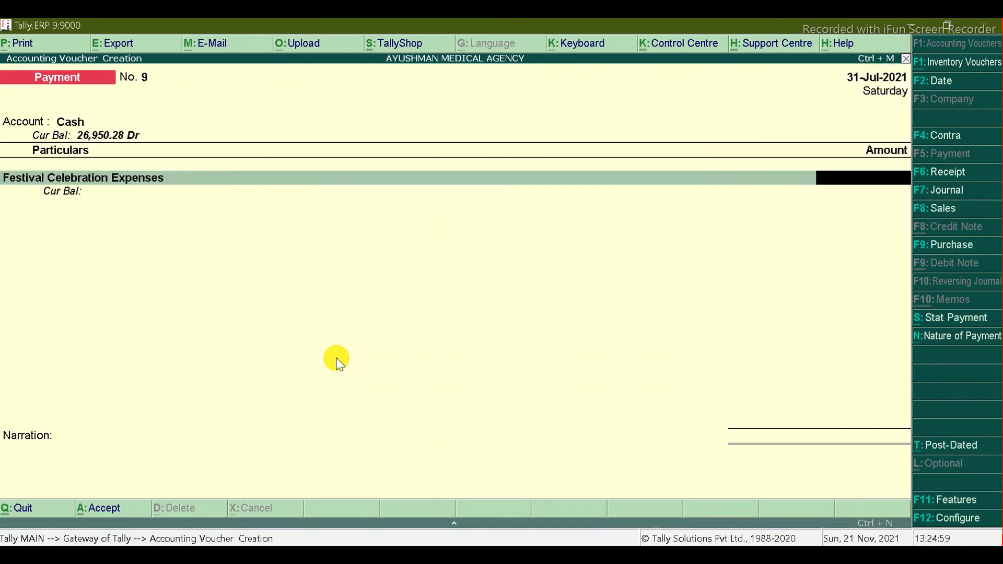
Set the Festival Celebration Expenses amount to 5000, checking the Excel sheet, and accept the voucher without a narration
key(alt+Tab)
key(alt+Tab)
text(5000)
key(Return)
key(Return)
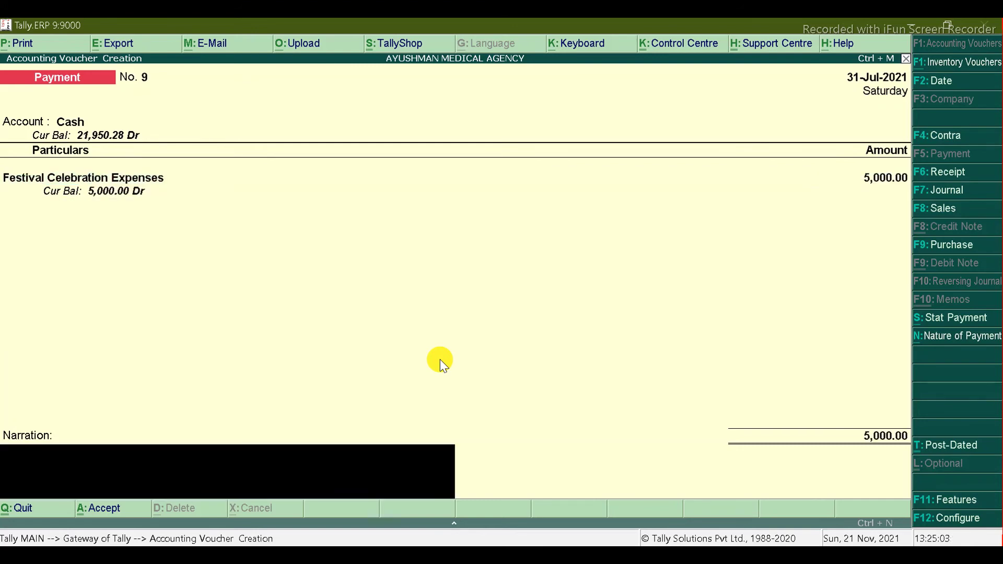
key(Return)
key(Return)
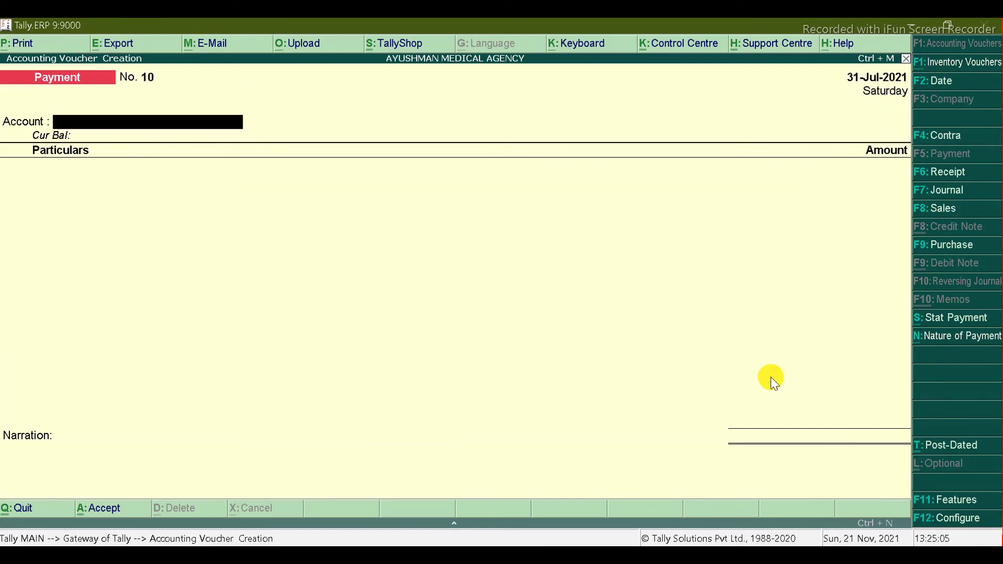
Look up the next expense in Excel and start a Cash payment voucher in Tally for Repair and Maintenance
key(alt+Tab)
key(Down)
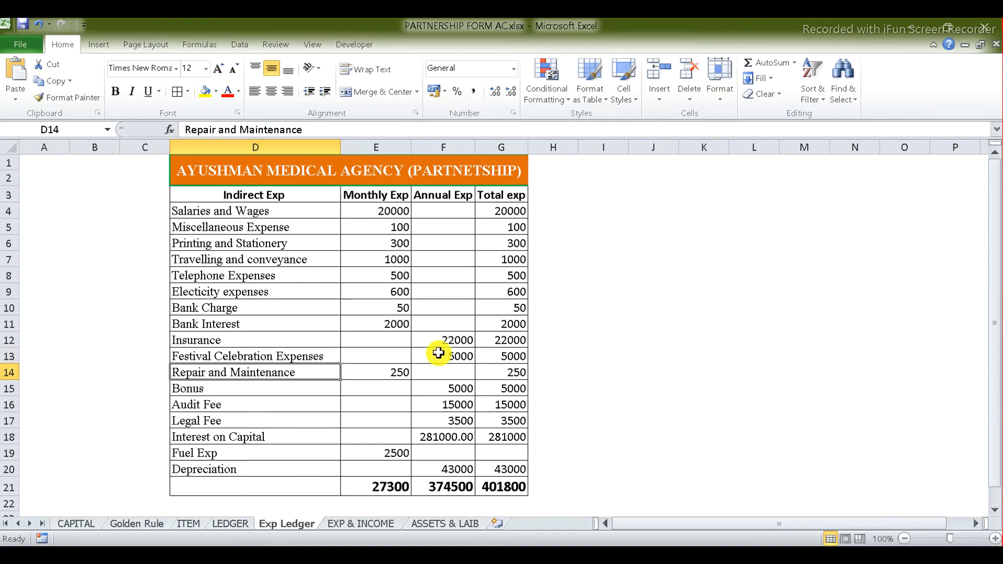
key(alt+Tab)
text(Ca)
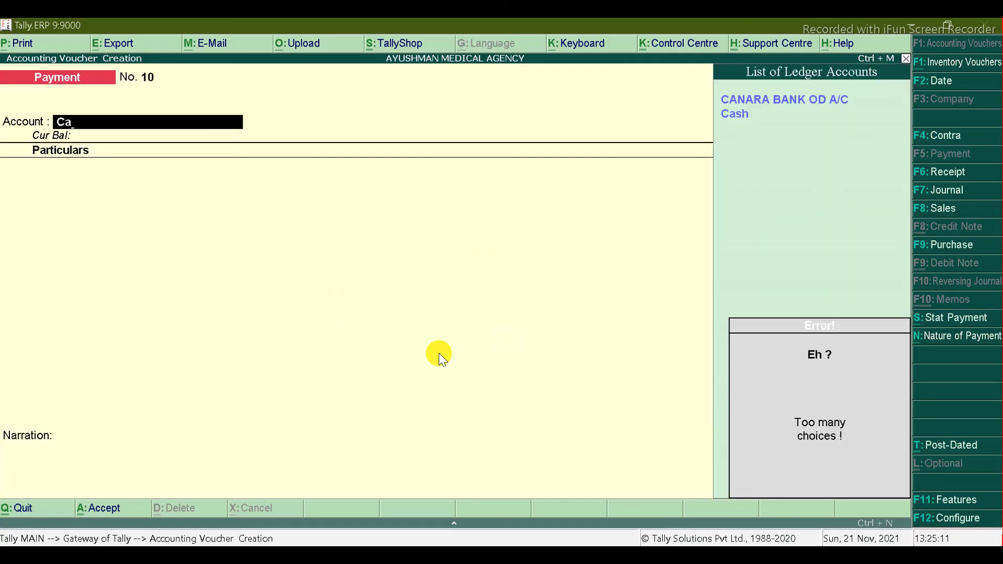
key(Down)
key(Return)
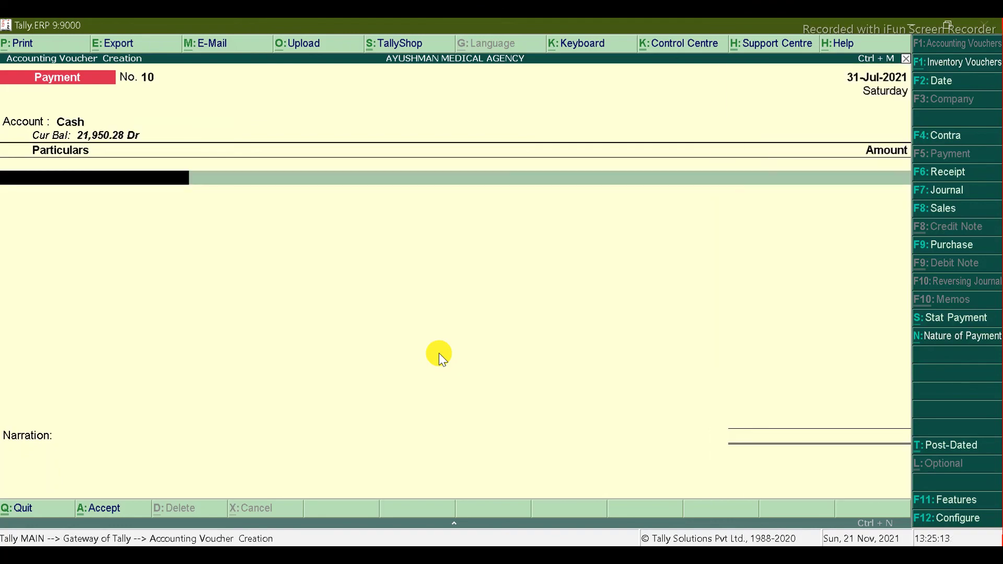
text(Re)
key(Return)
Set the Repair and Maintenance amount to 250, checking the Excel sheet, and accept the voucher without a narration
key(alt+Tab)
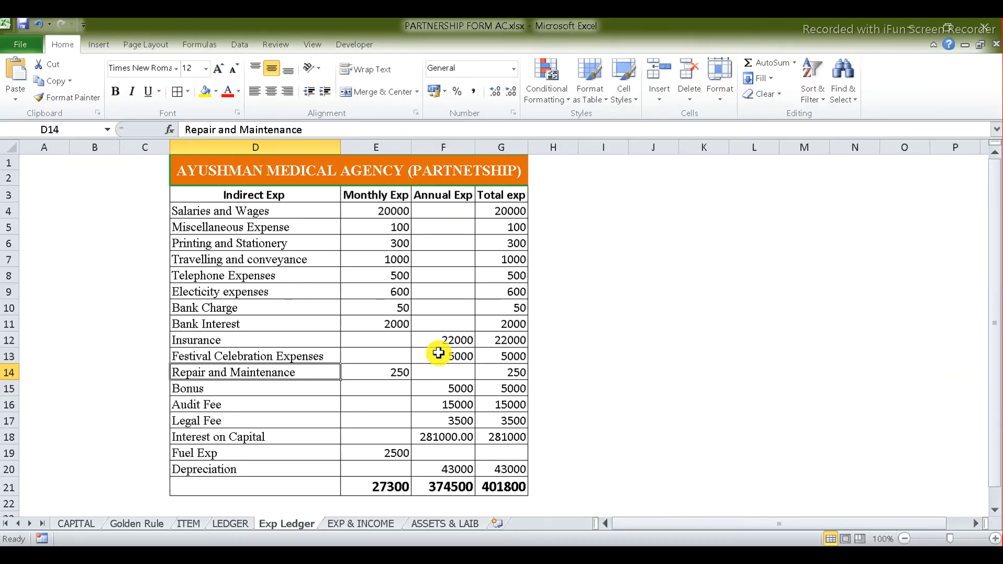
key(alt+Tab)
text(250)
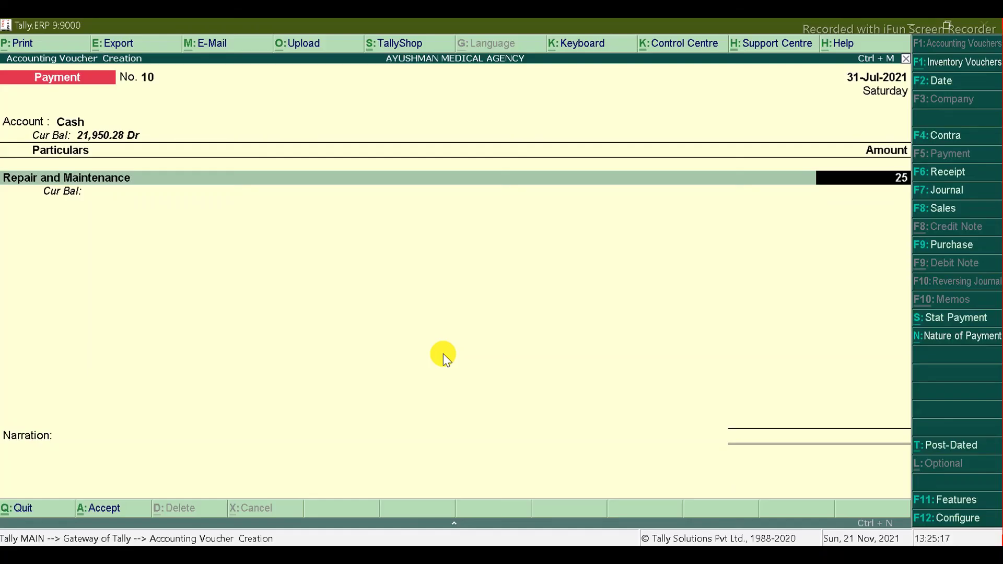
key(Return)
key(Return)
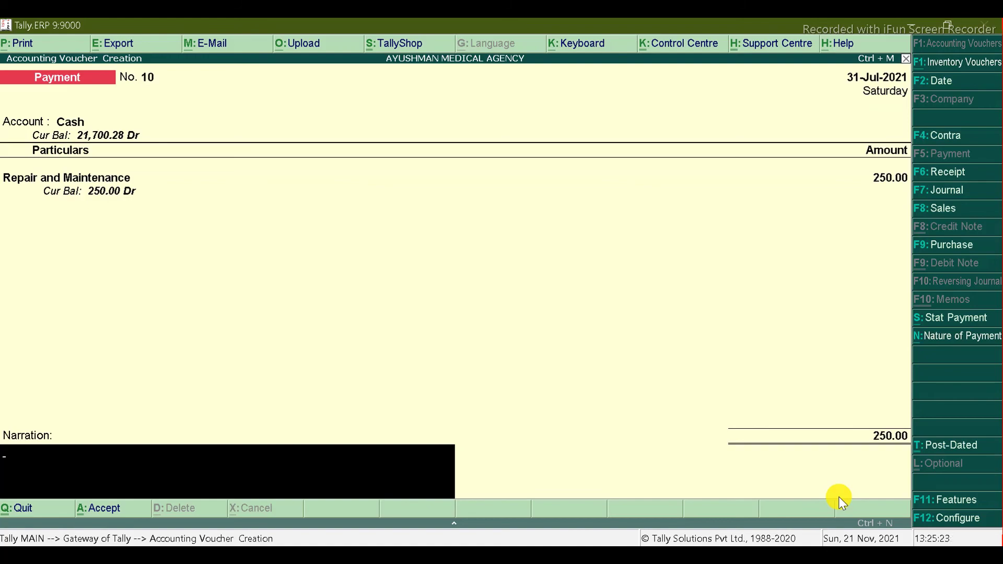
key(Return)
key(Return)
Look up the next expense in Excel and start a State Bank of India payment voucher in Tally for Bonus
key(alt+Tab)
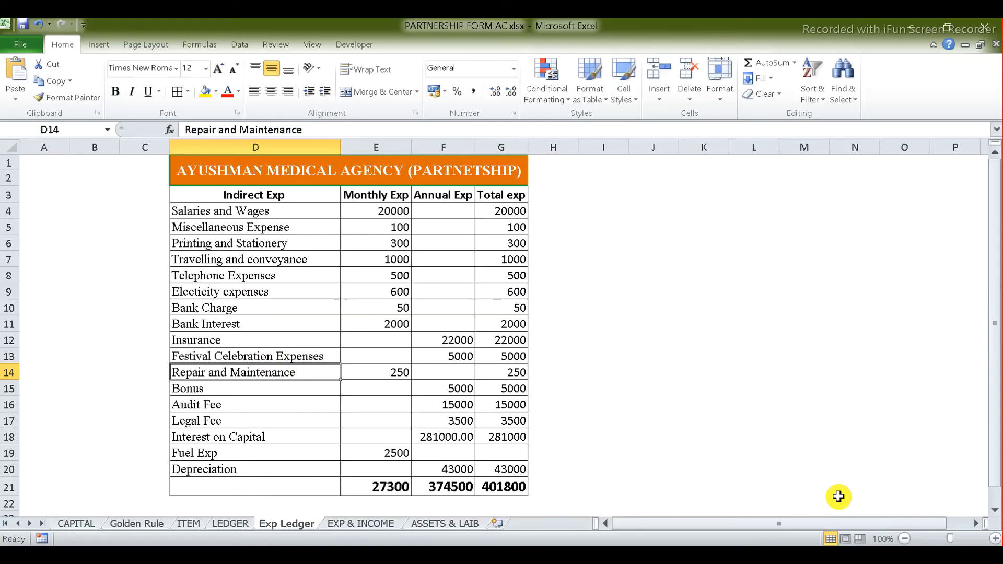
click(282, 391)
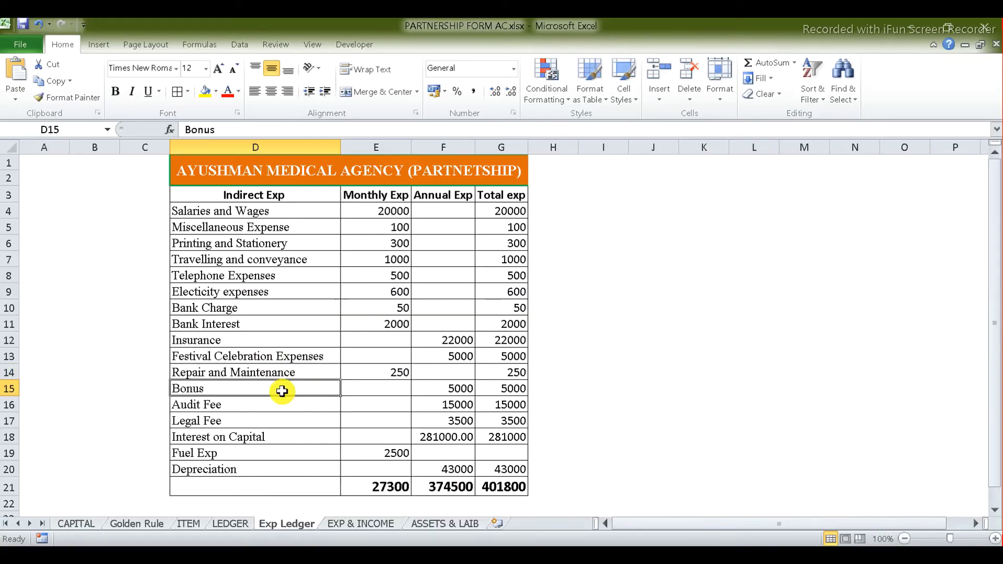
key(alt+Tab)
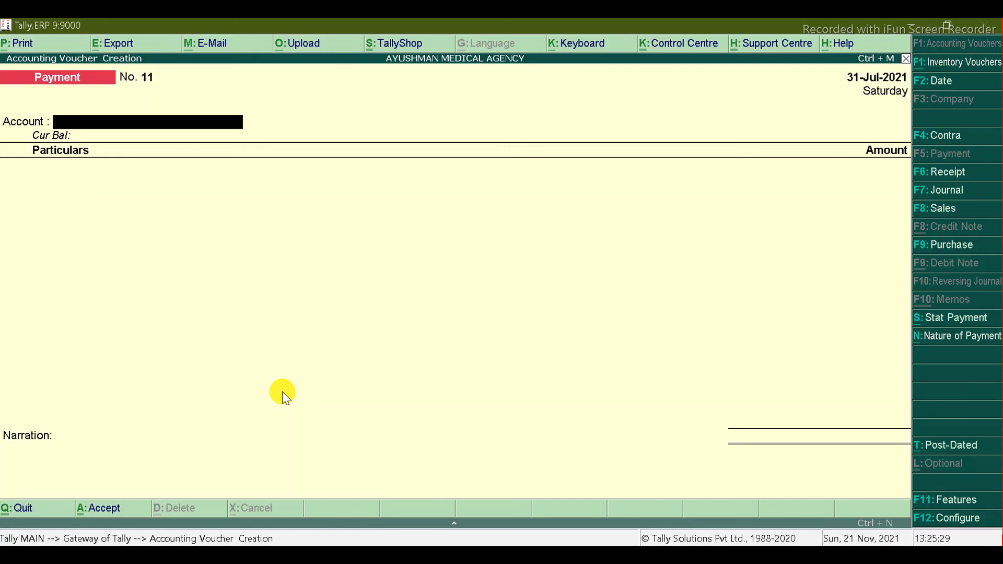
text(S)
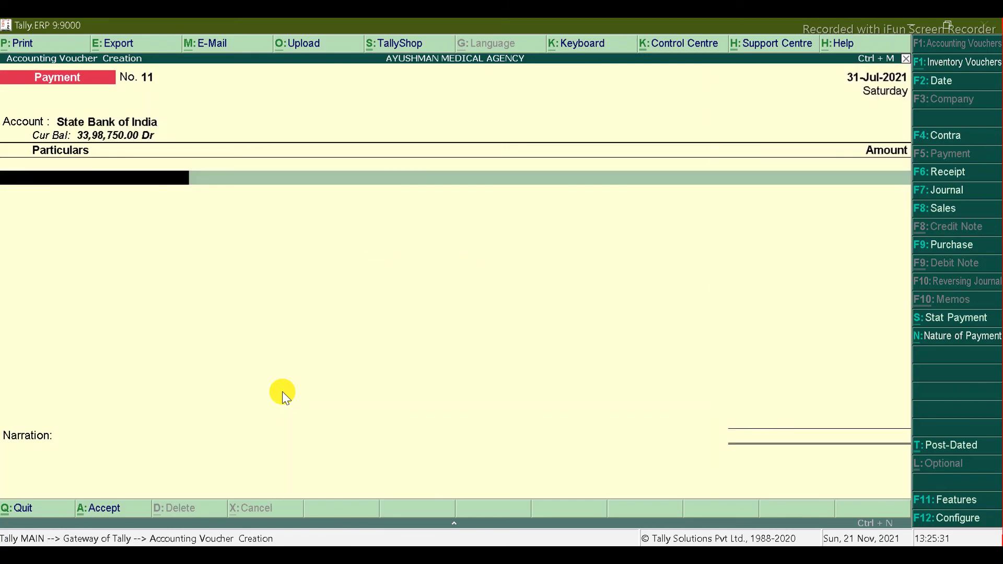
text(Bo)
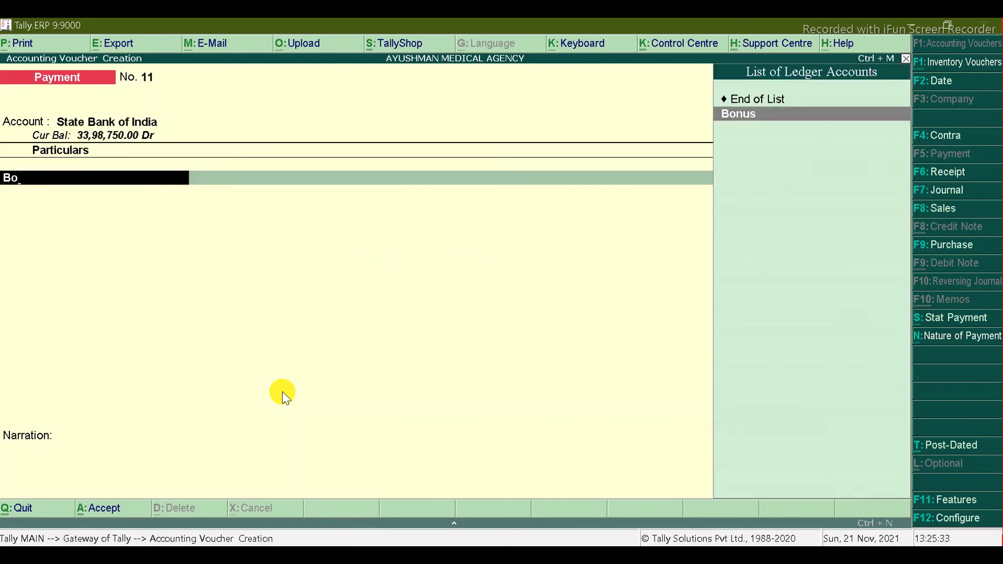
key(Return)
Set the Bonus amount to 5000, checking the Excel sheet, and proceed to the bank allocation
key(alt+Tab)
key(alt+Tab)
text(5000)
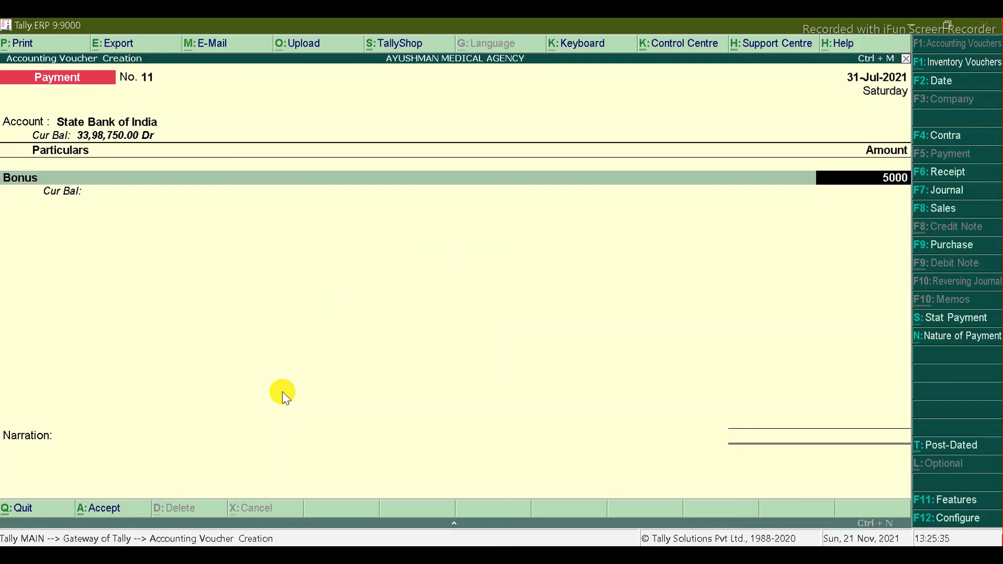
key(Return)
key(Return)
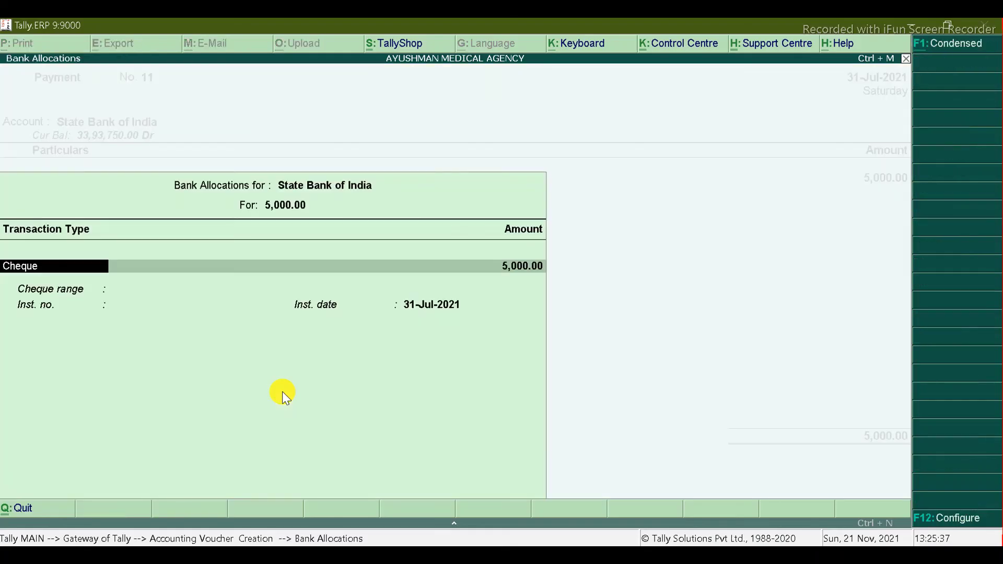
Allocate the State Bank of India payment as e-Fund Transfer with no bank details, and accept the voucher without a narration
key(Down)
key(Return)
key(Return)
key(Return)
key(Return)
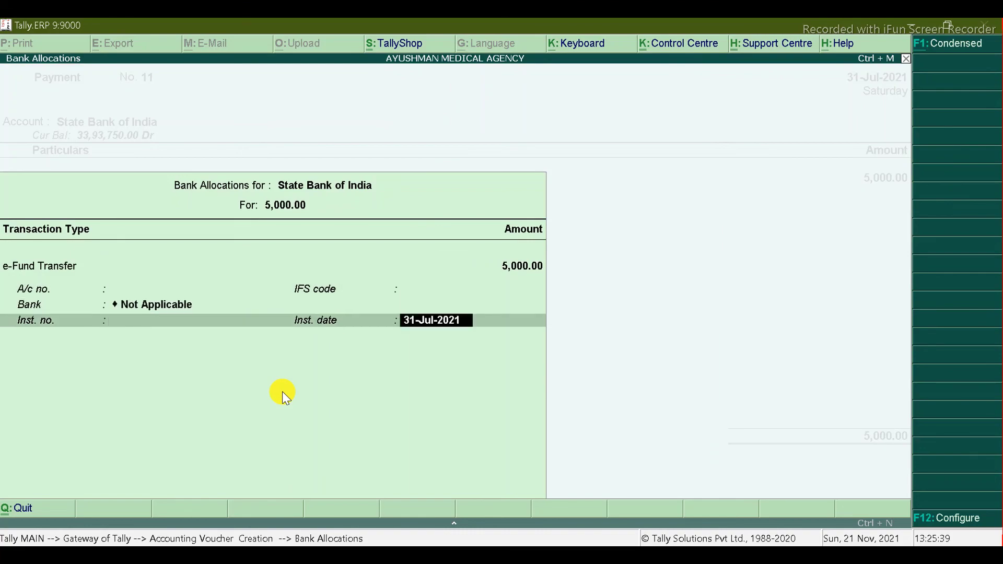
key(Return)
key(Return)
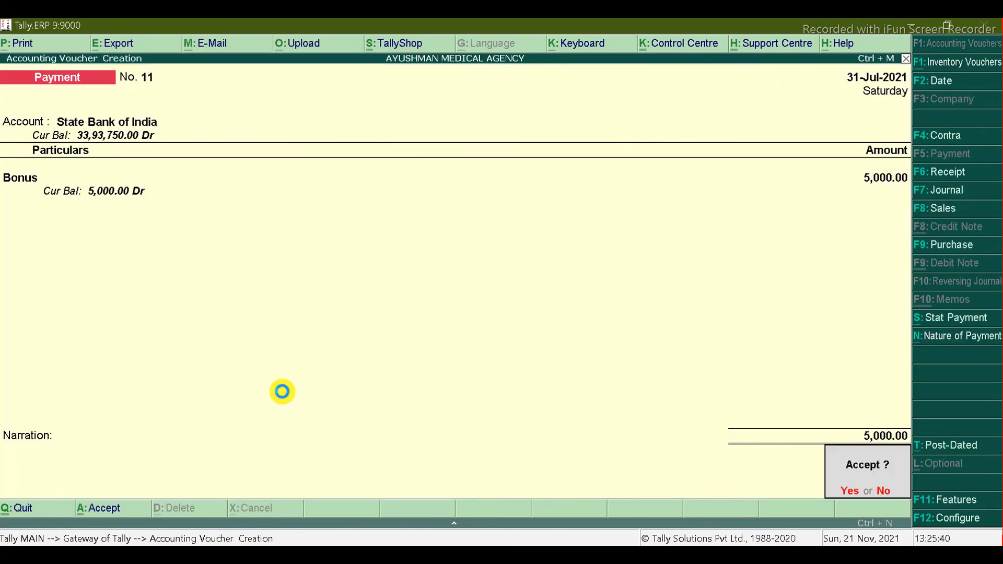
Look up the expense after Bonus in the Excel sheet and return to the blank payment voucher in Tally
key(alt+Tab)
key(Down)
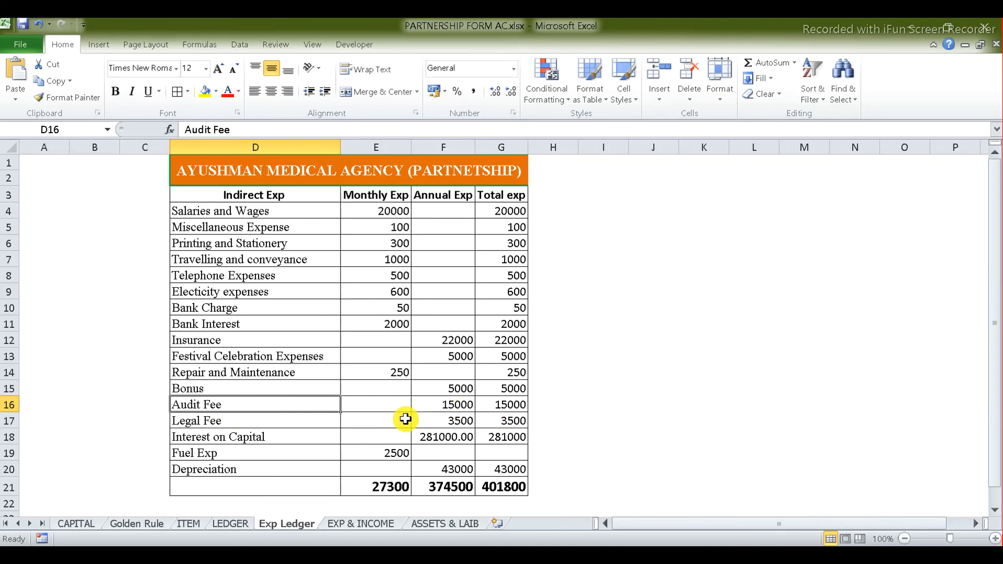
key(alt+Tab)
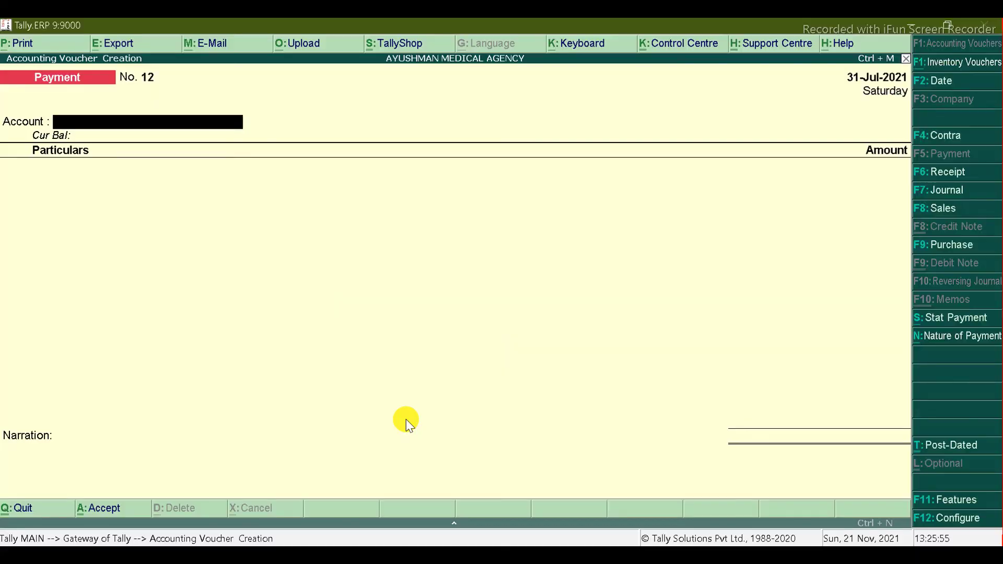
text(A)
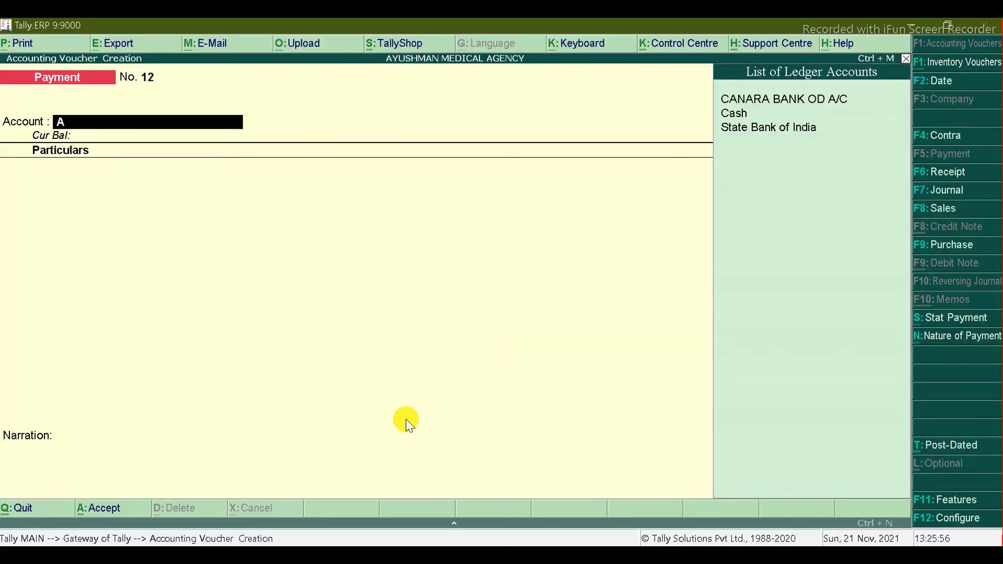
text(a)
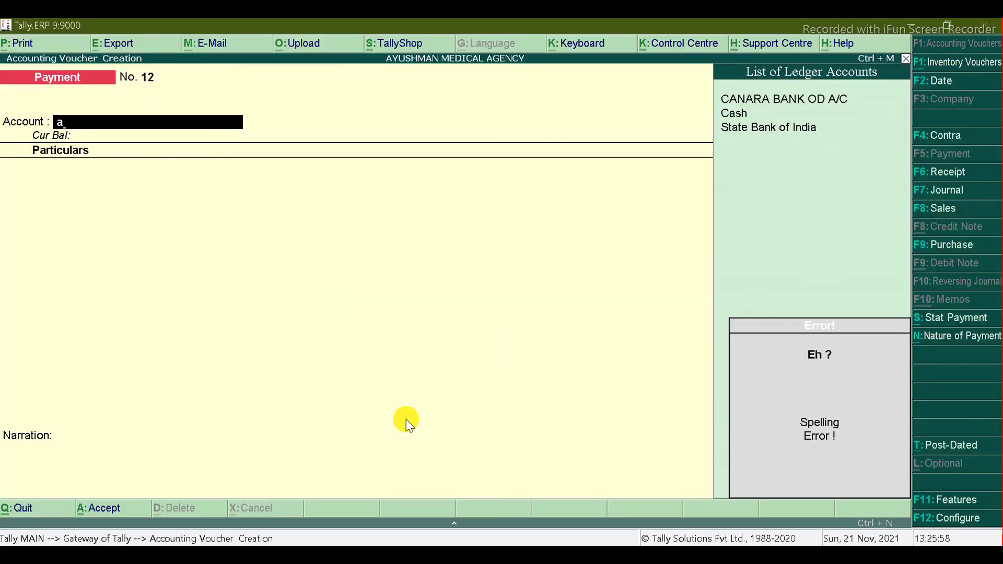
key(BackSpace)
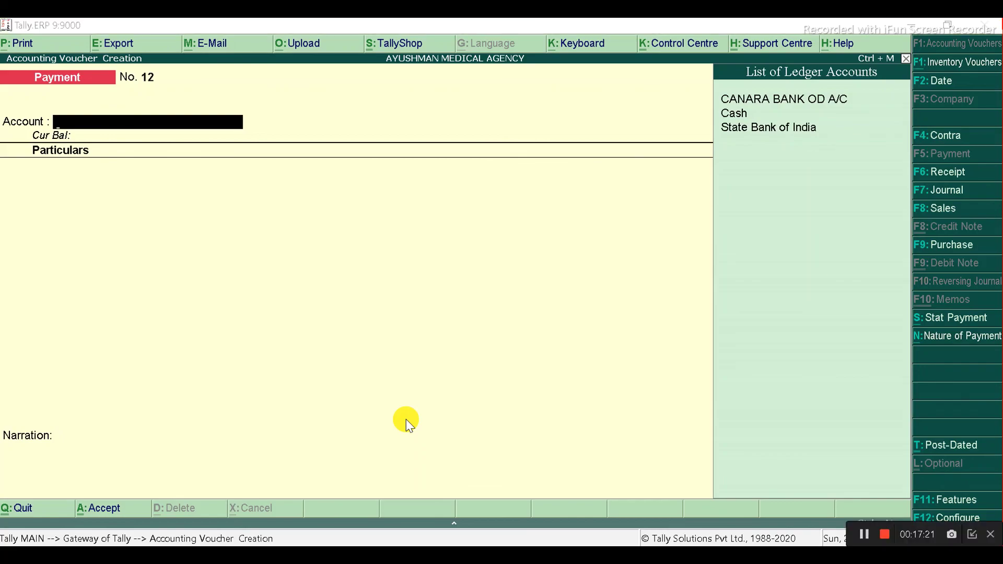
Review the remaining expenses down to Depreciation in Excel and examine the fixed assets depreciation table on the CAPITAL sheet
key(alt+Tab)
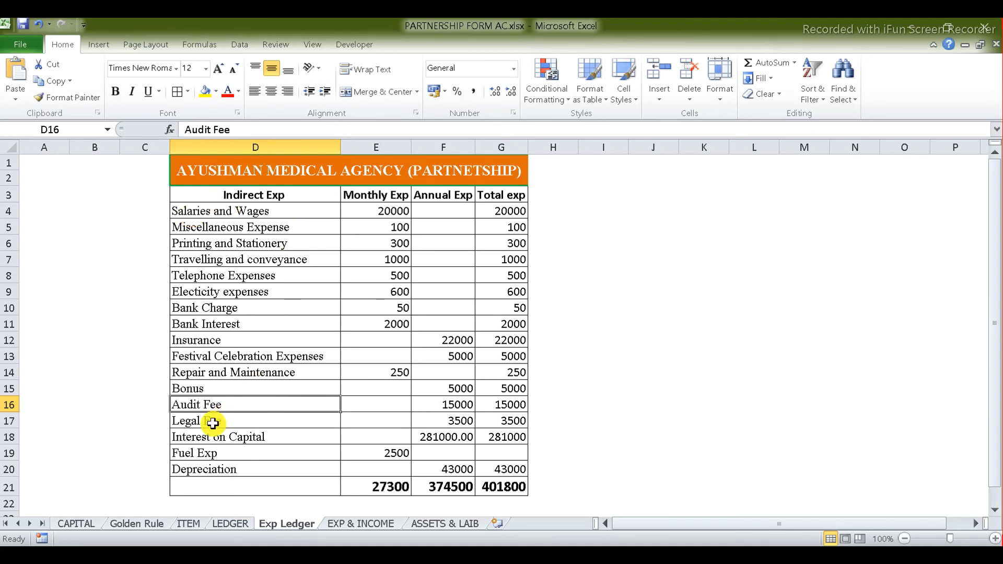
click(362, 437)
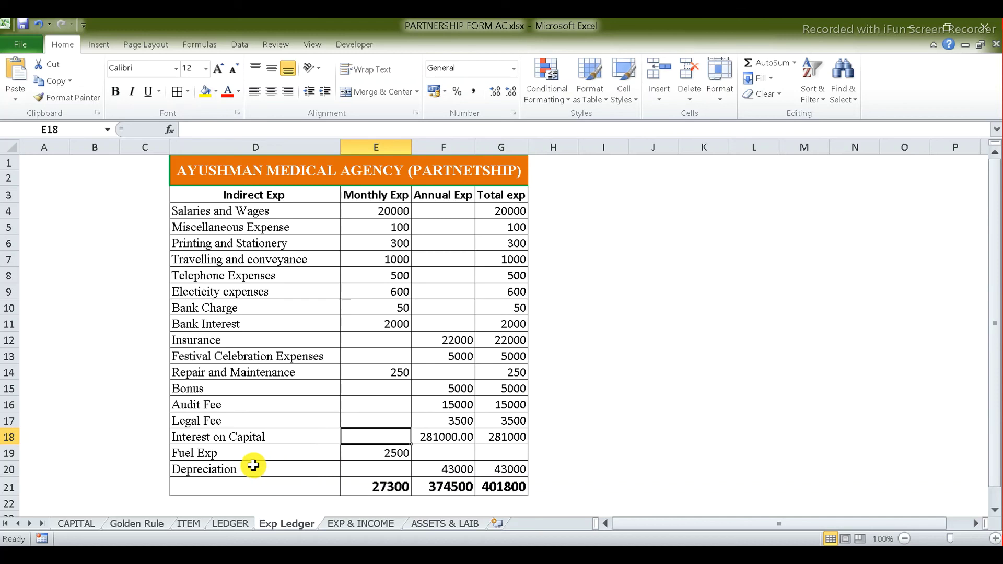
click(253, 466)
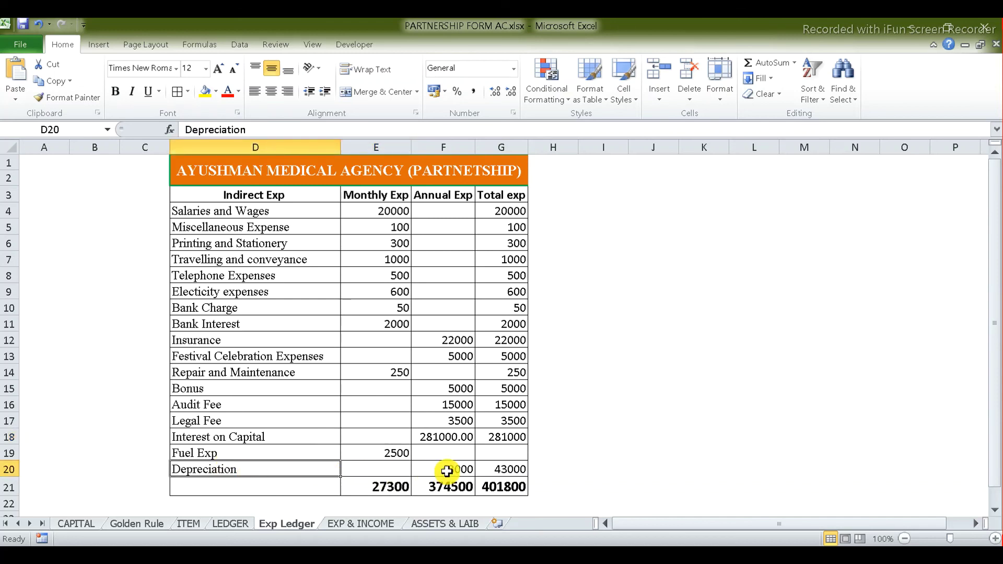
click(78, 524)
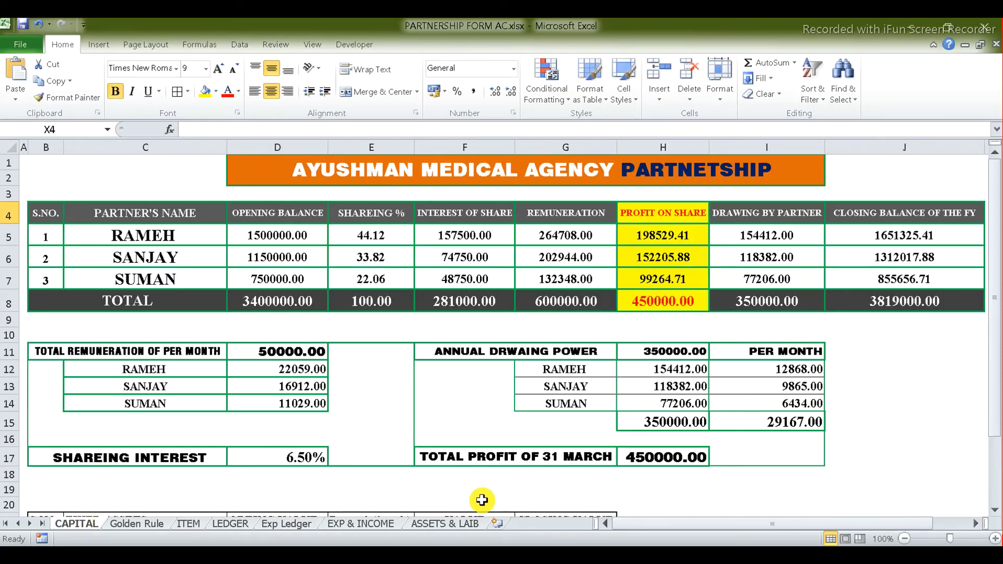
drag(996, 256, 995, 323)
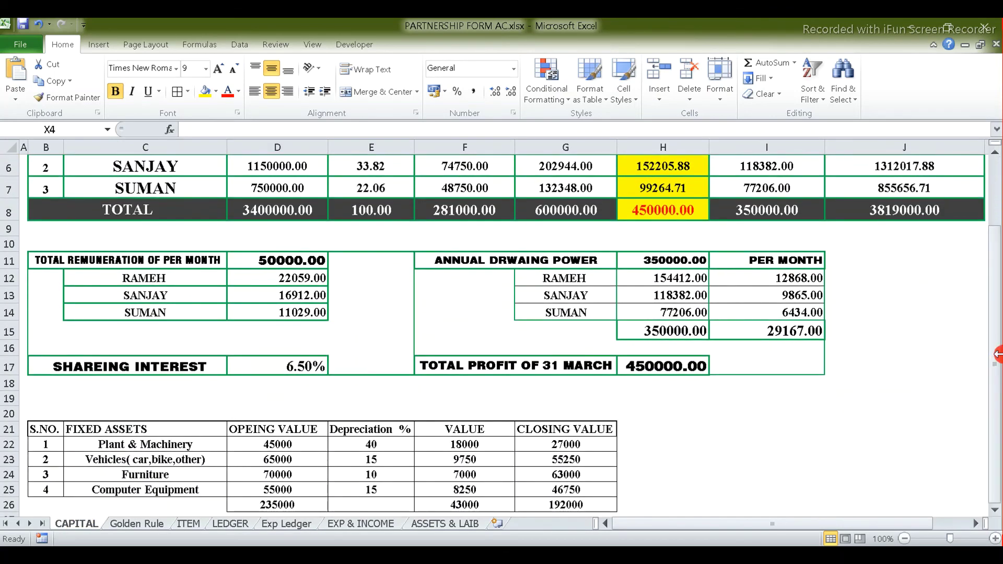